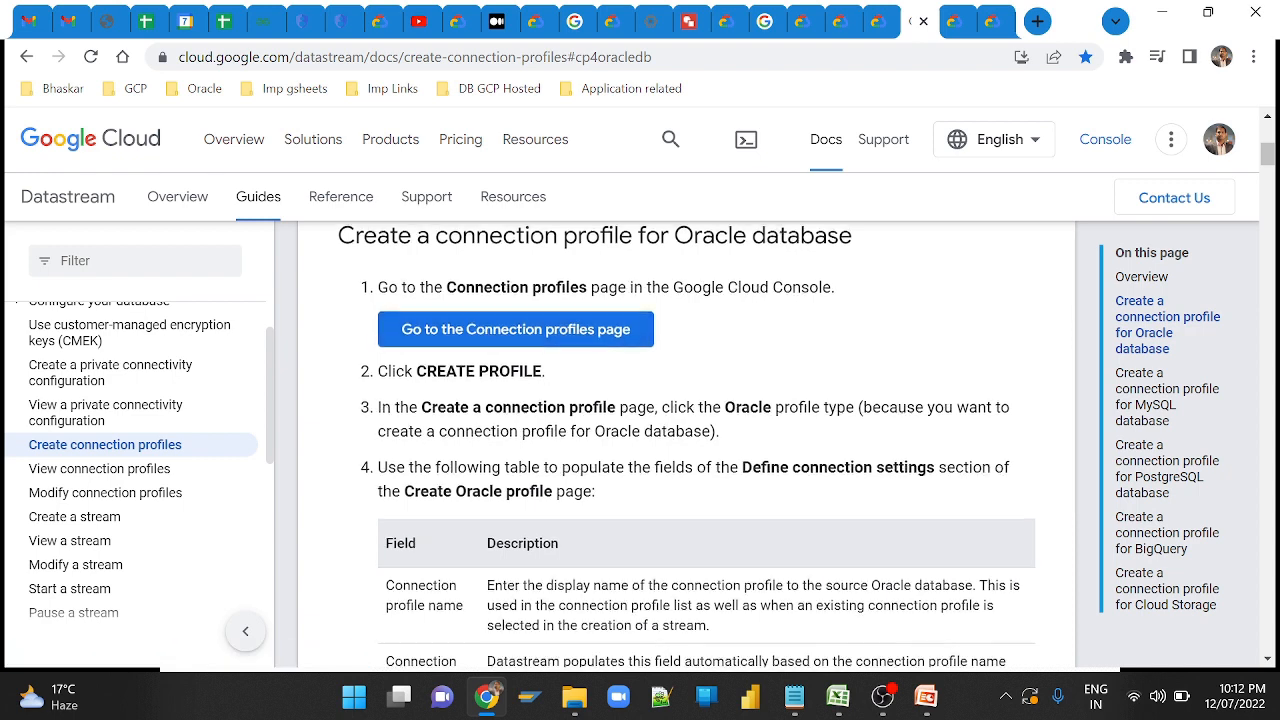
Review the Oracle connection profile field table, from profile name and region through hostname, port, username, password and SID.
scroll(568, 366, down, 1)
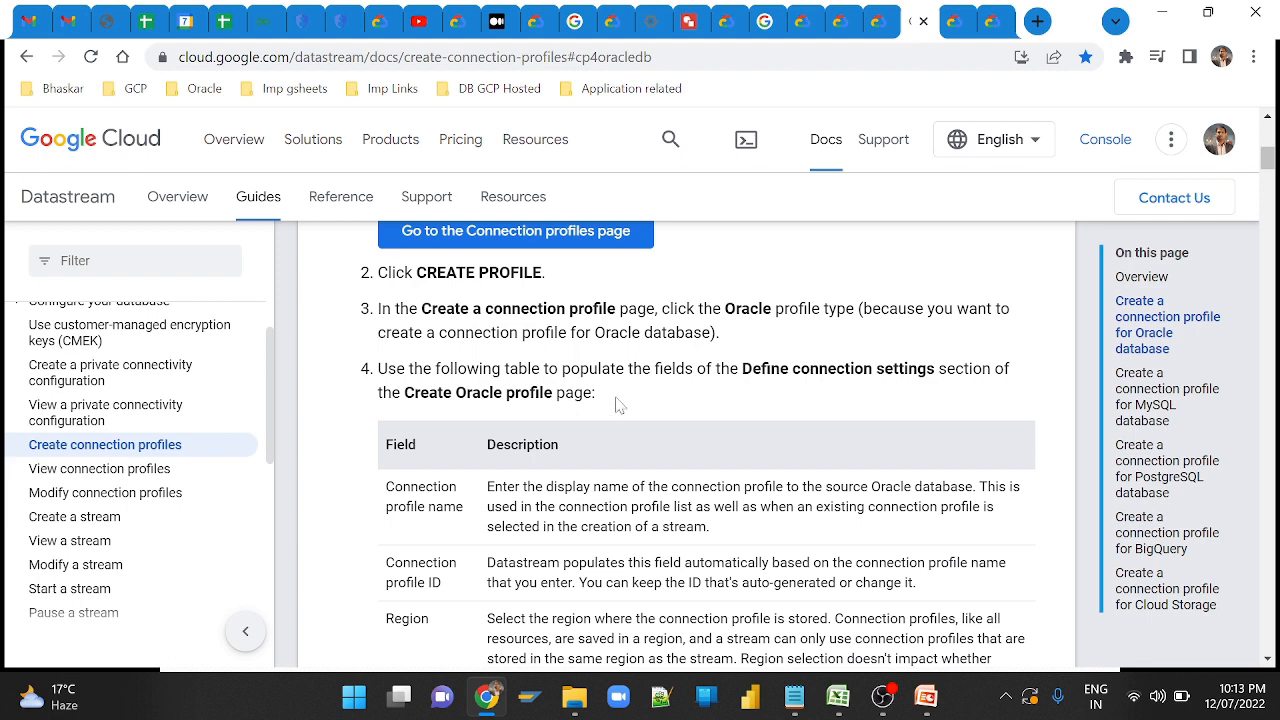
scroll(617, 404, down, 2)
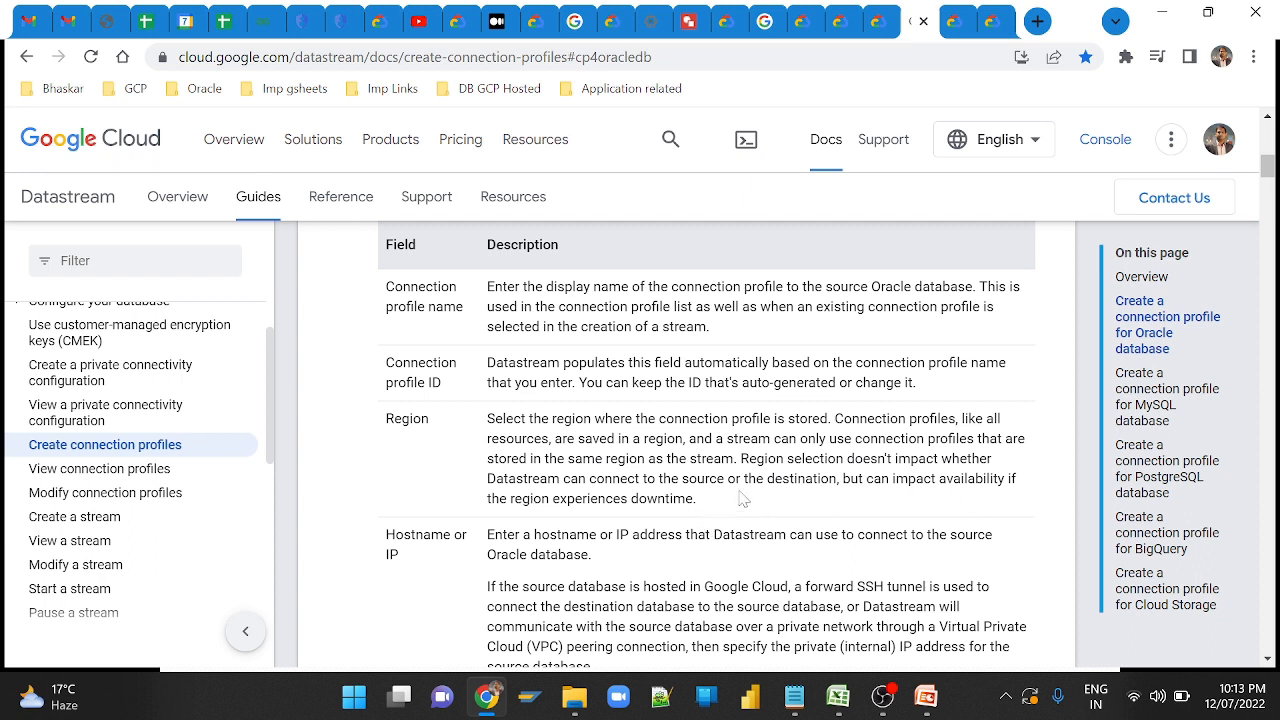
scroll(713, 461, down, 1)
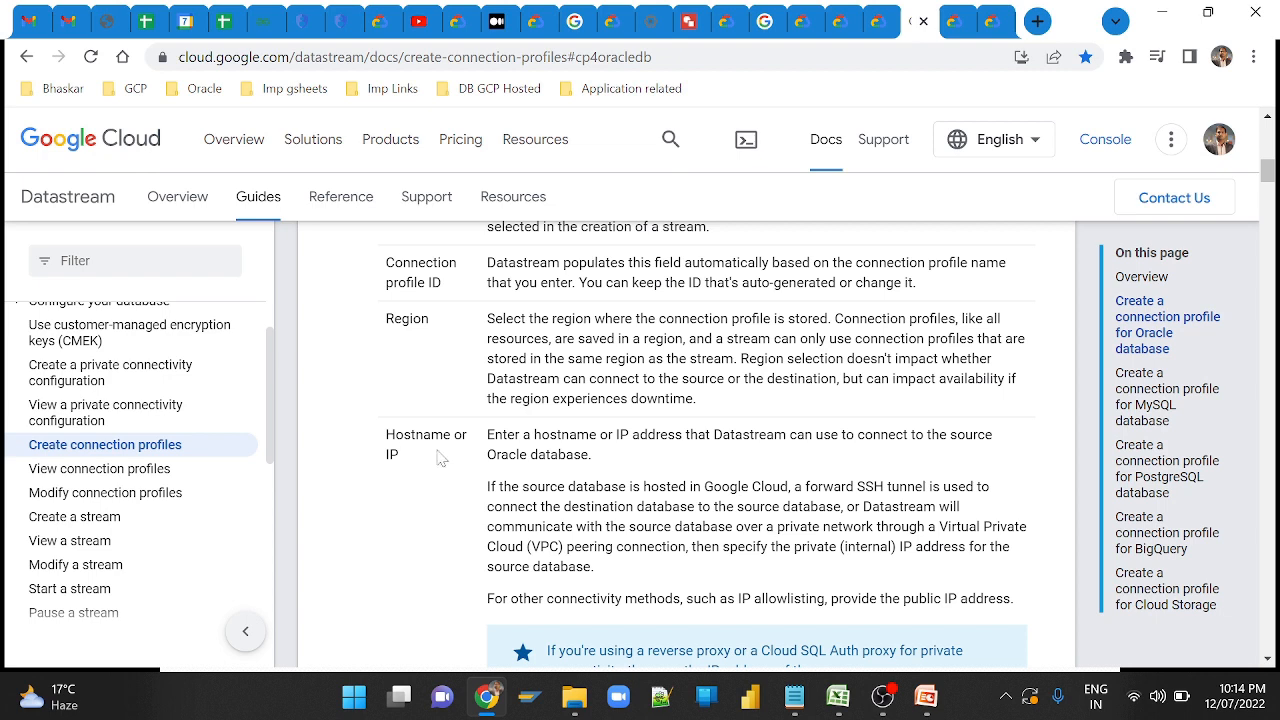
scroll(675, 520, down, 4)
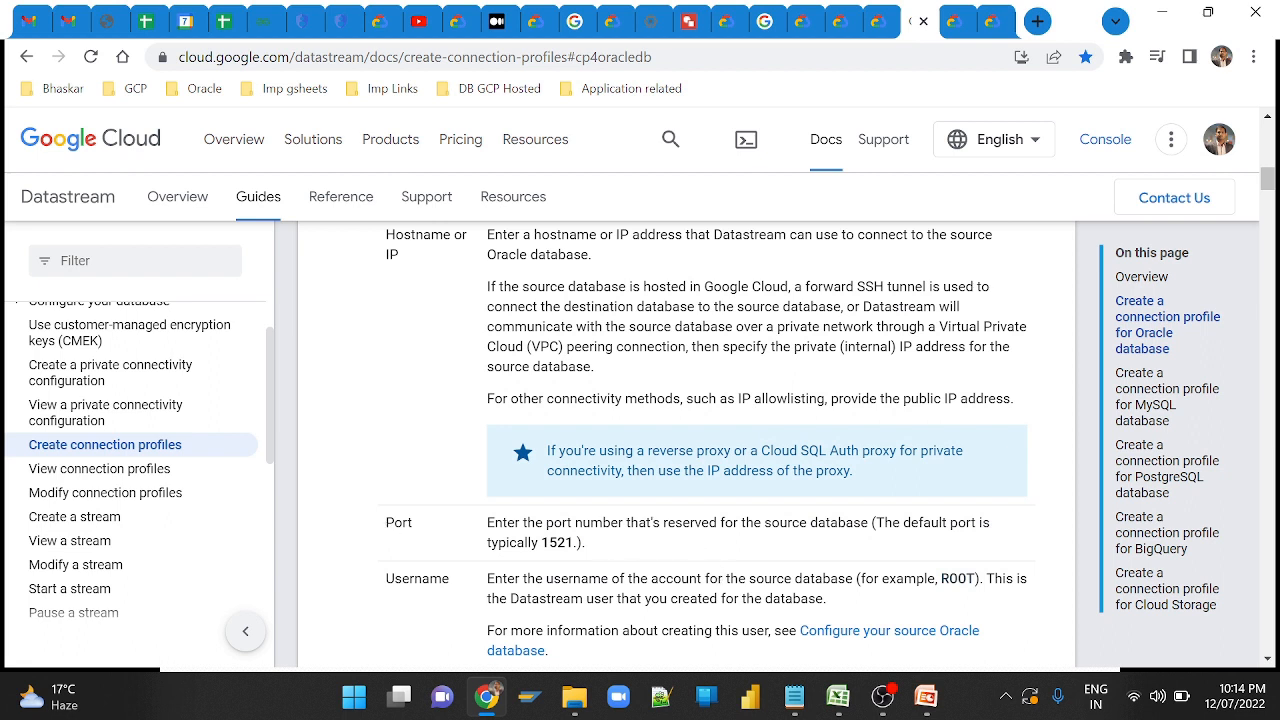
double_click(557, 542)
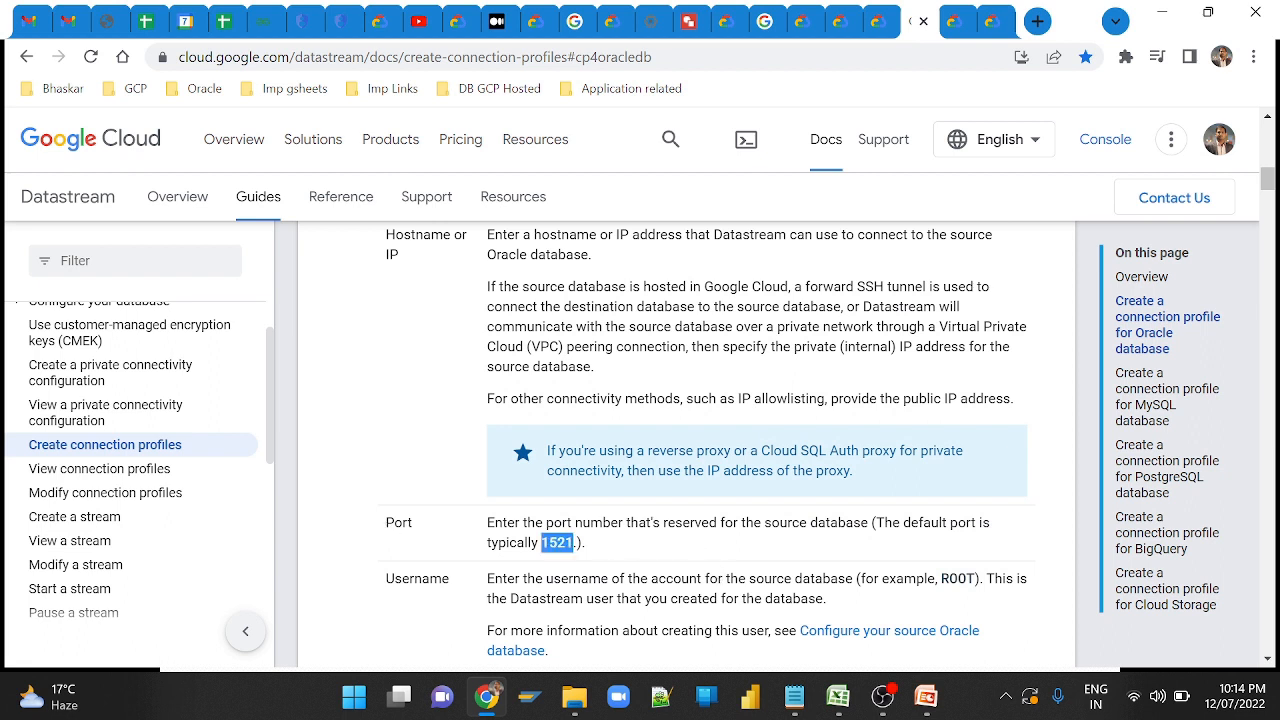
click(627, 550)
scroll(613, 553, down, 1)
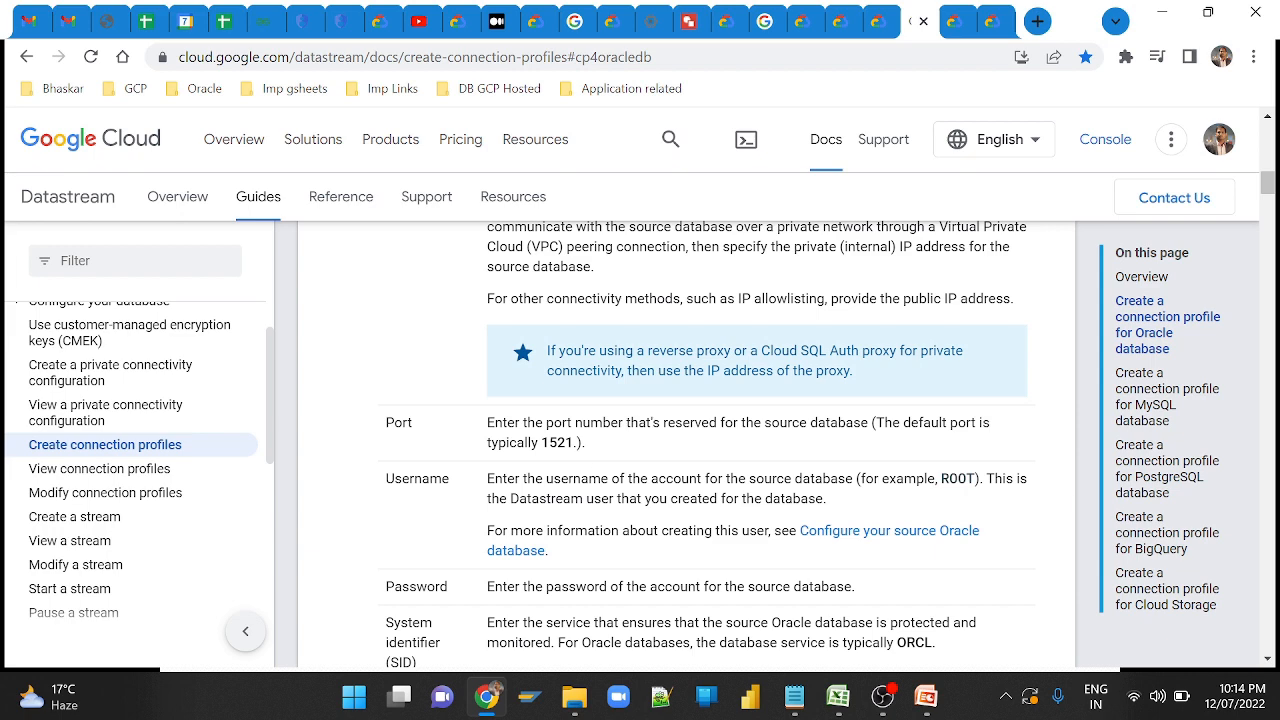
double_click(417, 478)
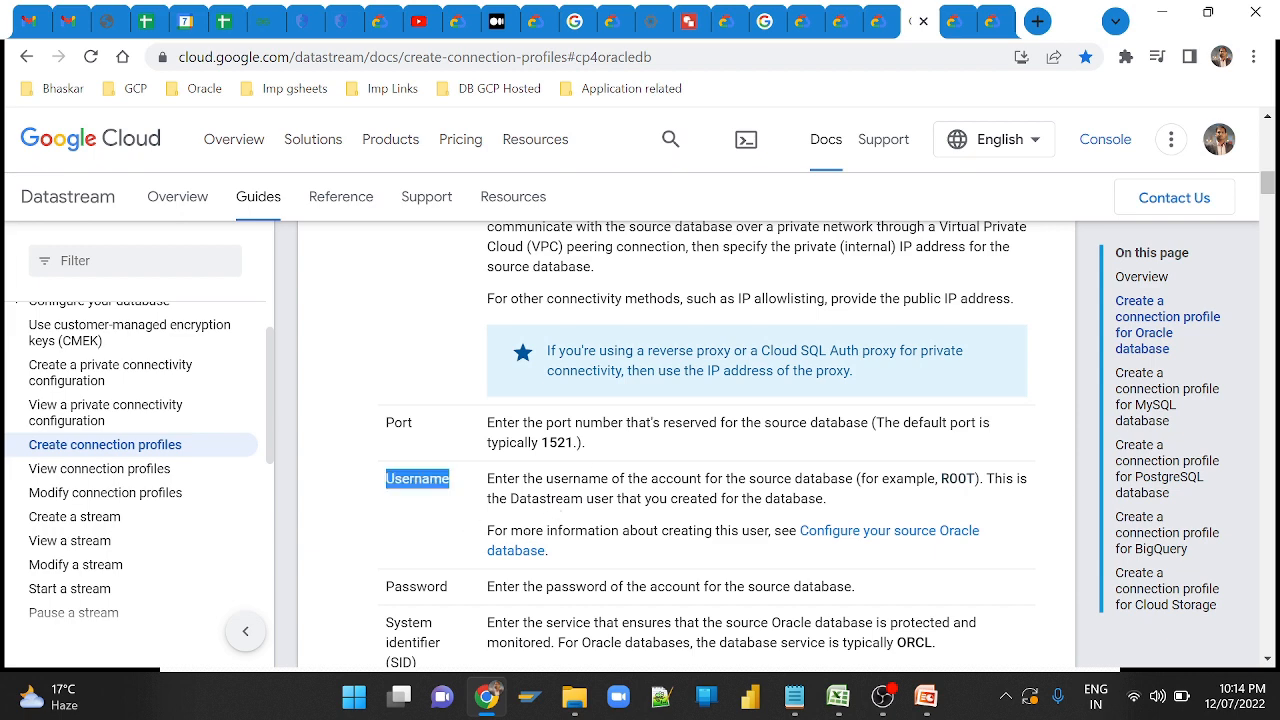
scroll(593, 516, up, 2)
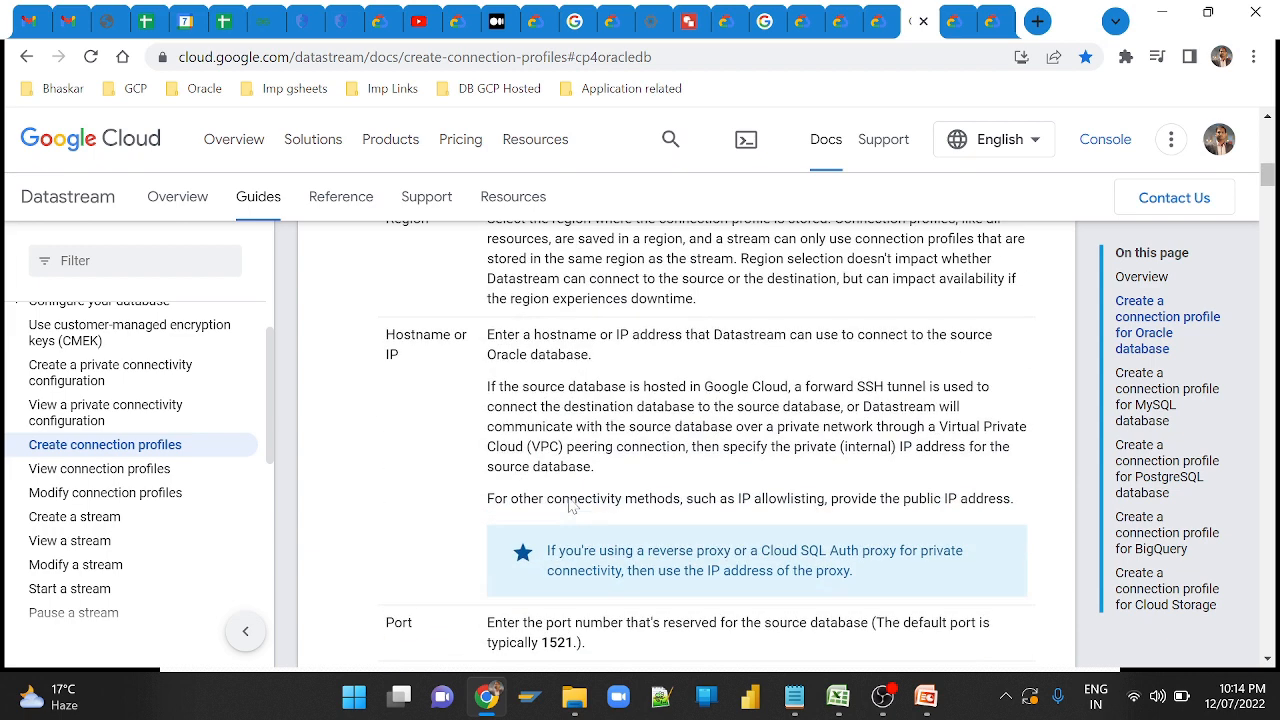
scroll(593, 516, down, 2)
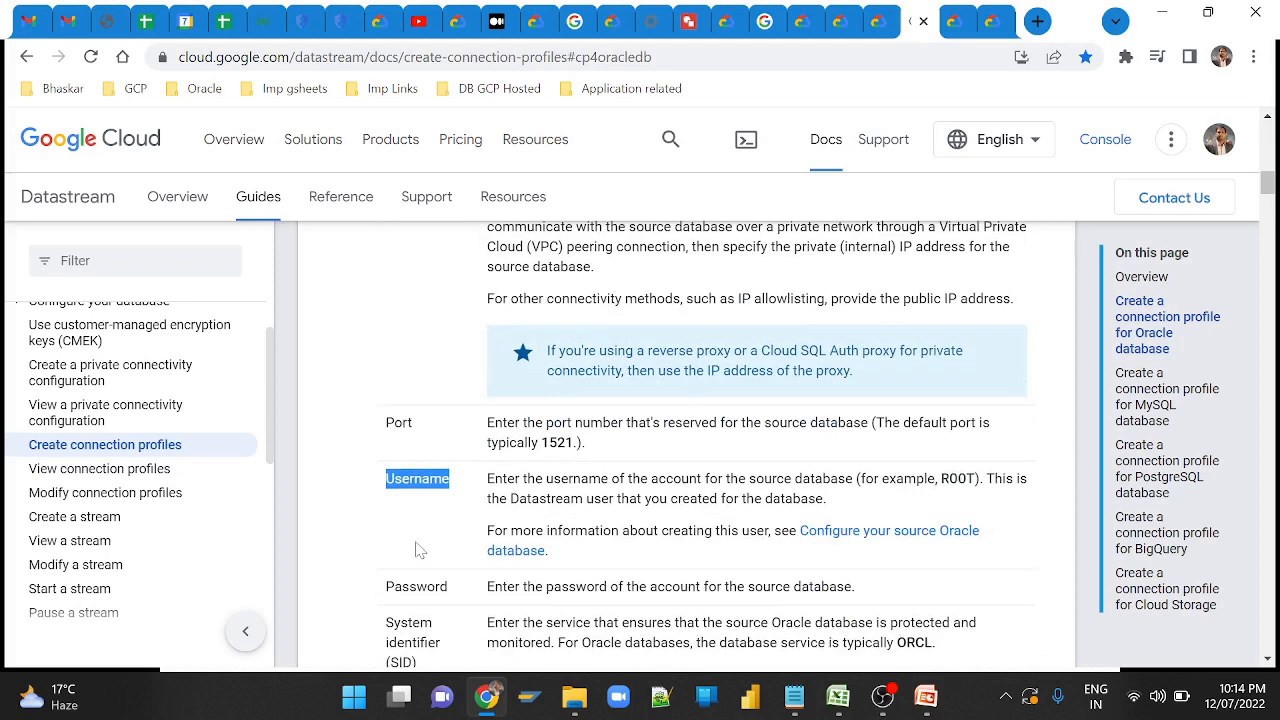
scroll(680, 440, down, 1)
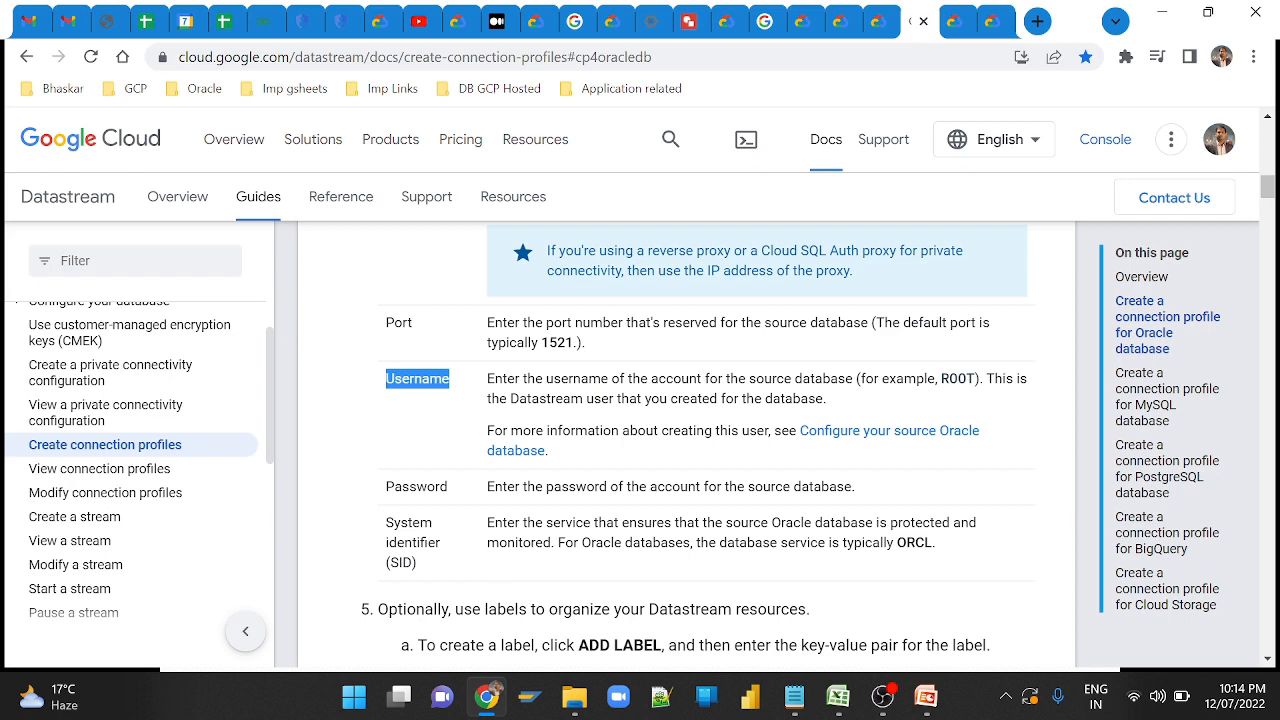
scroll(675, 480, down, 1)
Read the optional label instructions and the Oracle connectivity methods: IP allowlisting, forward-SSH tunnel and private connectivity through VPC peering.
scroll(677, 480, down, 1)
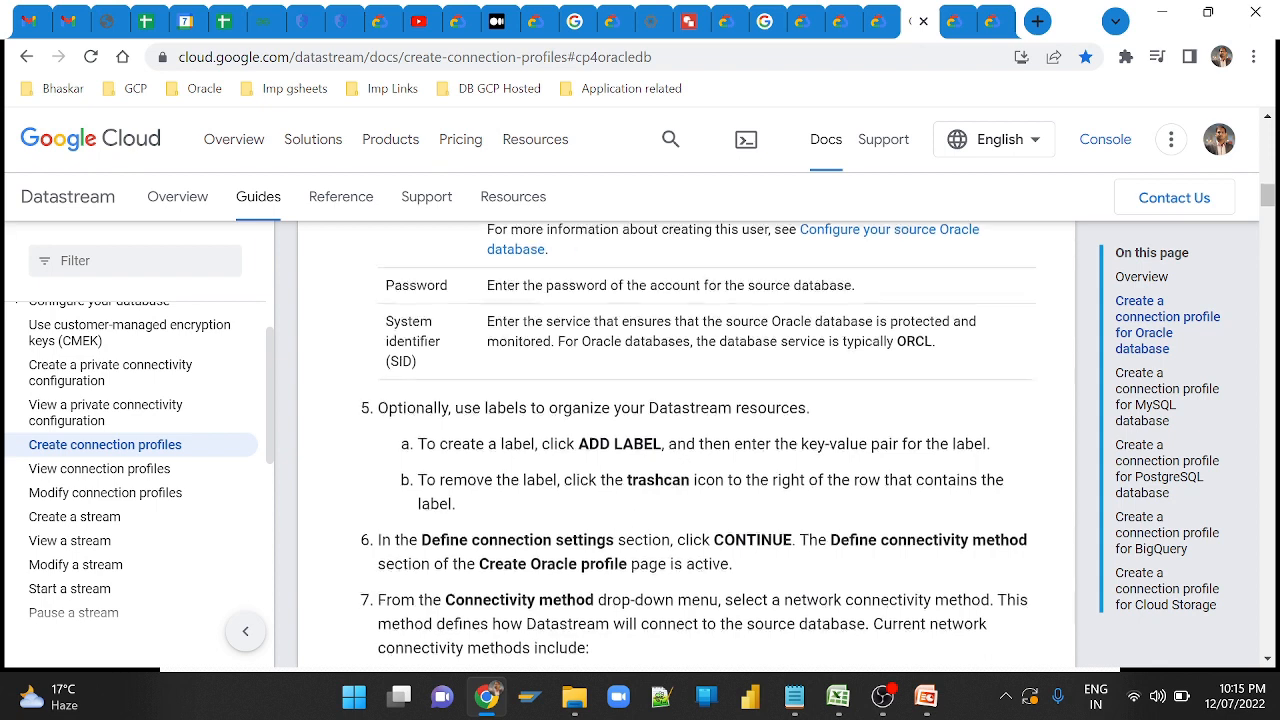
scroll(684, 466, down, 1)
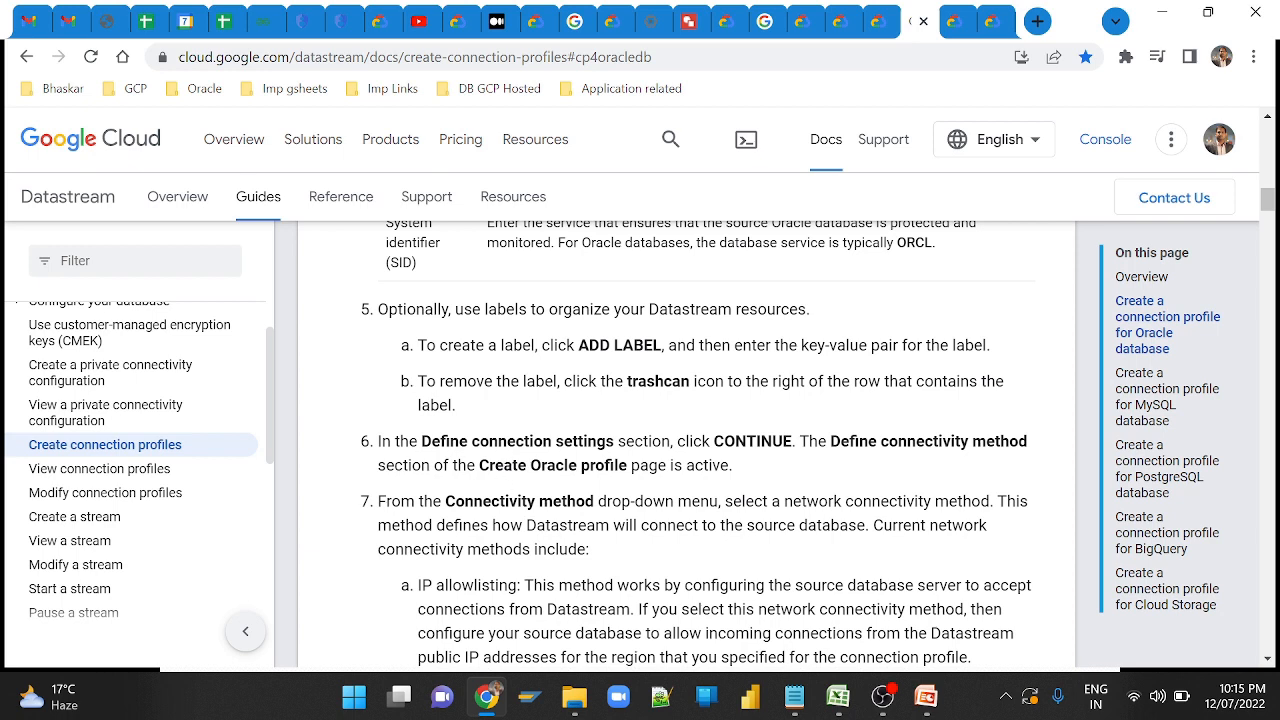
scroll(756, 488, down, 1)
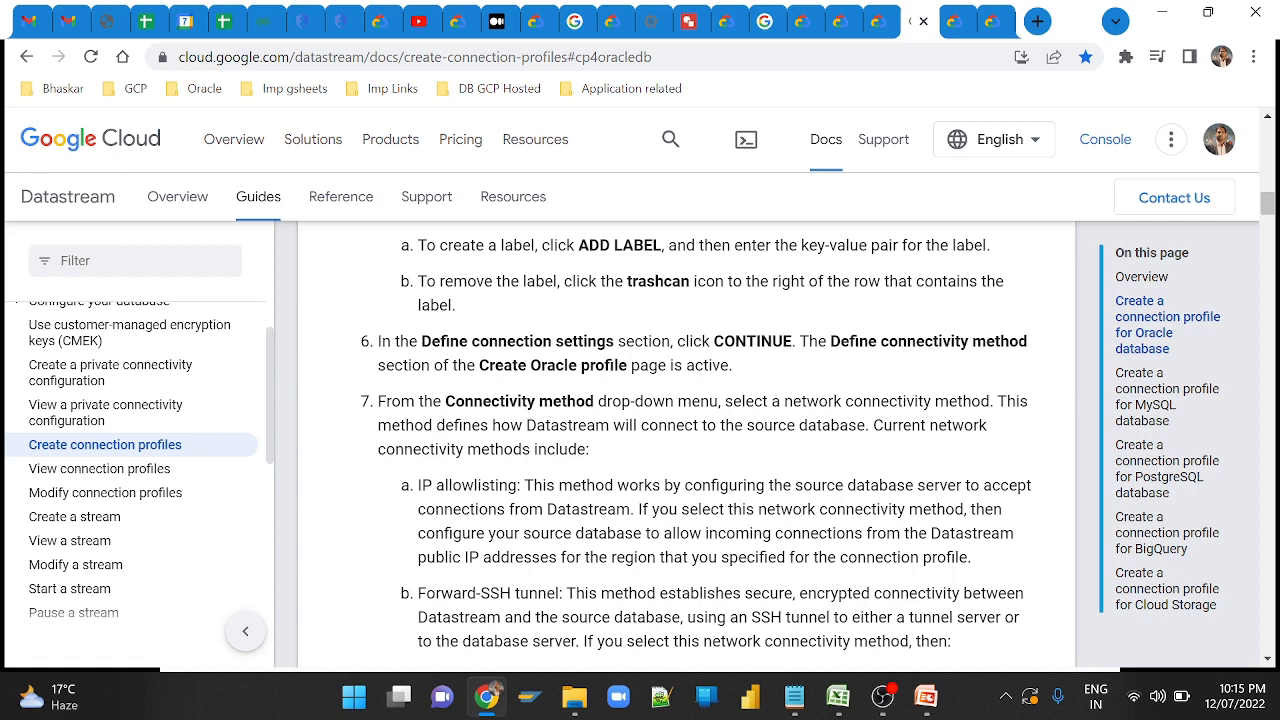
scroll(686, 441, down, 2)
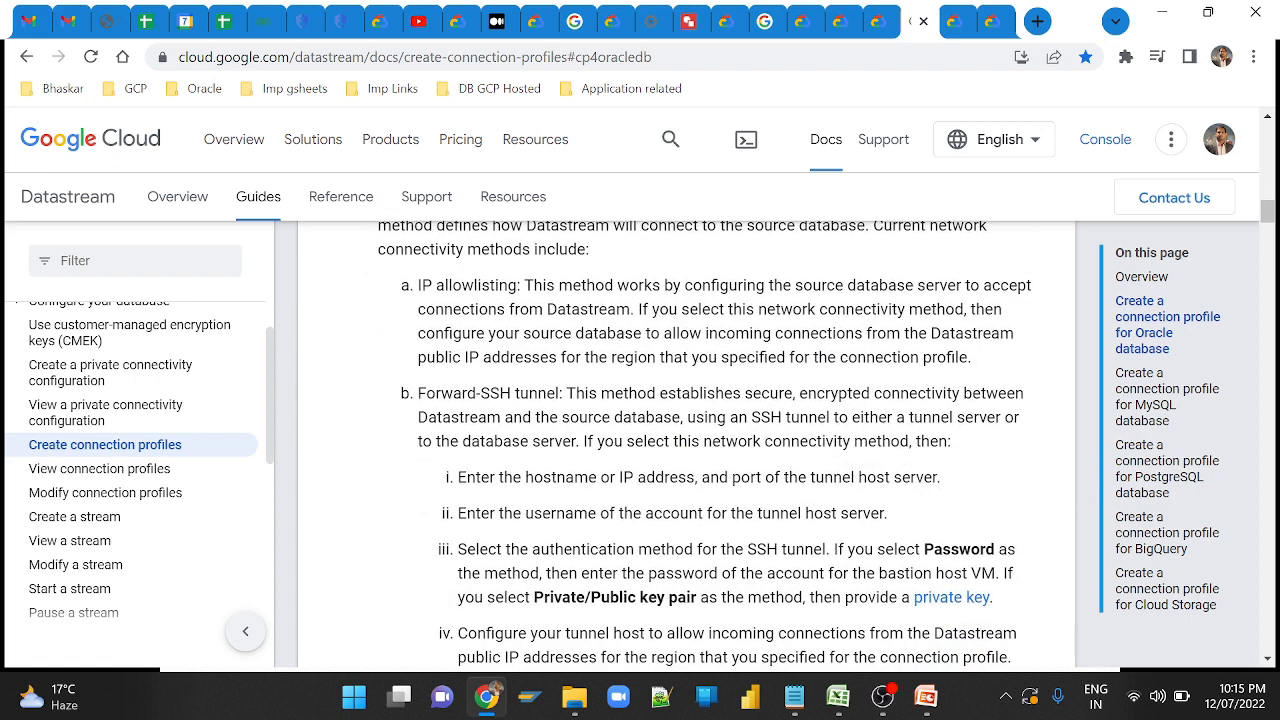
scroll(463, 437, down, 2)
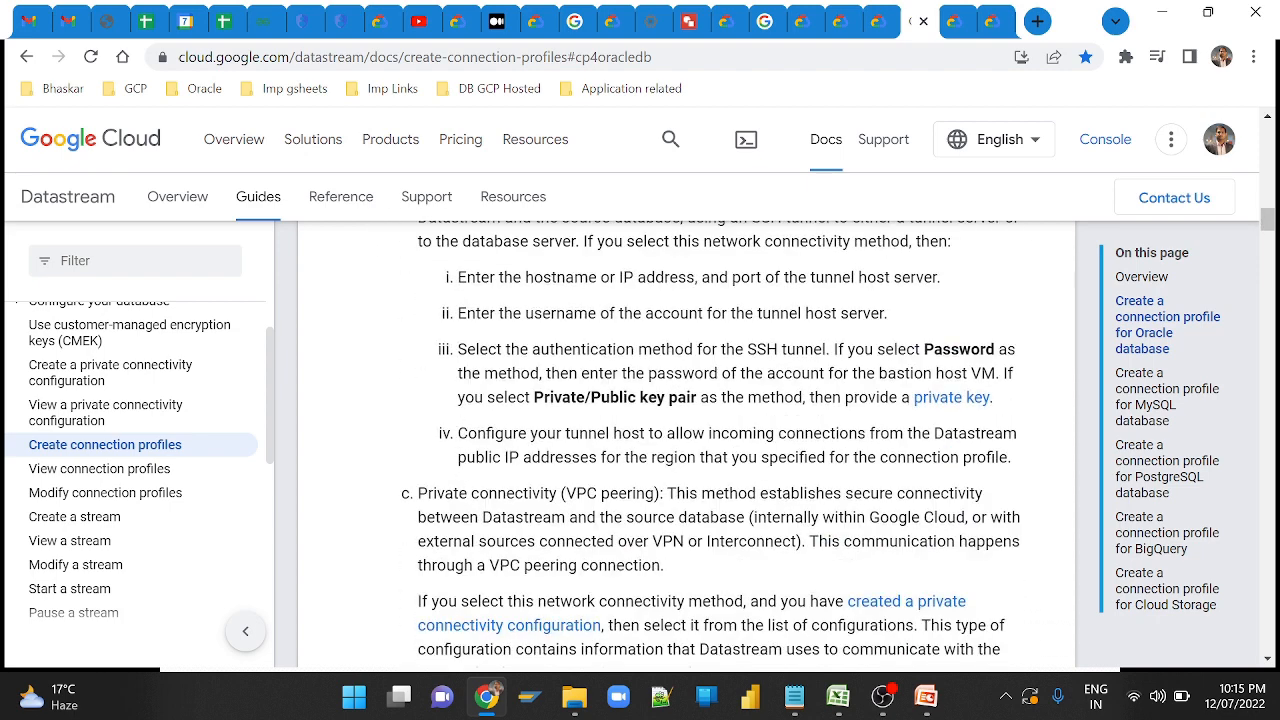
scroll(470, 452, up, 3)
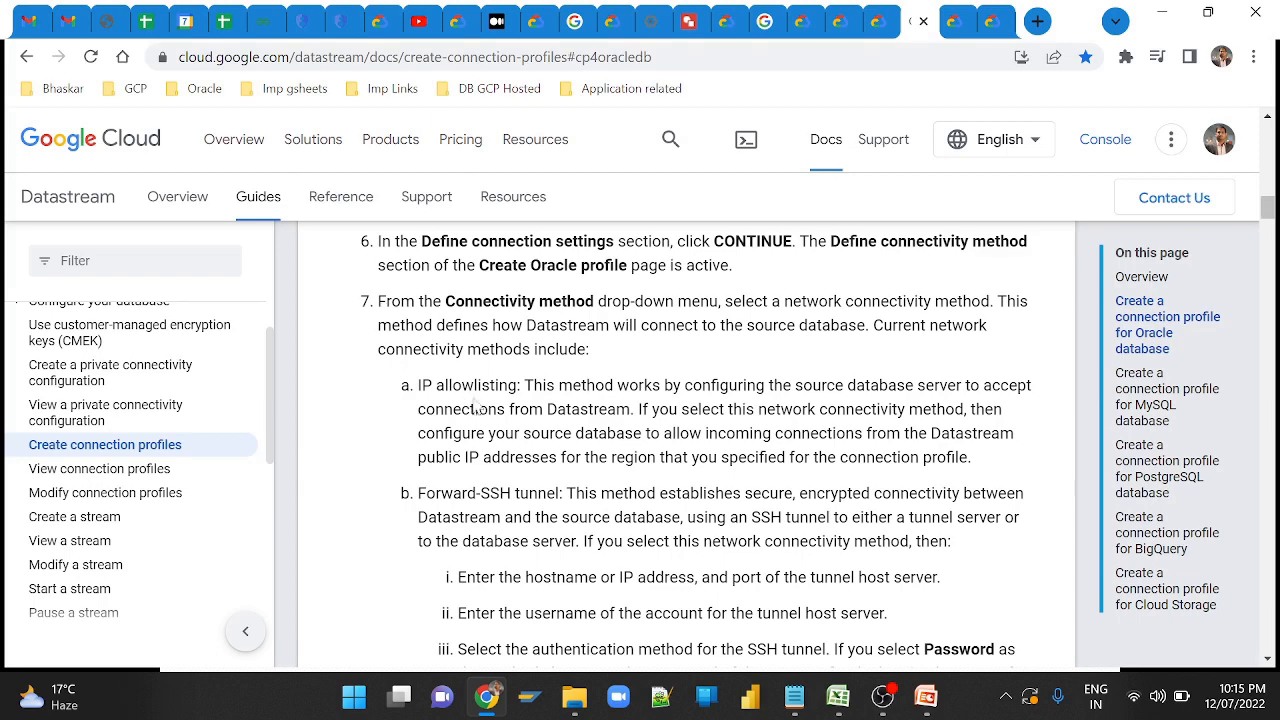
scroll(465, 405, down, 1)
scroll(686, 444, down, 4)
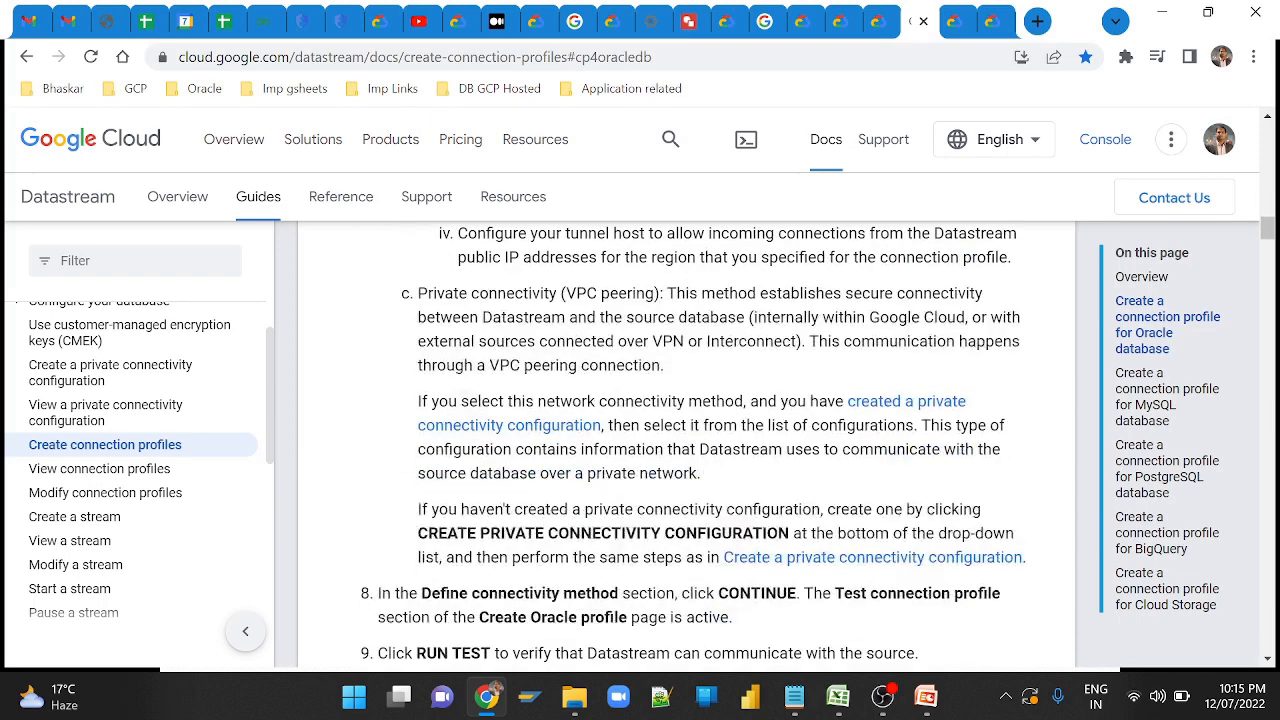
Review the final Oracle profile instructions on running the connection test and creating the profile, including the notes on test failures and blocked public connectivity.
scroll(686, 444, down, 1)
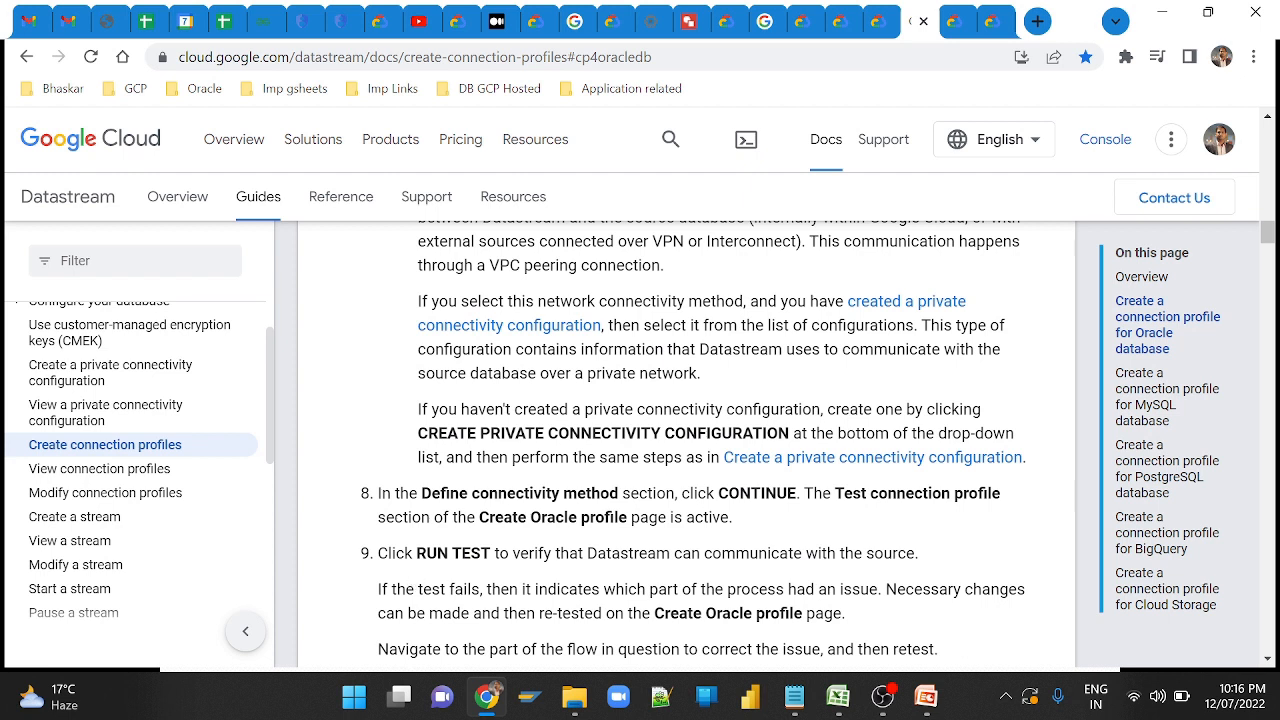
drag(416, 553, 490, 553)
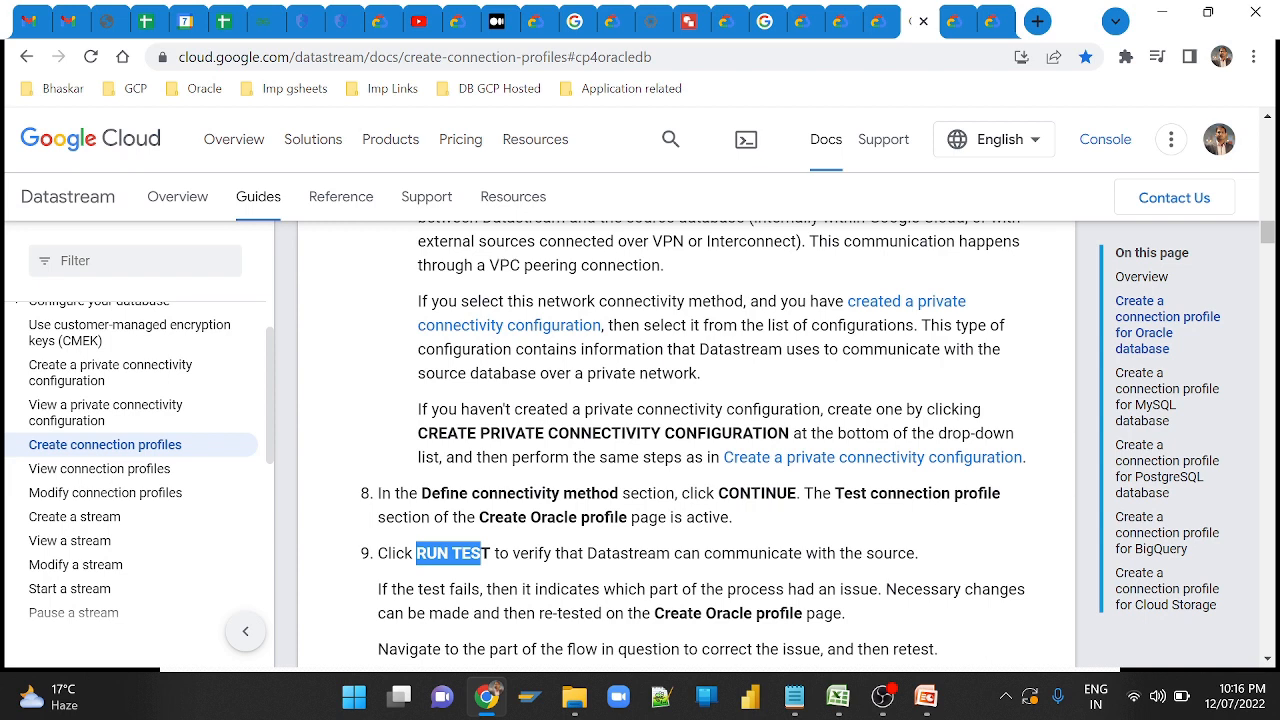
scroll(569, 574, down, 1)
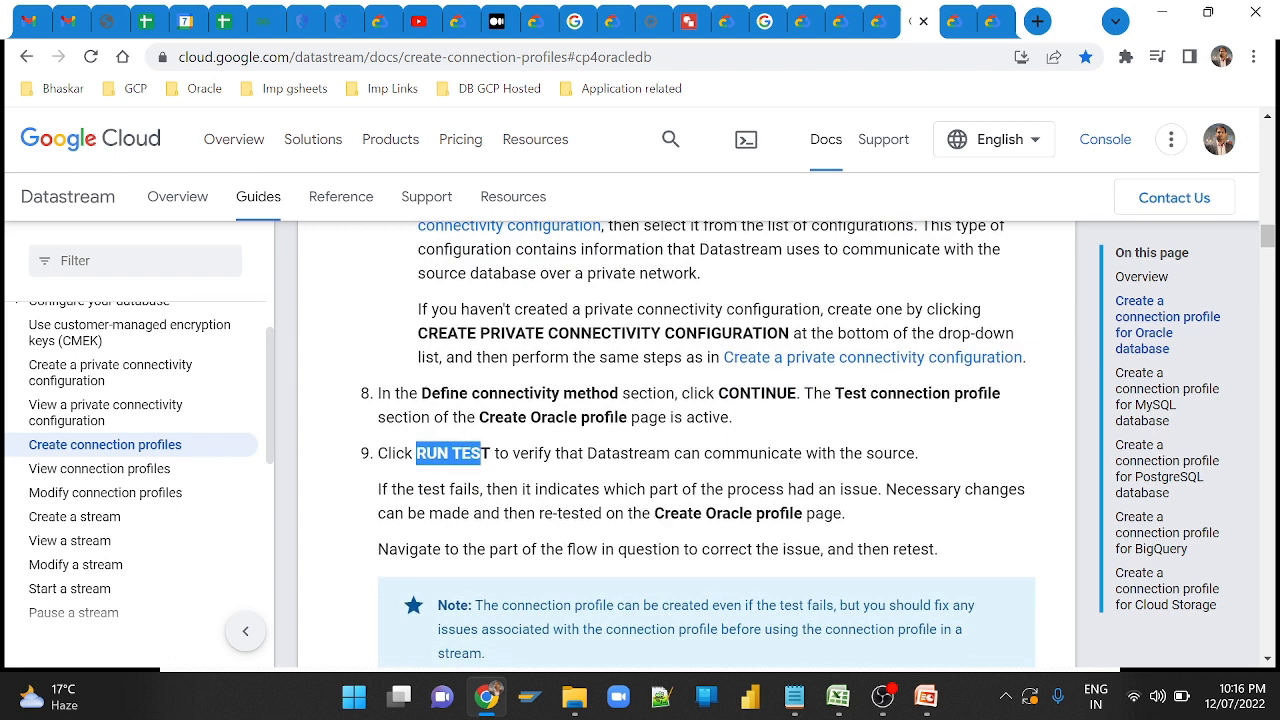
scroll(832, 543, down, 1)
scroll(832, 543, down, 2)
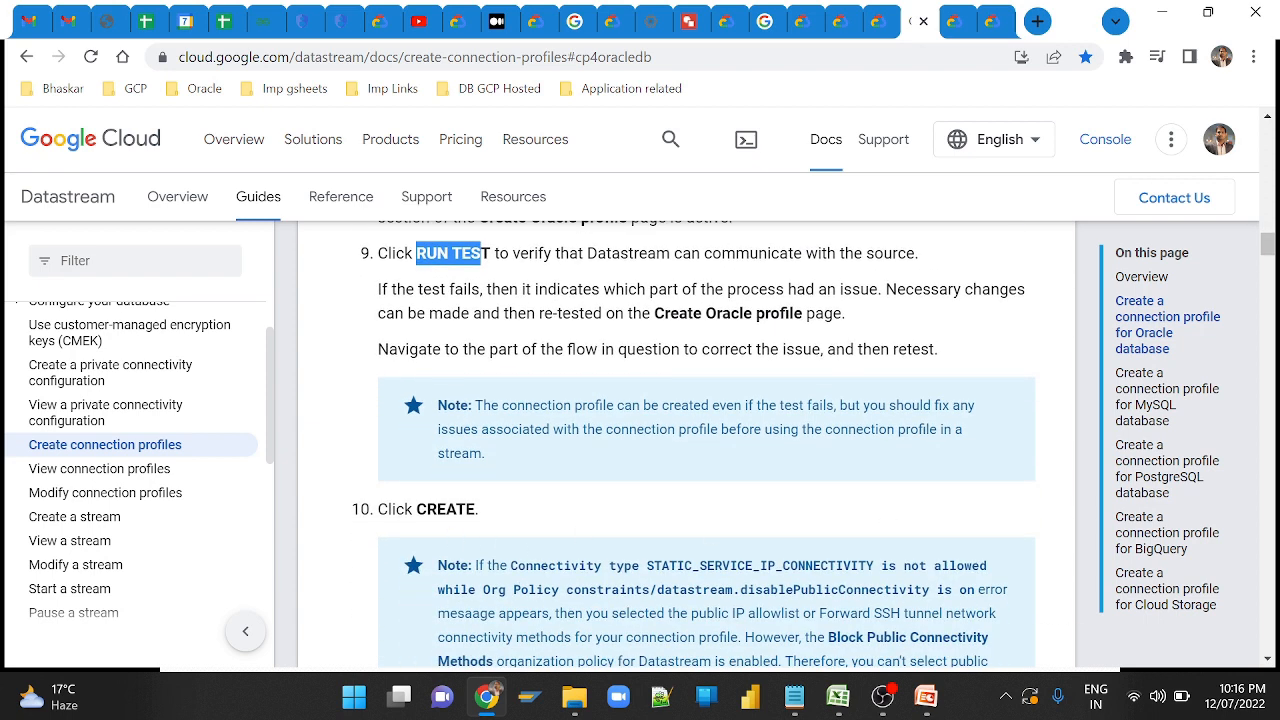
drag(416, 509, 476, 509)
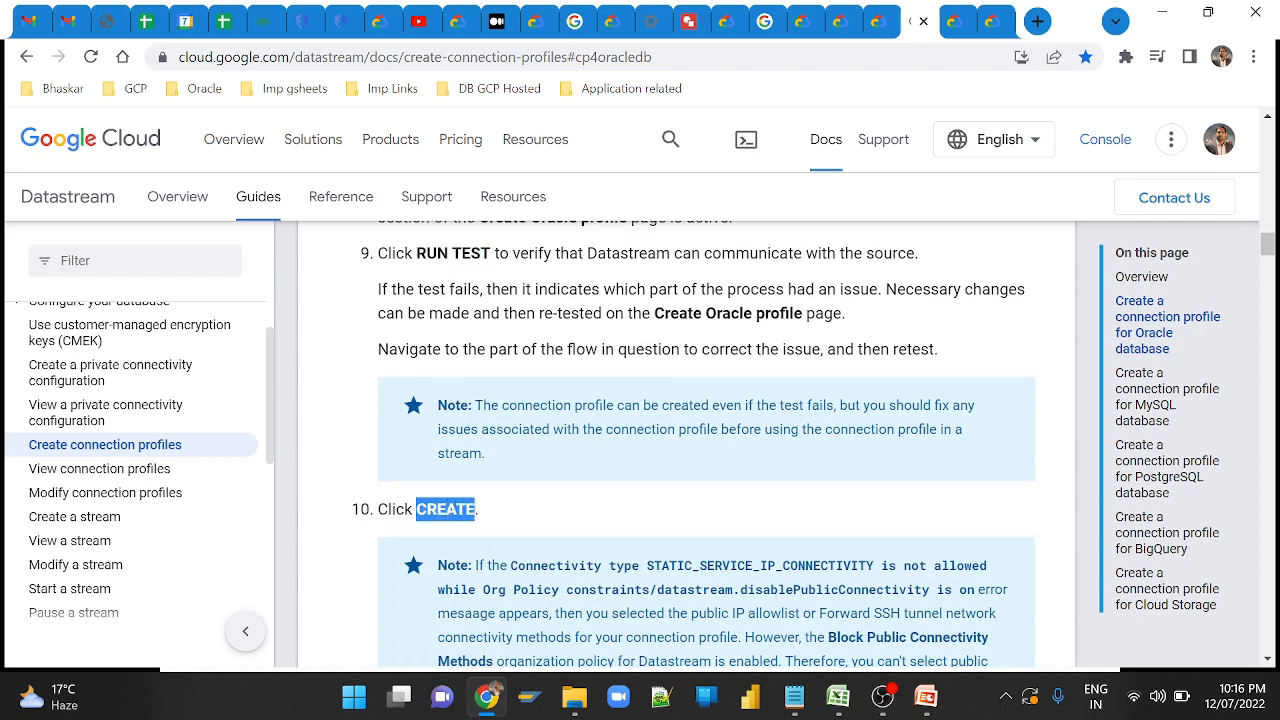
scroll(630, 475, down, 3)
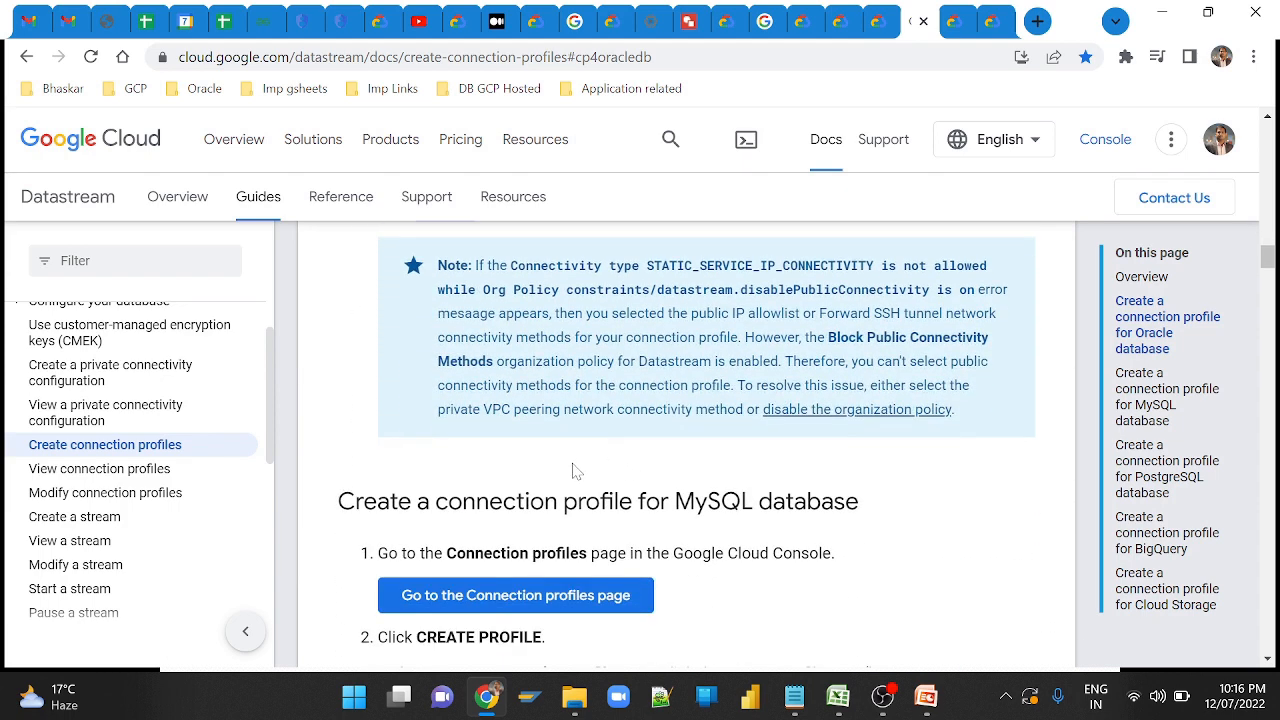
scroll(560, 477, up, 1)
scroll(562, 477, up, 1)
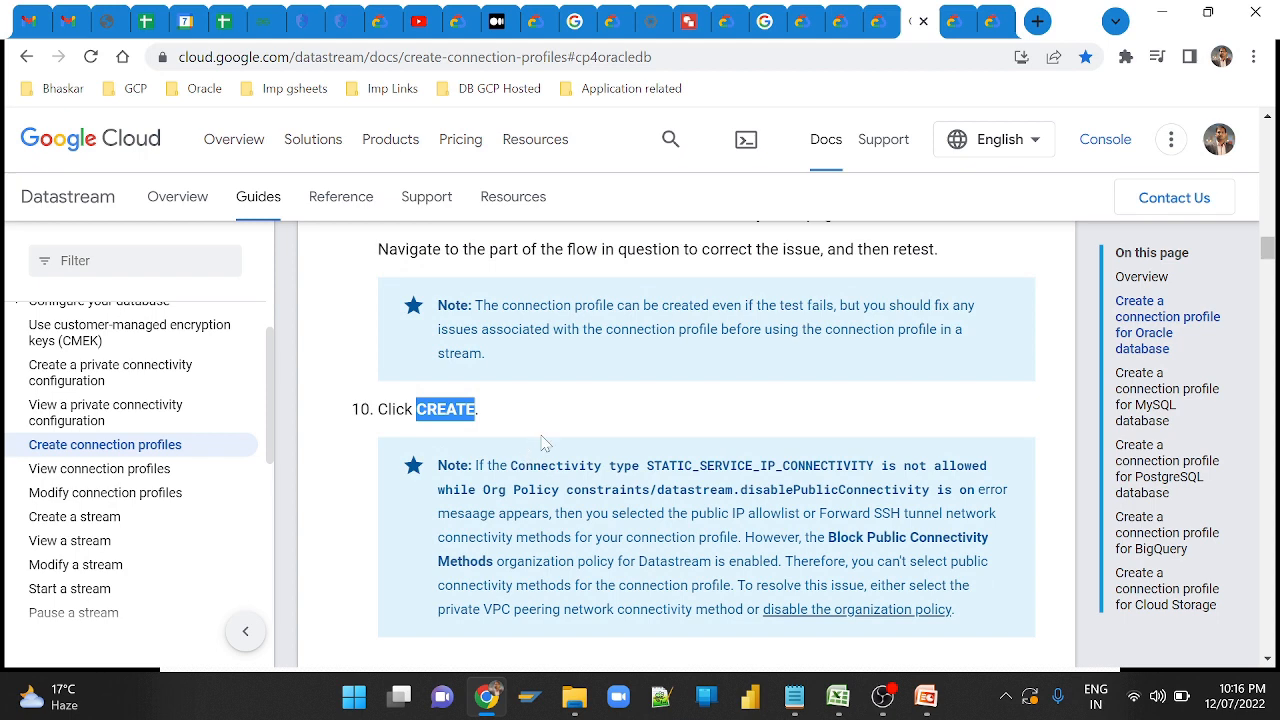
scroll(648, 505, down, 2)
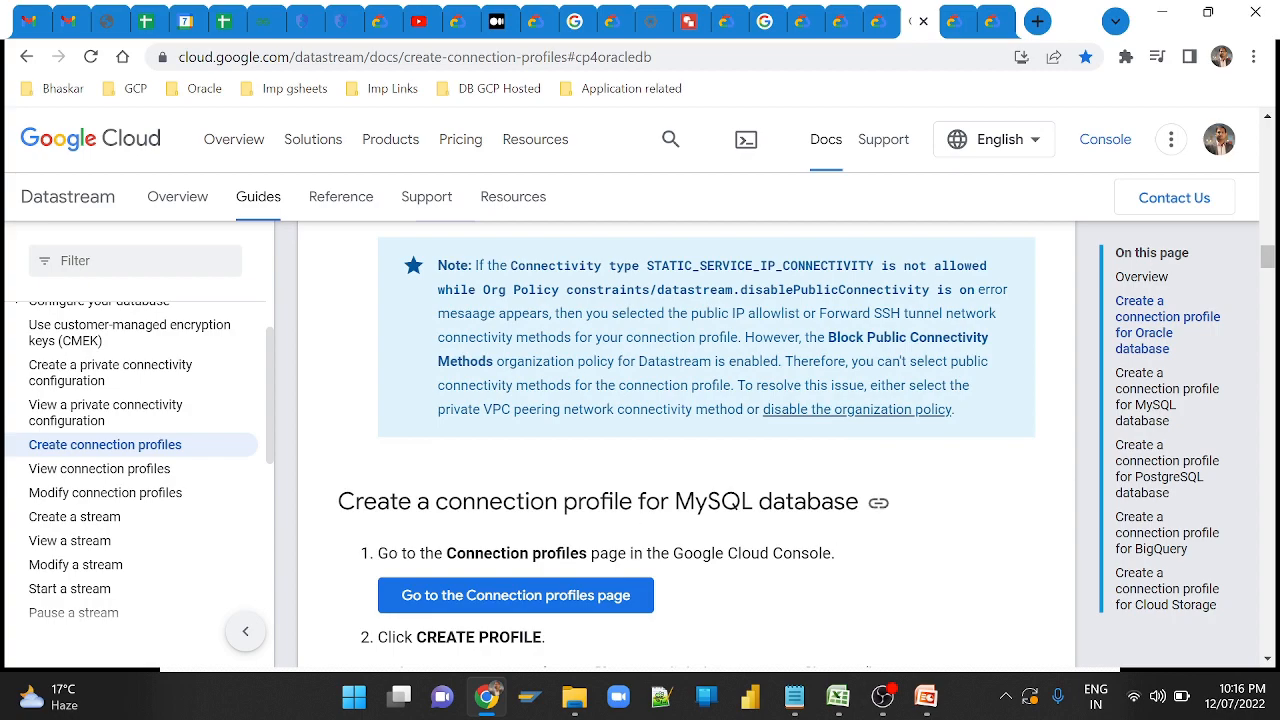
Return to the page's overview and open the section on creating a connection profile for BigQuery.
scroll(731, 537, up, 15)
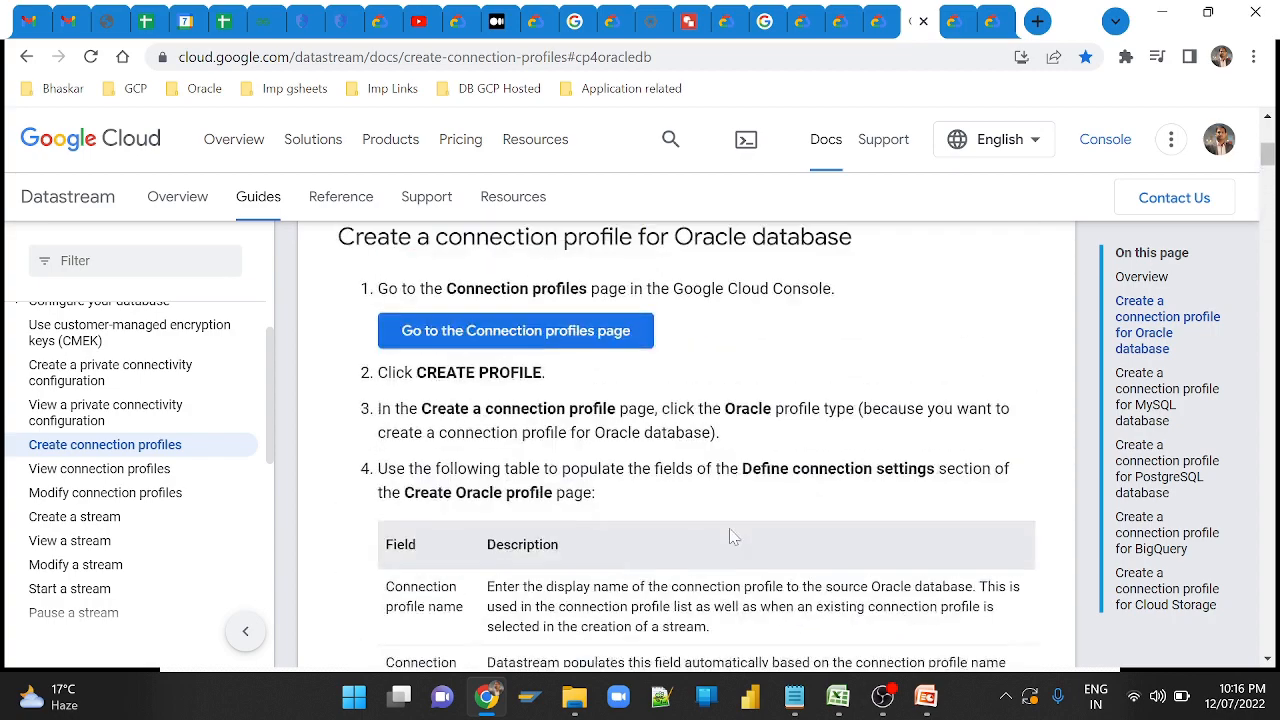
scroll(731, 537, up, 5)
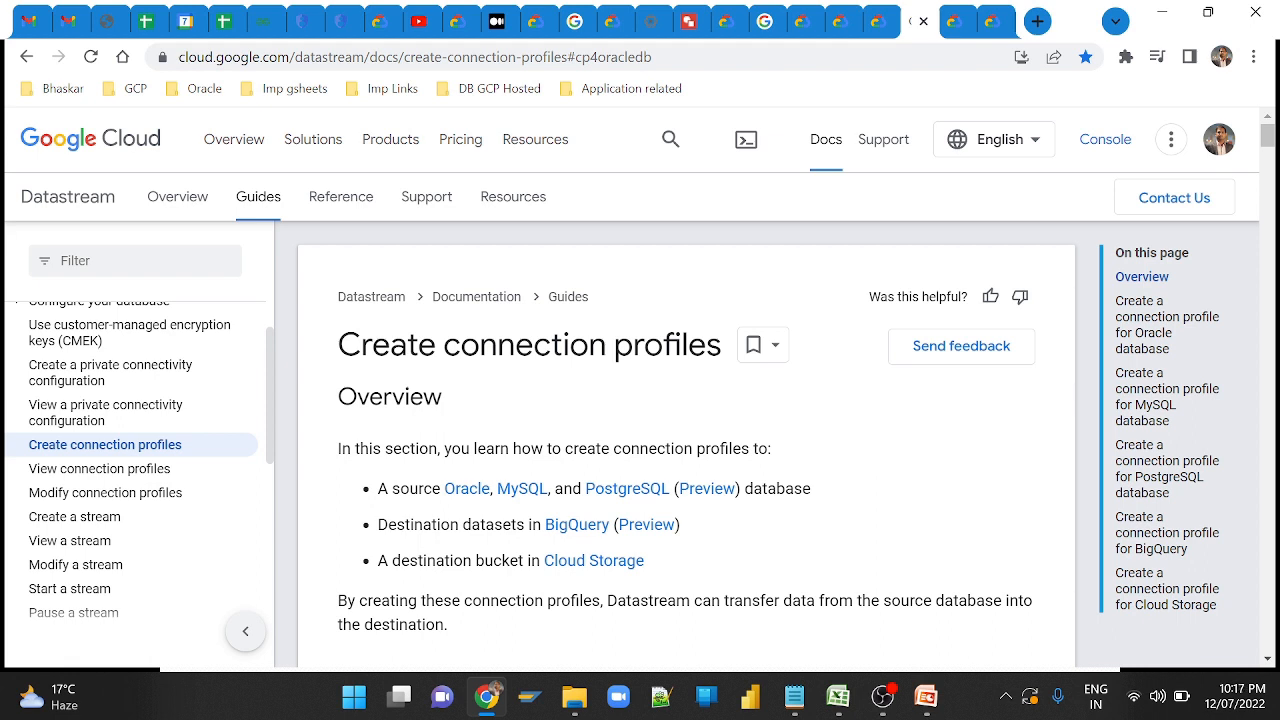
click(588, 538)
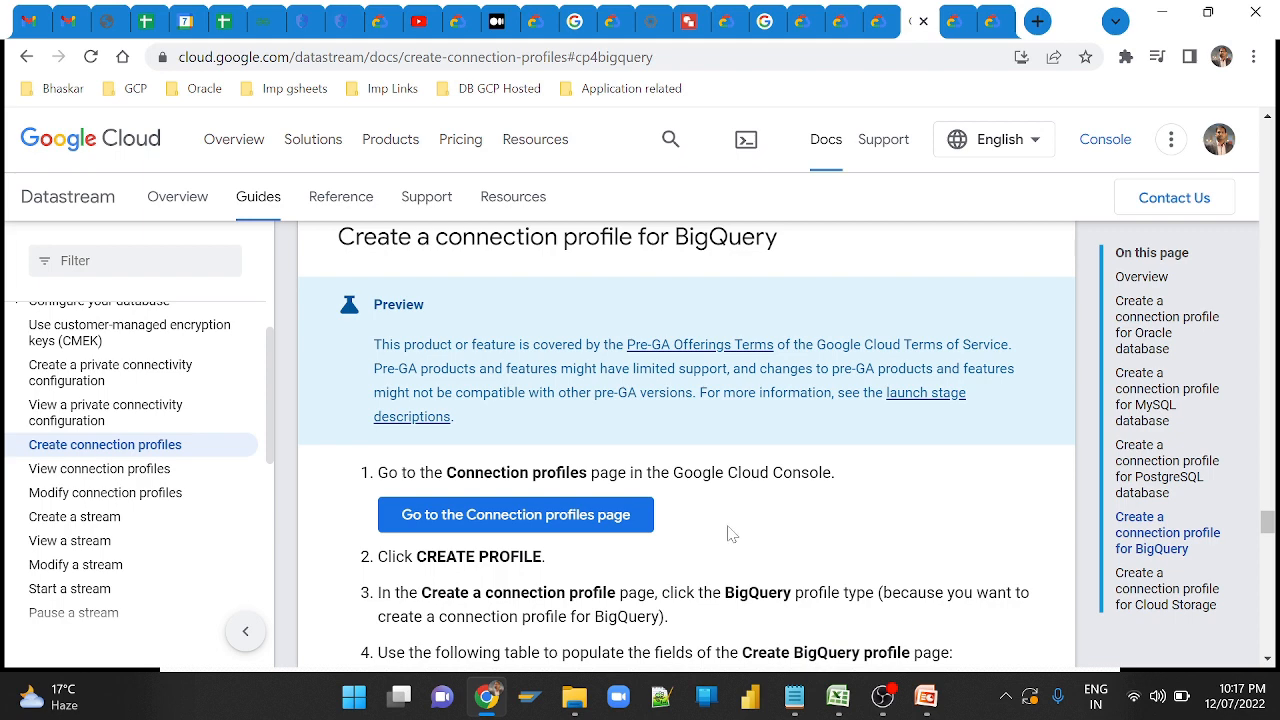
Review the BigQuery connection profile instructions, covering the profile name, ID and region fields, optional labels and the final creation step.
scroll(662, 540, down, 1)
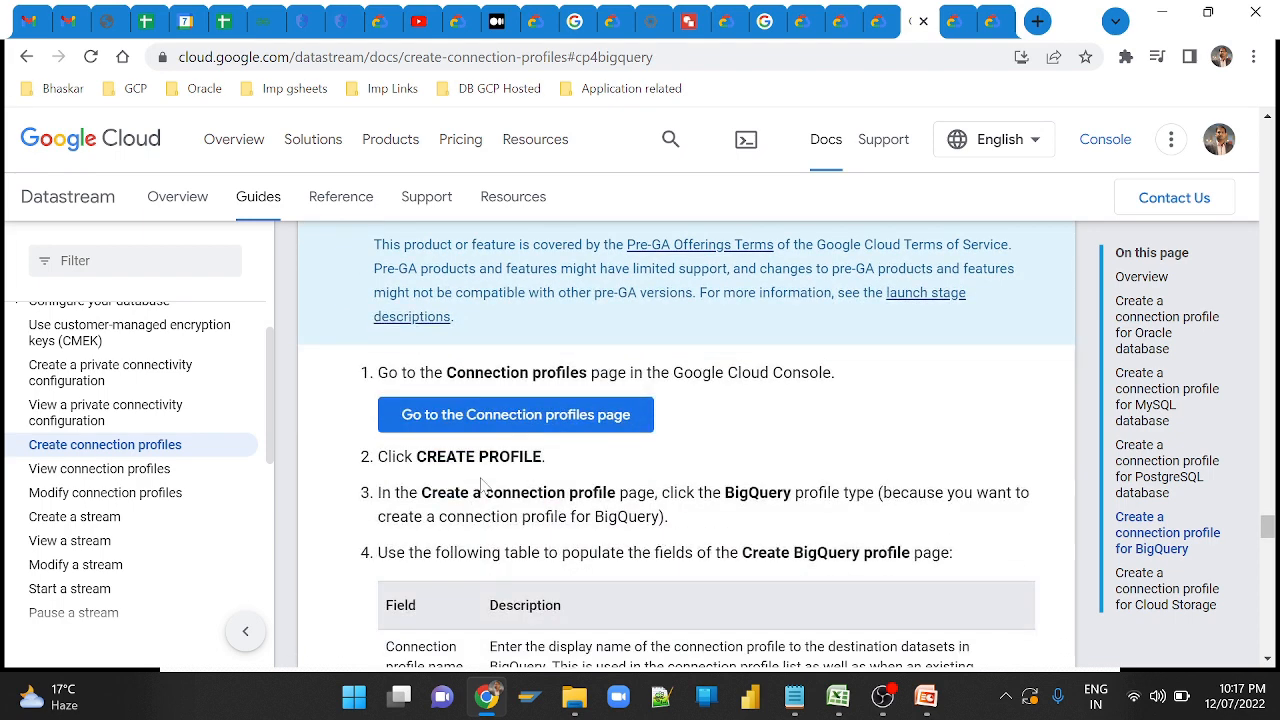
scroll(476, 484, down, 1)
scroll(476, 484, down, 1)
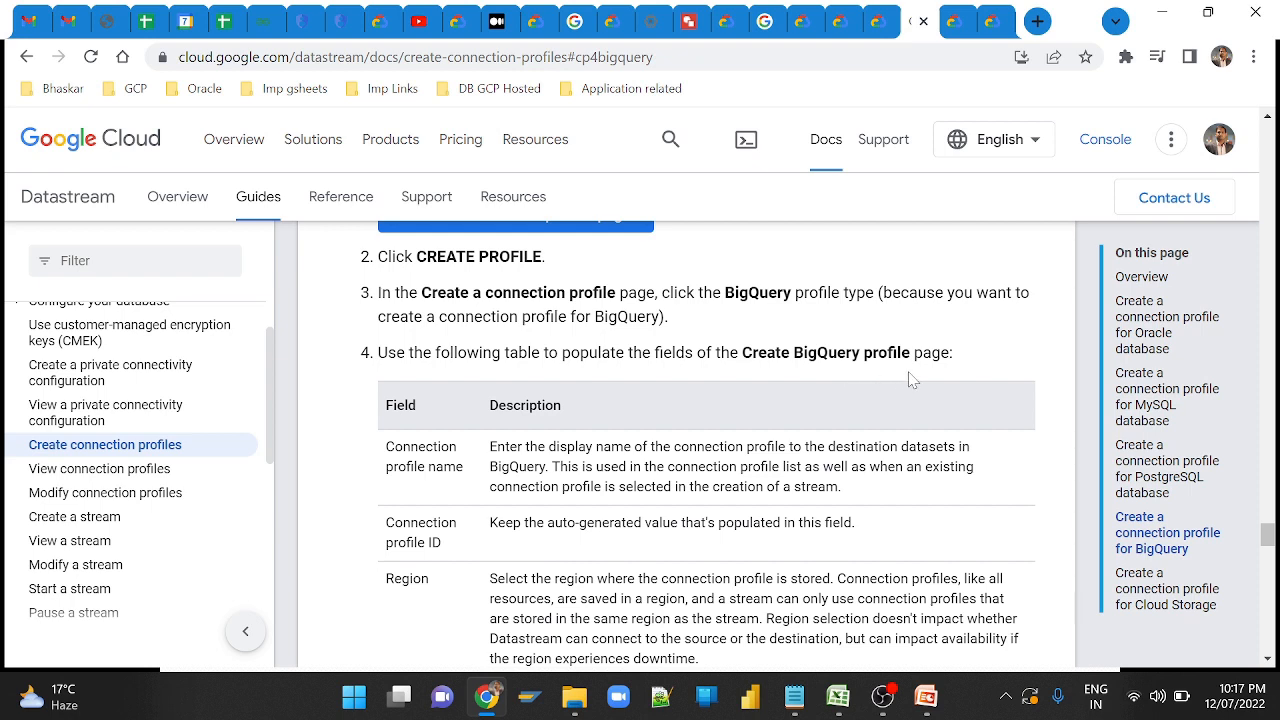
scroll(910, 378, down, 1)
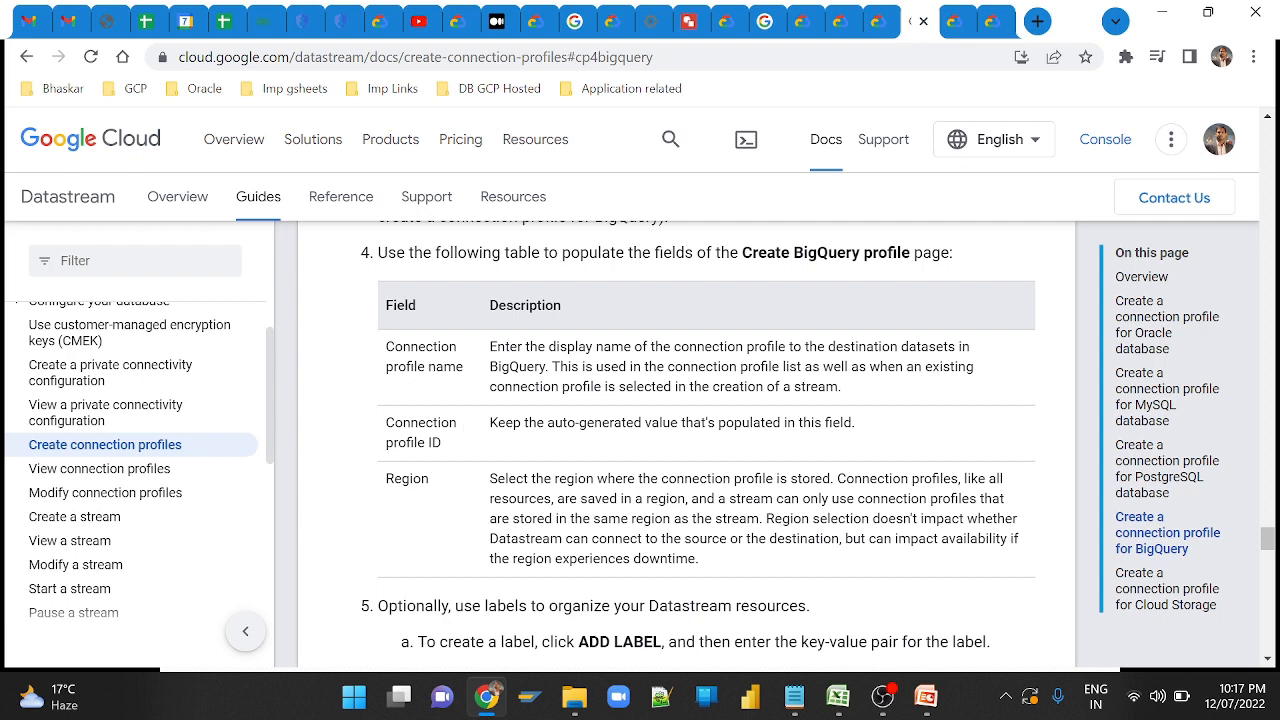
scroll(460, 506, down, 1)
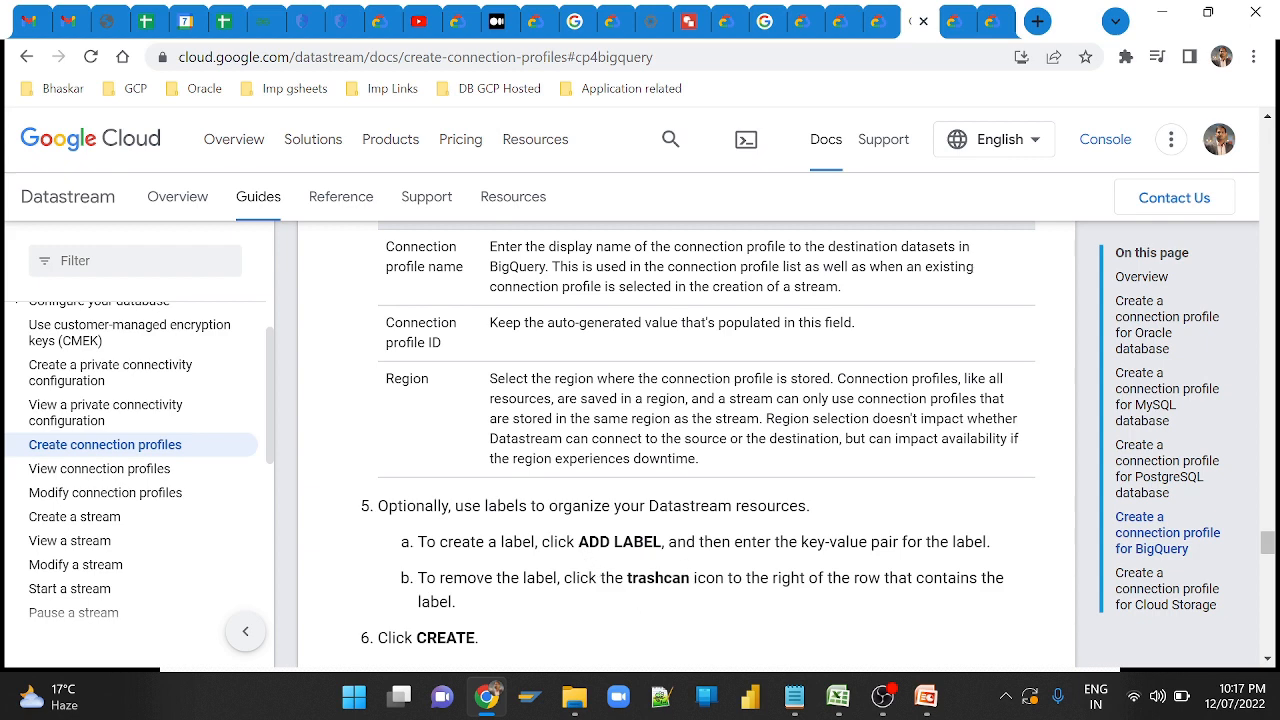
scroll(669, 516, down, 1)
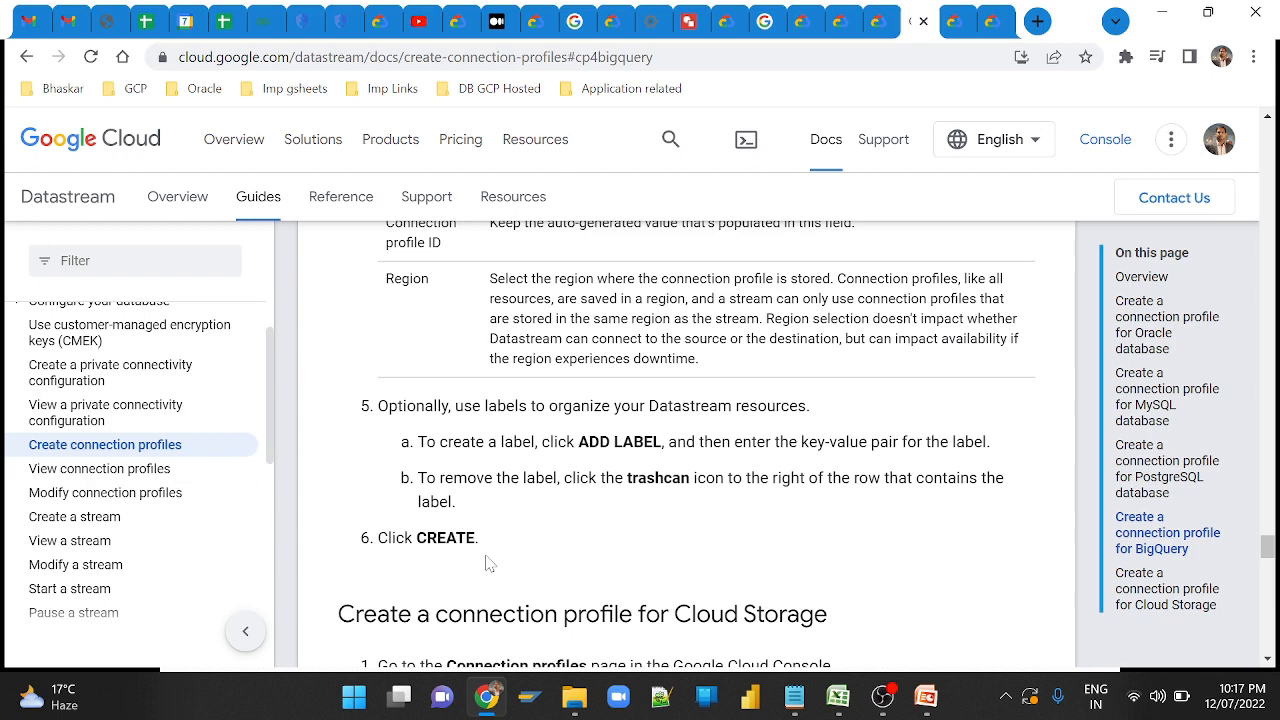
scroll(517, 537, up, 2)
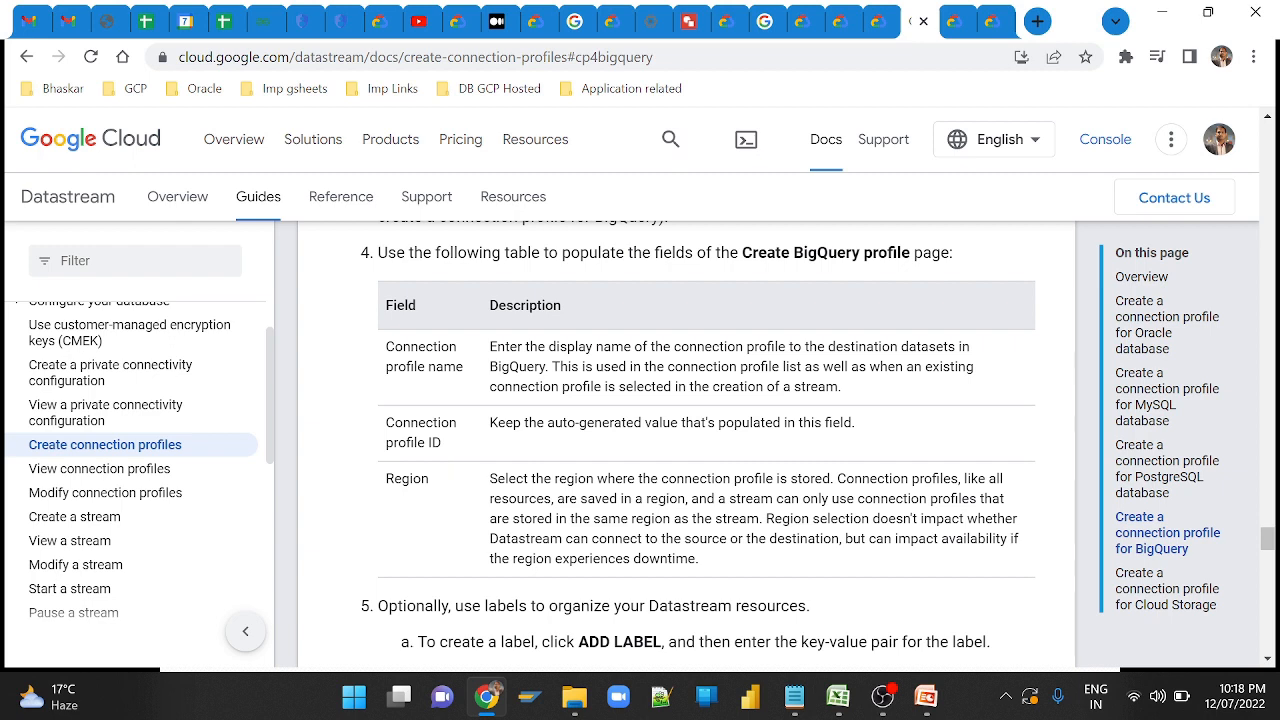
scroll(457, 468, down, 3)
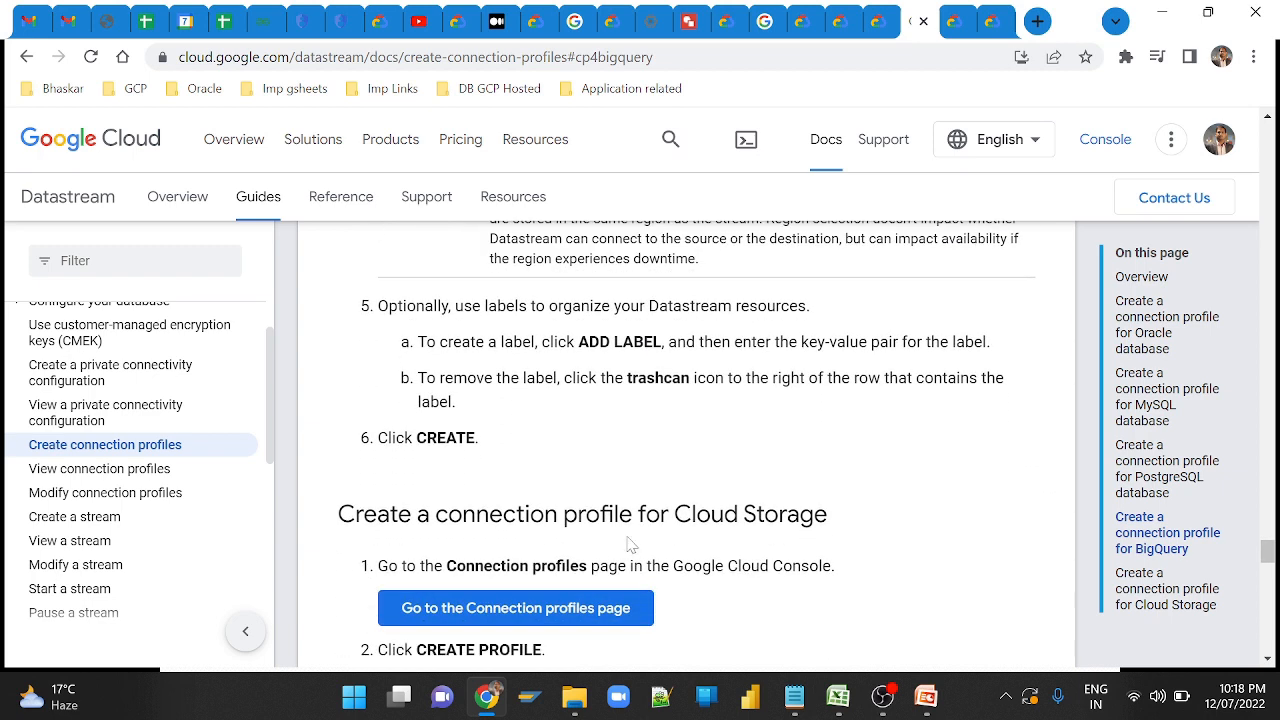
scroll(666, 543, down, 1)
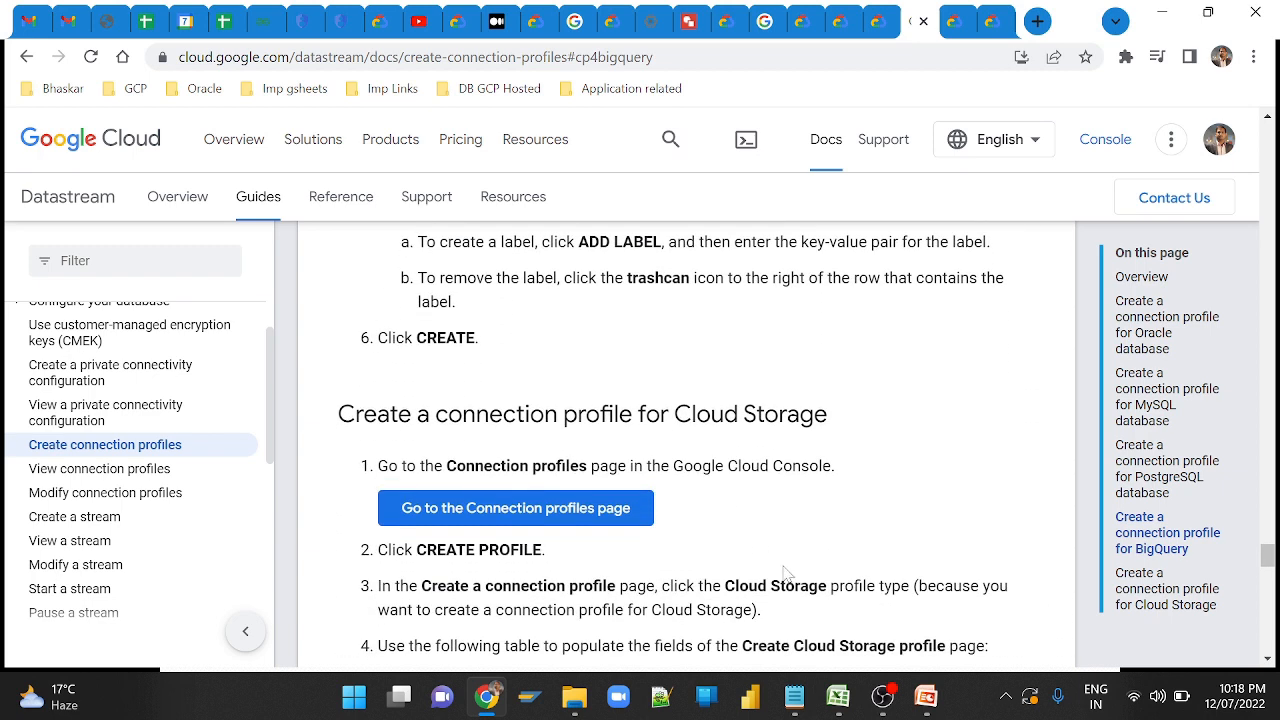
scroll(785, 572, up, 1)
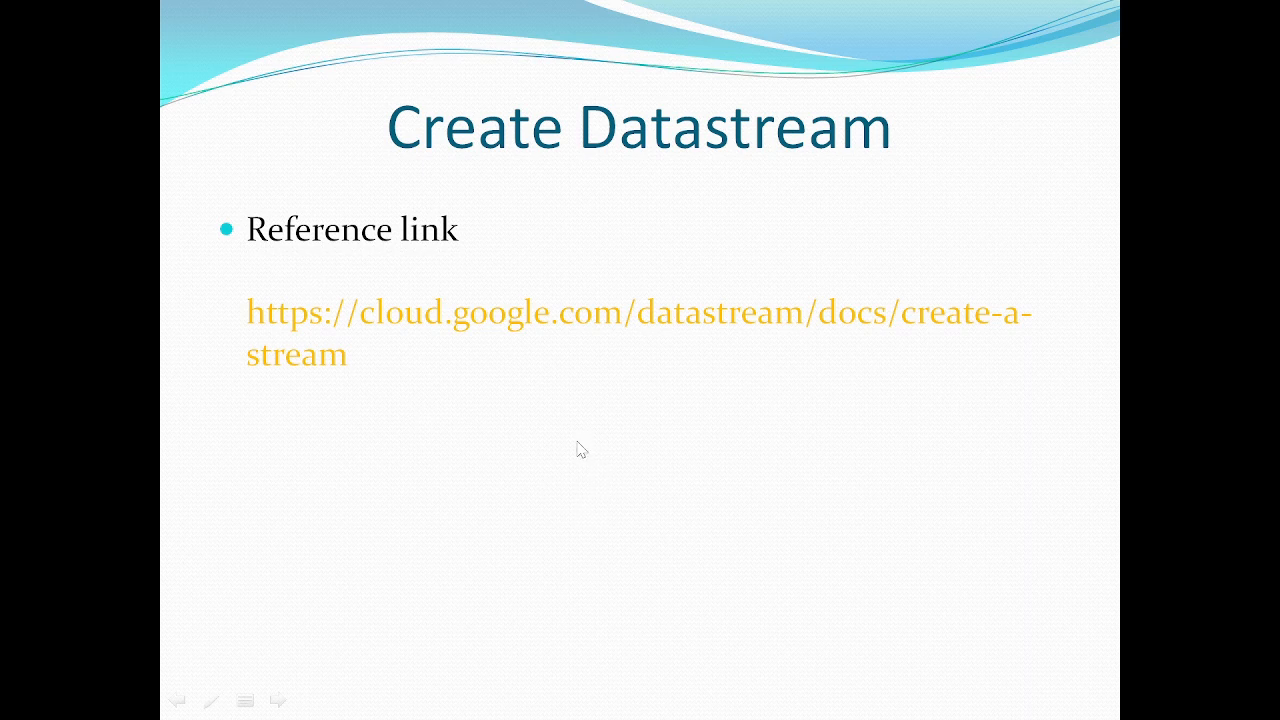
Switch from the Create Datastream slide to the browser showing the Datastream guide on creating a stream.
key(alt+Tab)
key(alt+Tab)
key(alt+Tab)
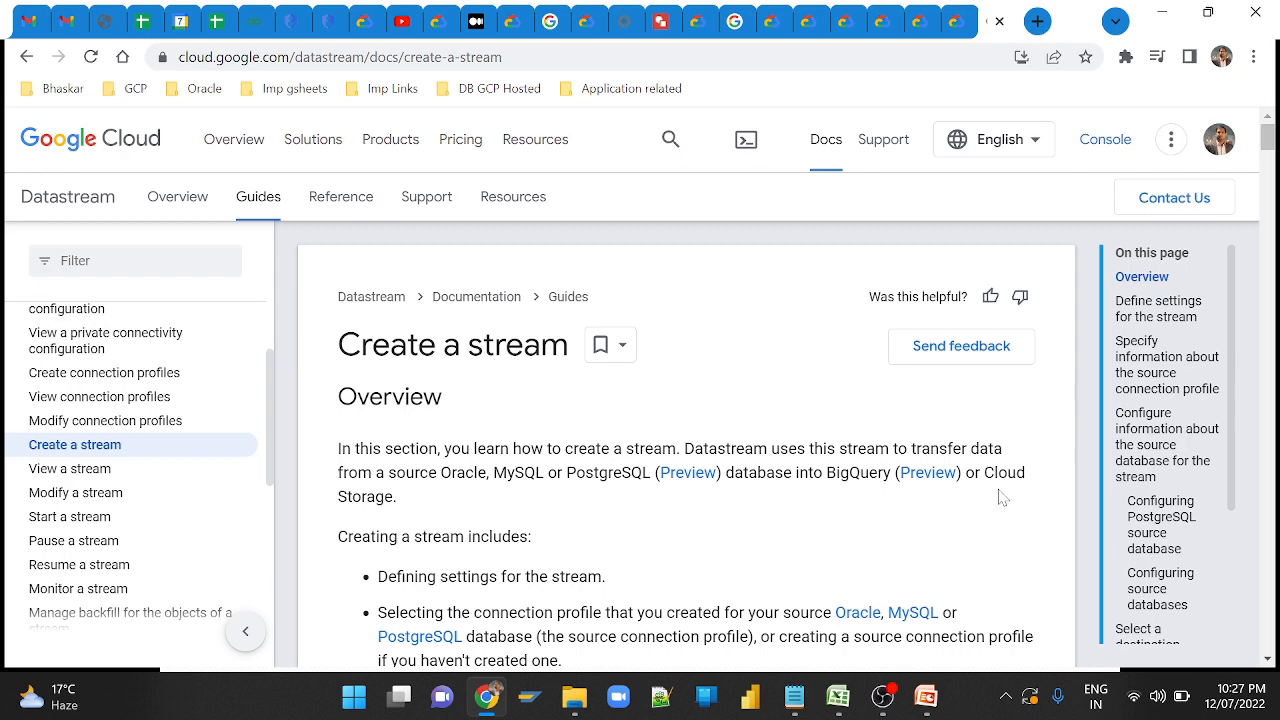
Review the stream creation overview, covering source and destination profiles, backfill choices, destination details, validation and the wizard note.
scroll(476, 517, down, 1)
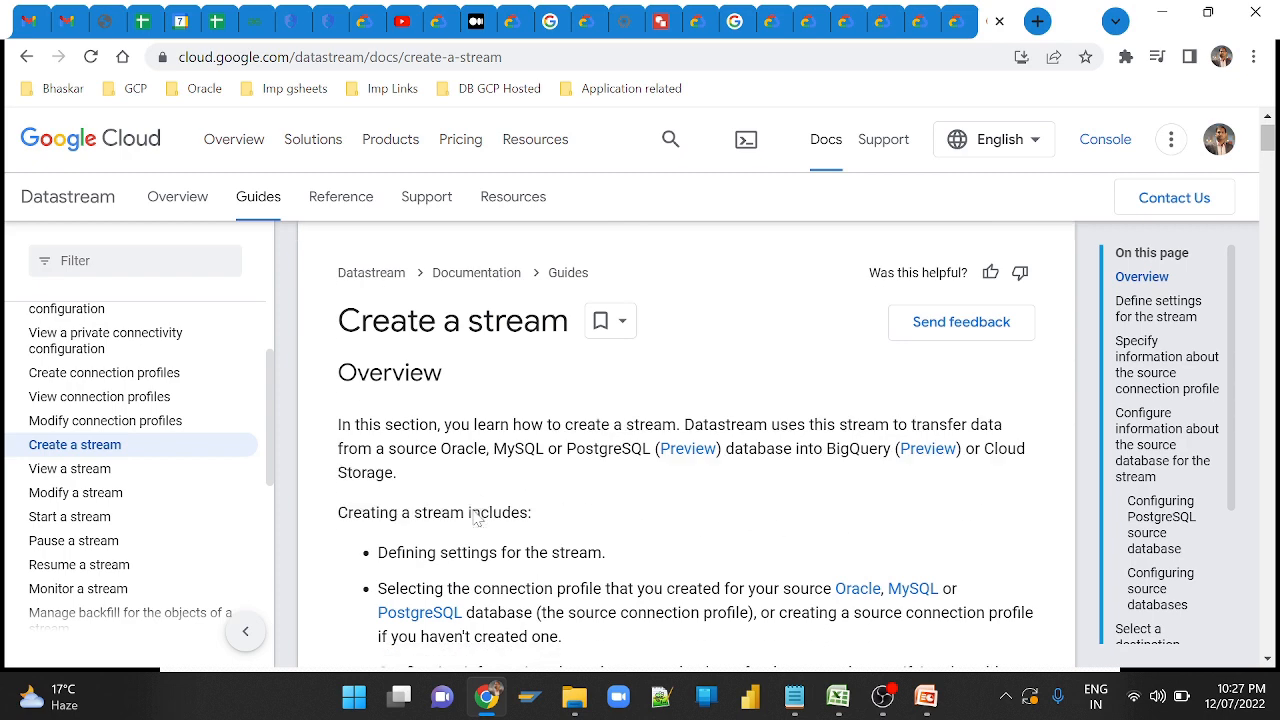
scroll(512, 463, down, 1)
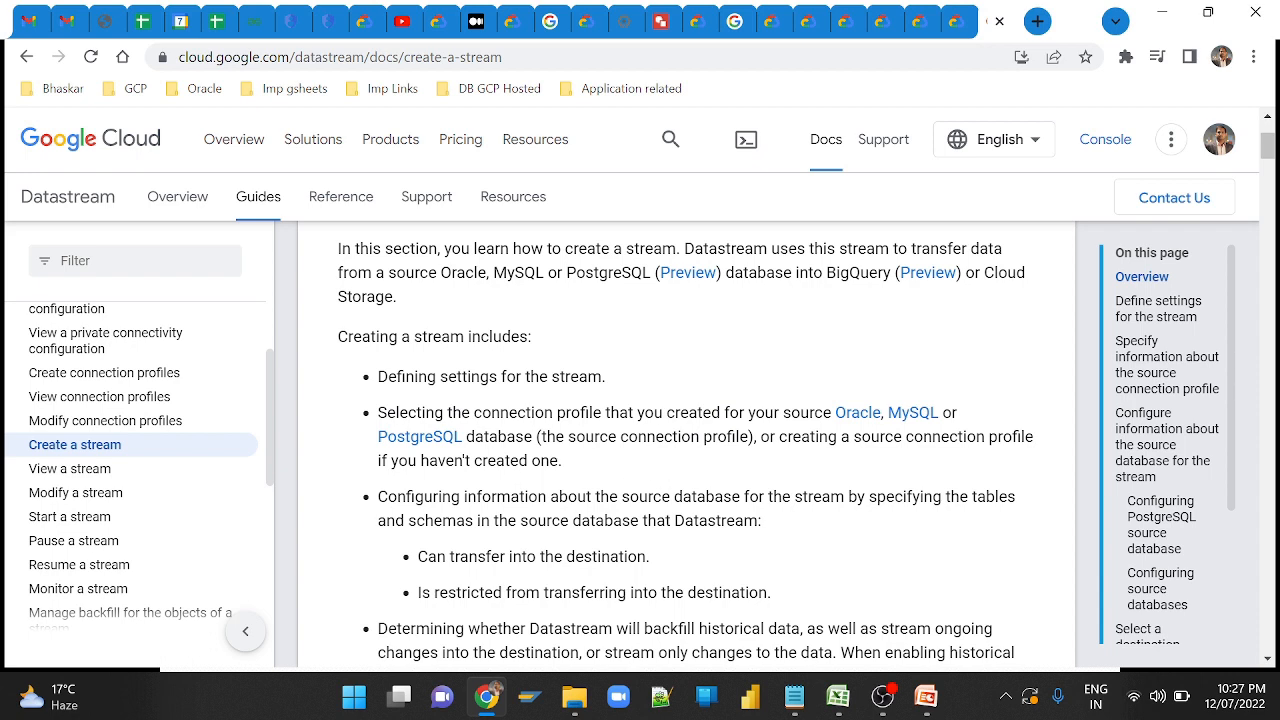
scroll(686, 444, down, 1)
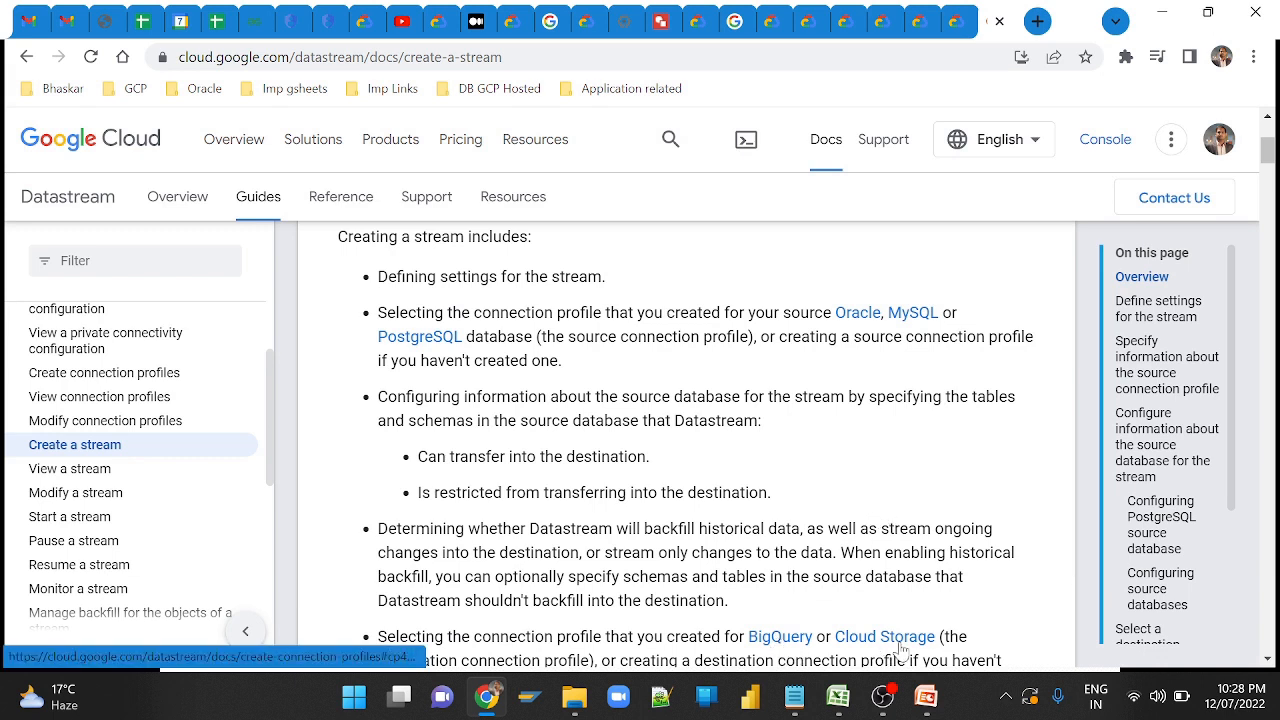
scroll(660, 450, down, 1)
scroll(545, 455, down, 3)
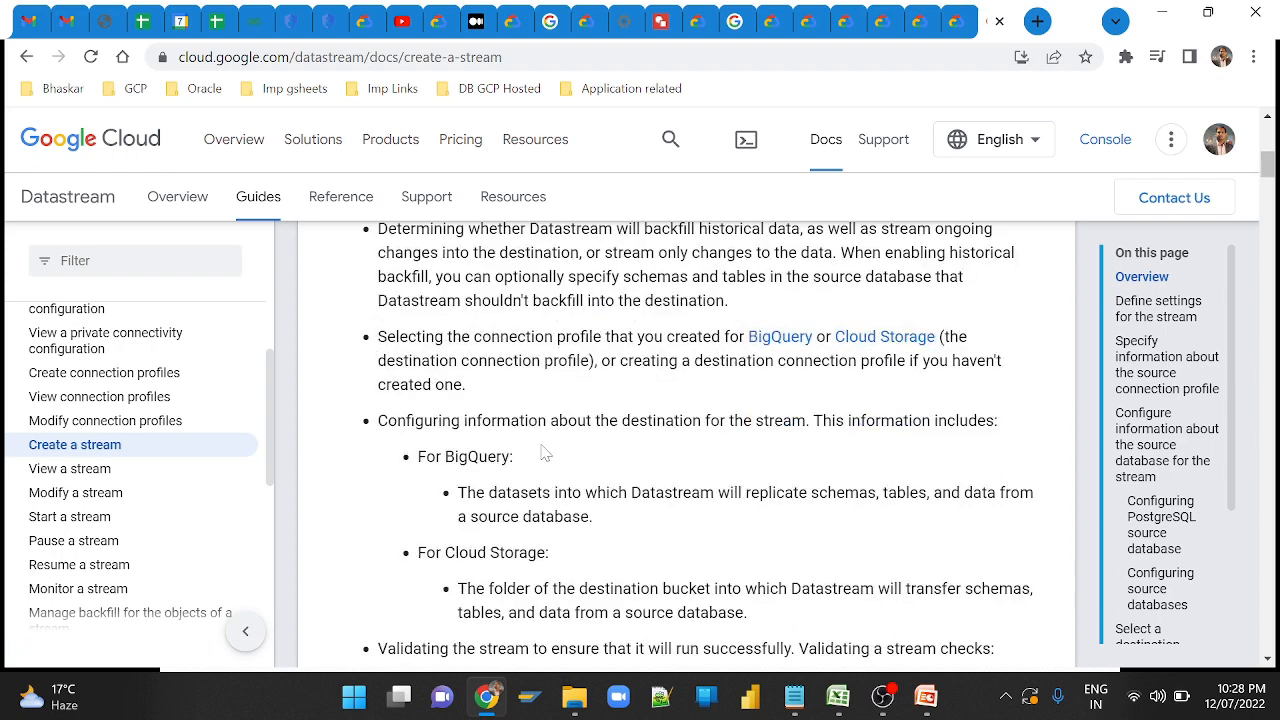
scroll(545, 455, down, 6)
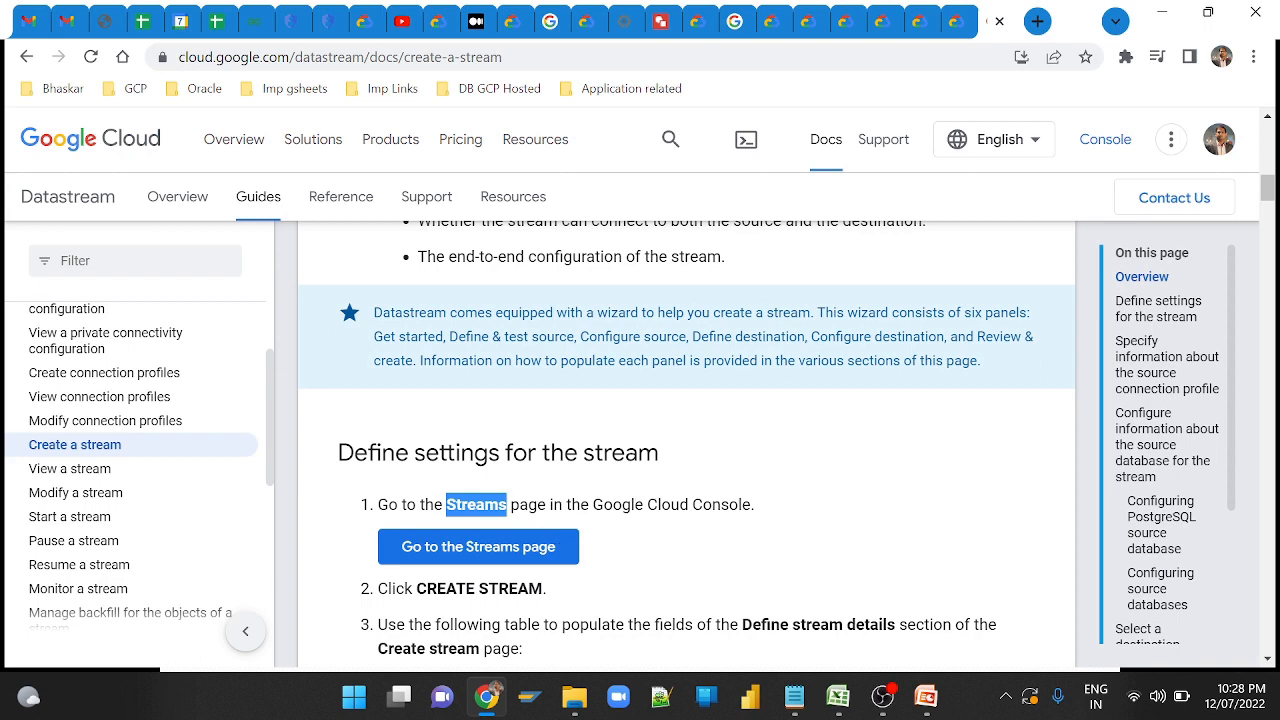
Read the stream settings instructions, from name, ID, region, source and destination types to encryption, labels and prerequisites.
scroll(680, 500, down, 3)
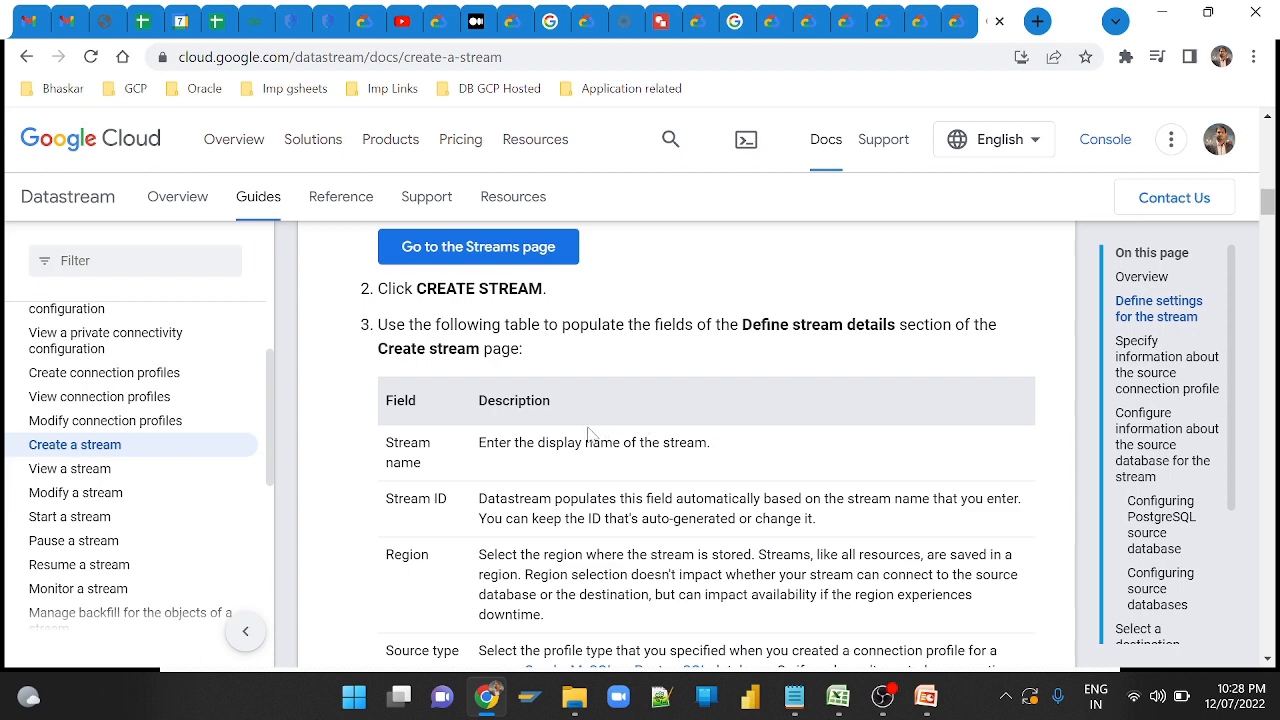
scroll(590, 435, down, 1)
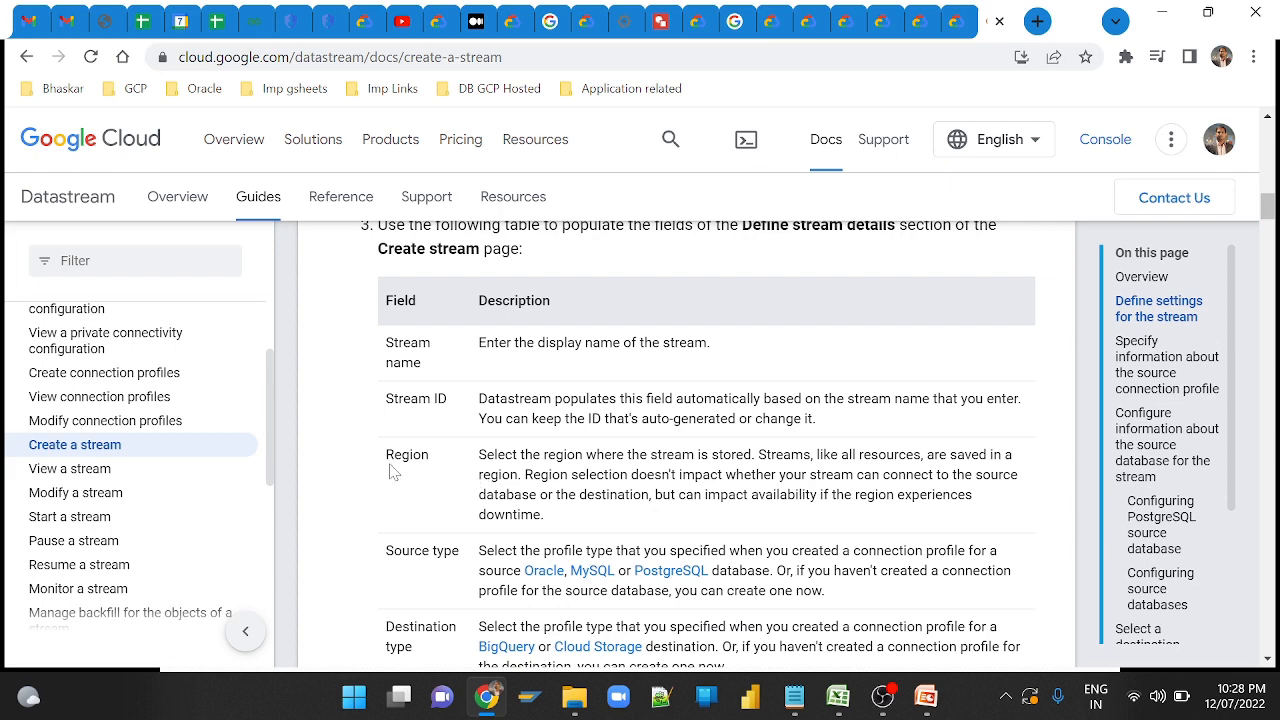
scroll(443, 472, down, 1)
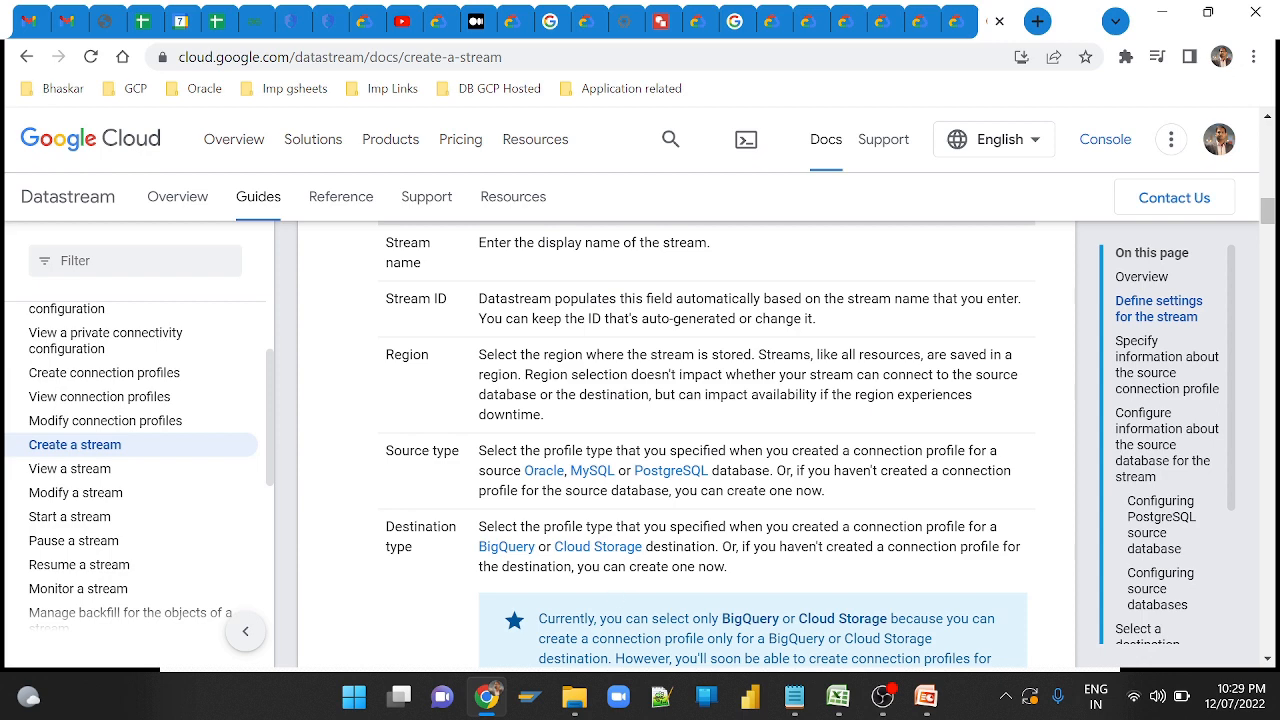
scroll(608, 519, down, 4)
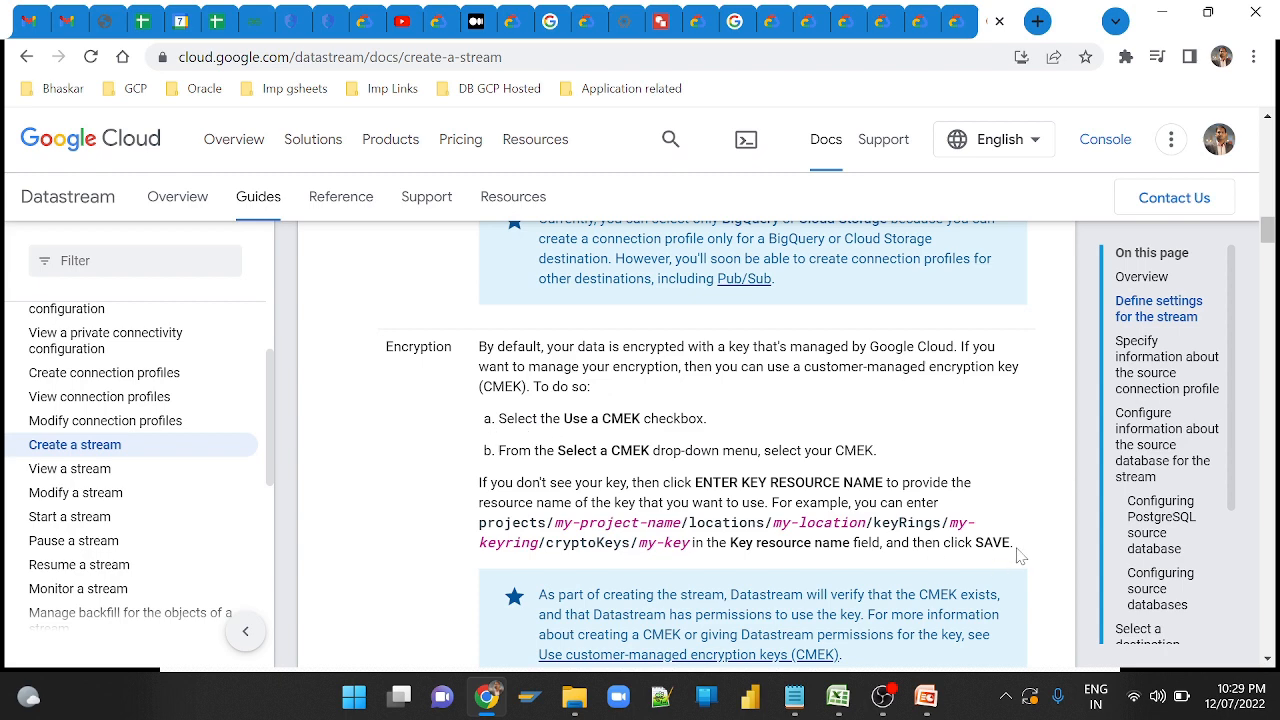
scroll(1018, 555, down, 3)
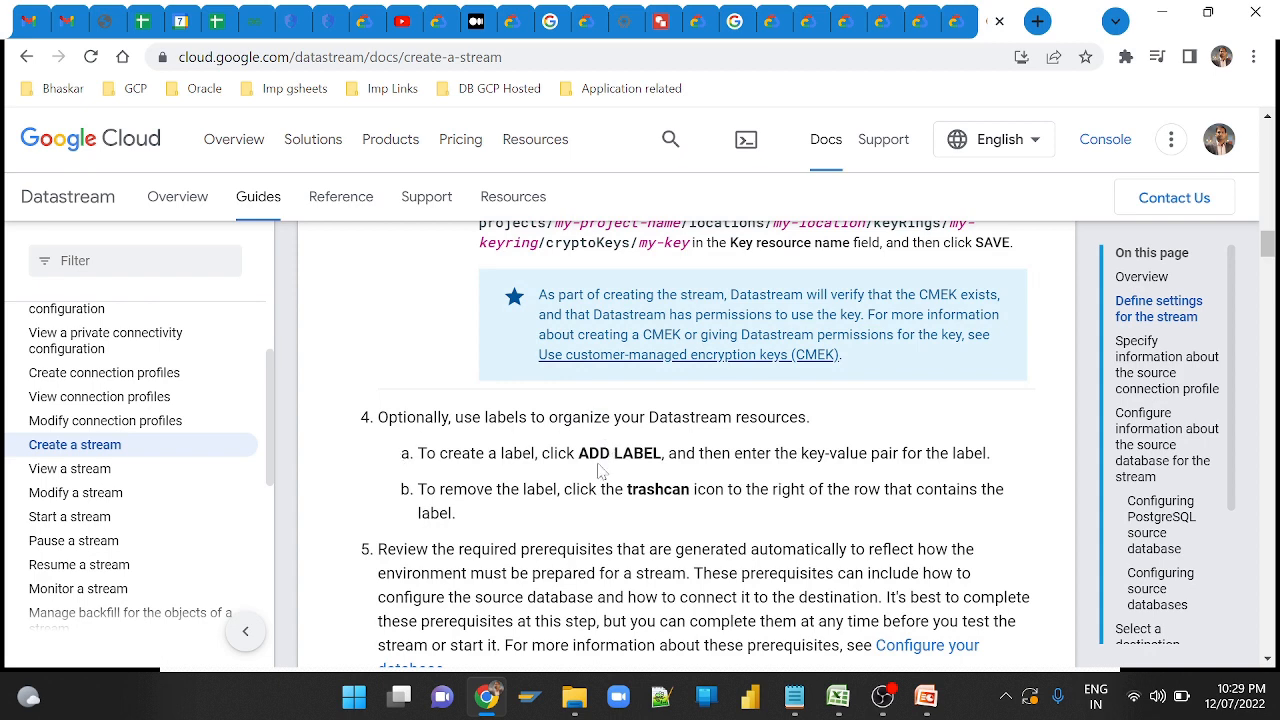
scroll(686, 444, down, 1)
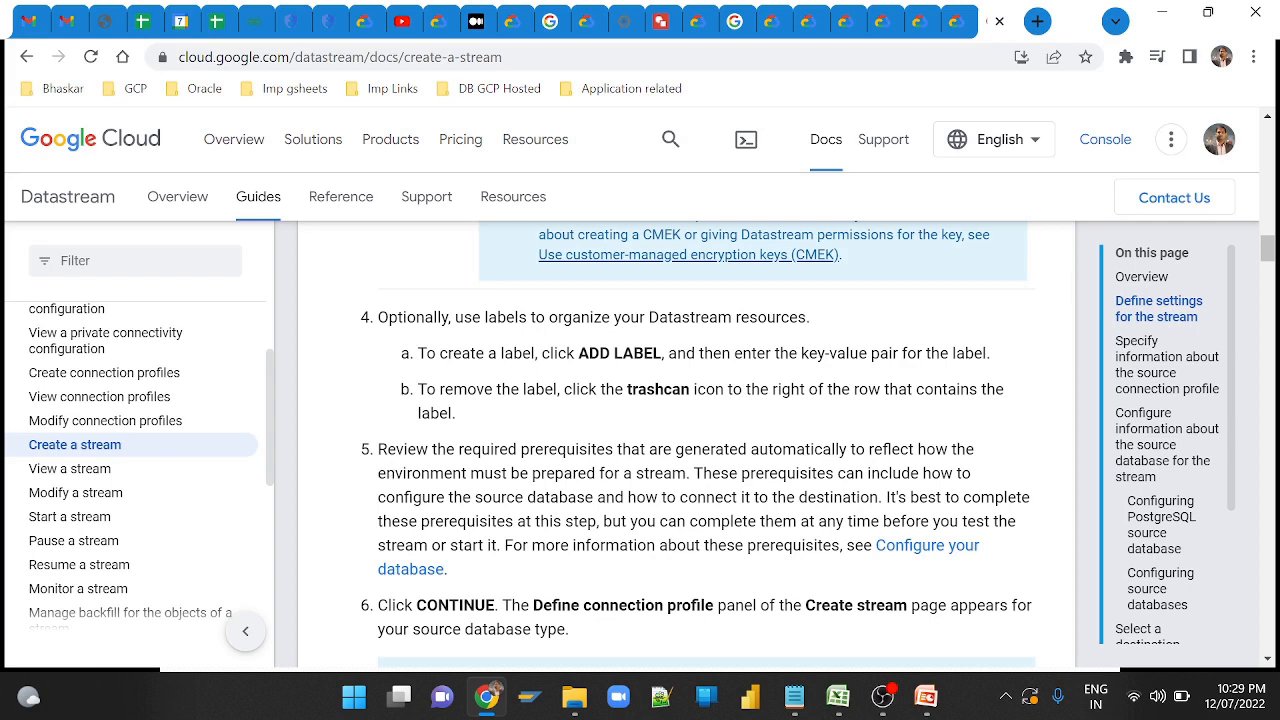
scroll(555, 470, down, 2)
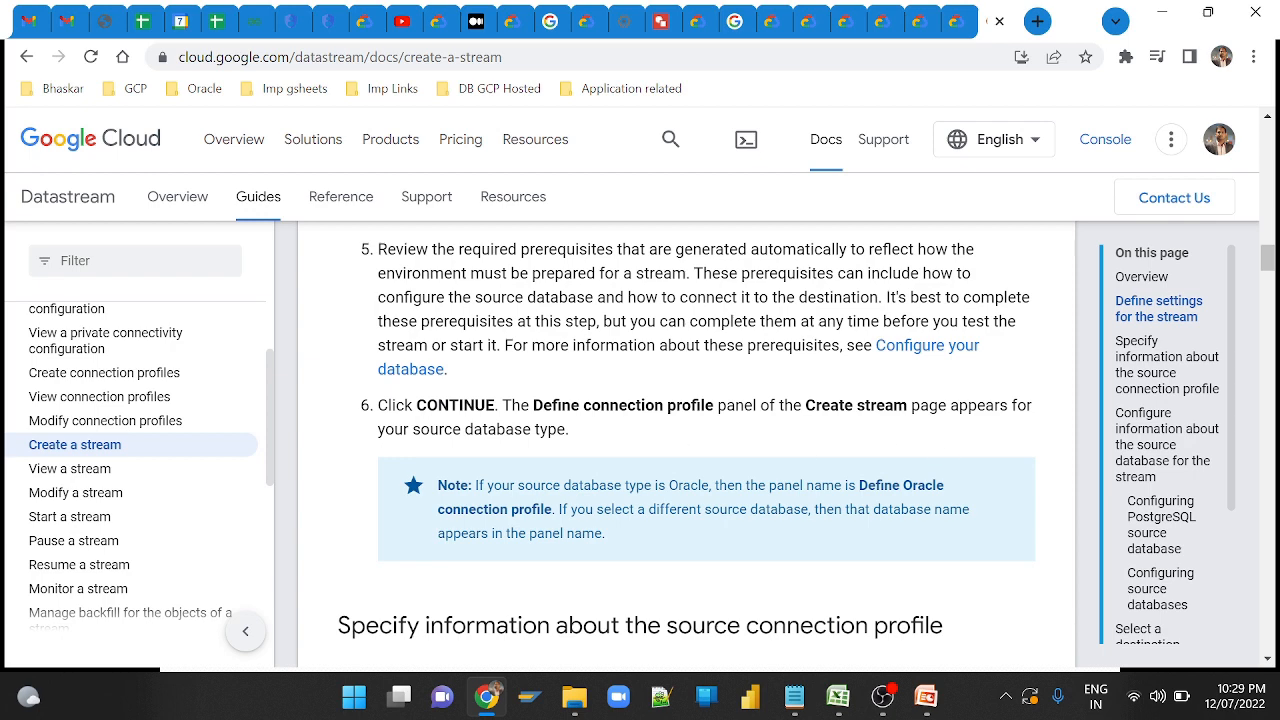
Review how to select or create the source connection profile and run its connectivity test.
scroll(665, 438, down, 2)
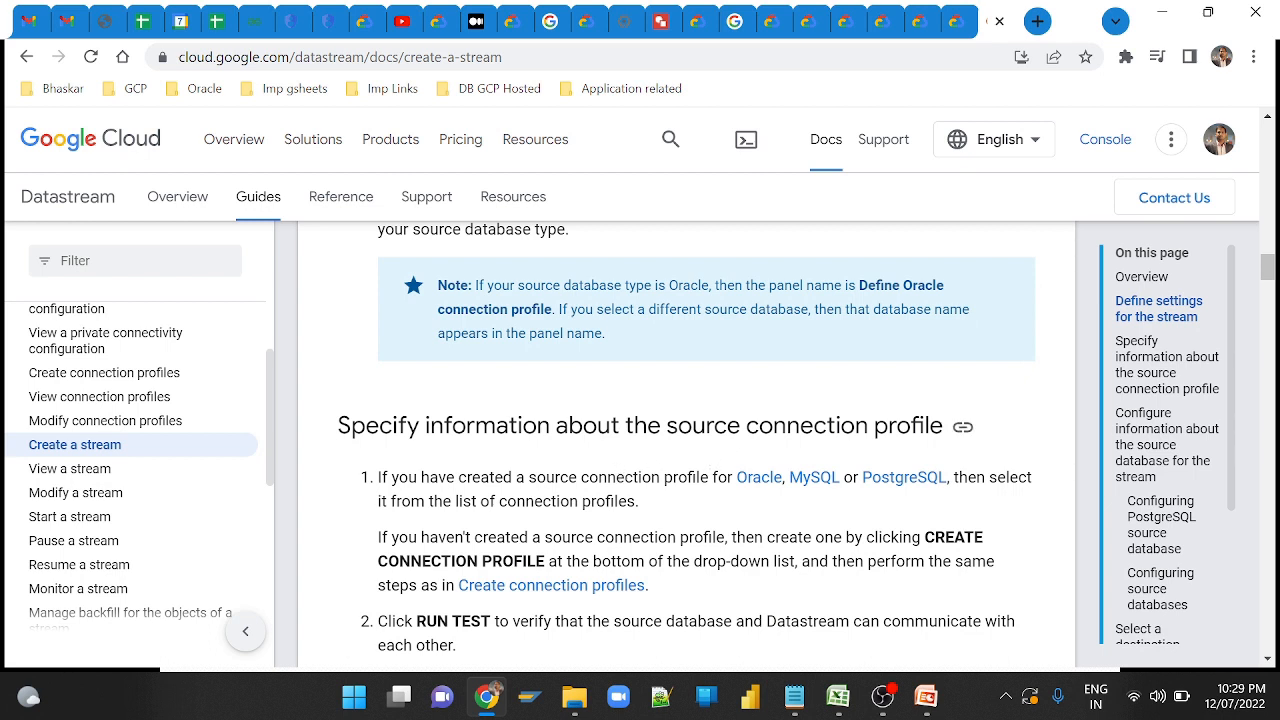
scroll(636, 476, down, 3)
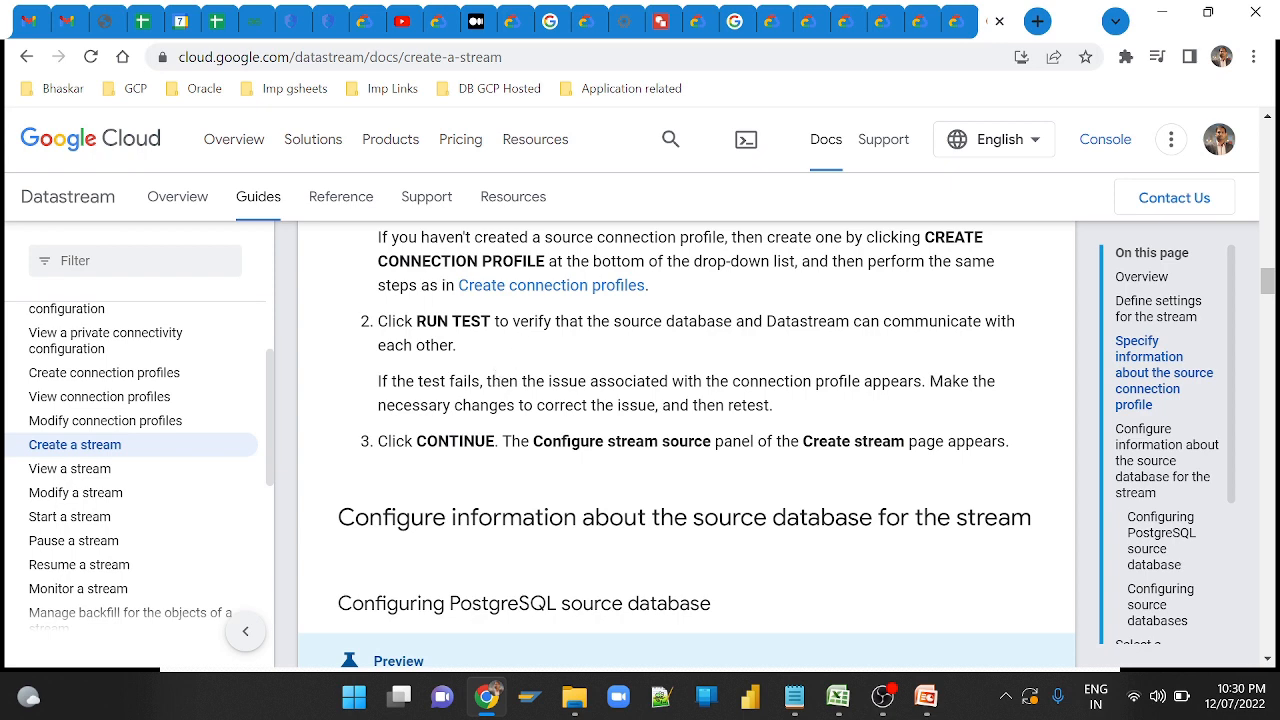
scroll(571, 391, down, 2)
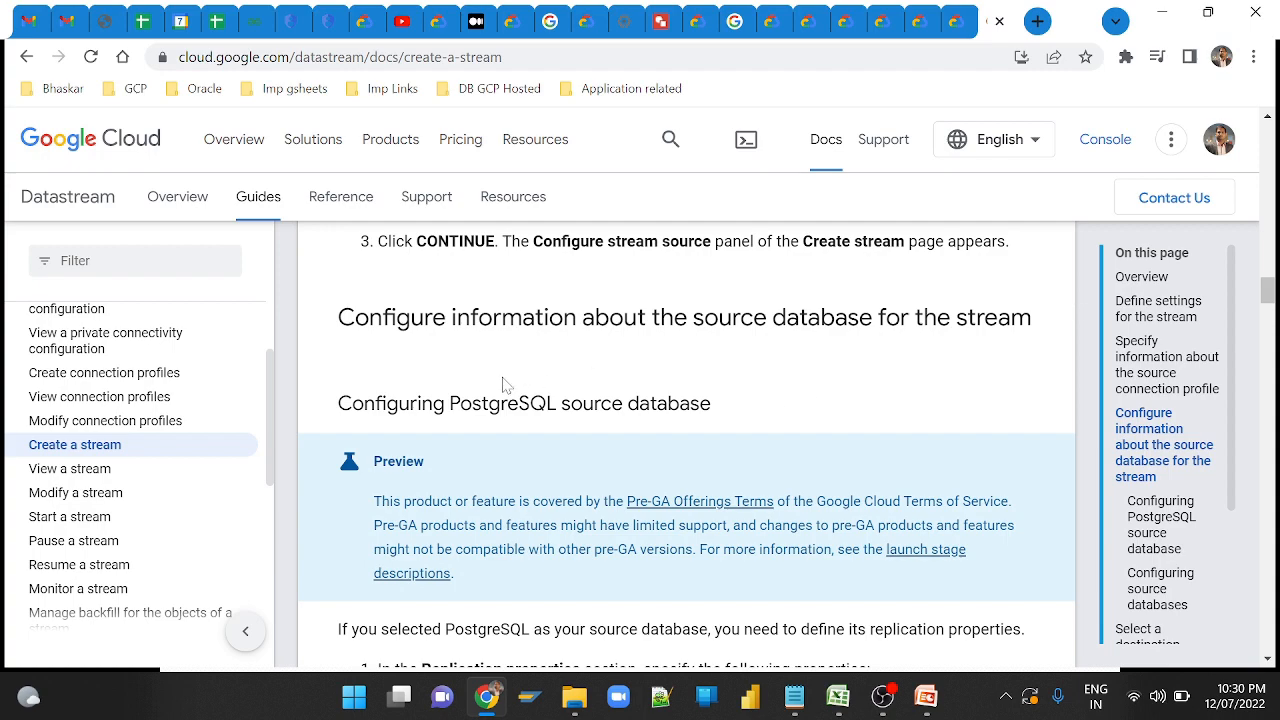
Skim the source database configuration, covering PostgreSQL replication properties, objects to include or exclude, and backfill mode for historical data.
scroll(540, 430, down, 4)
scroll(538, 444, down, 5)
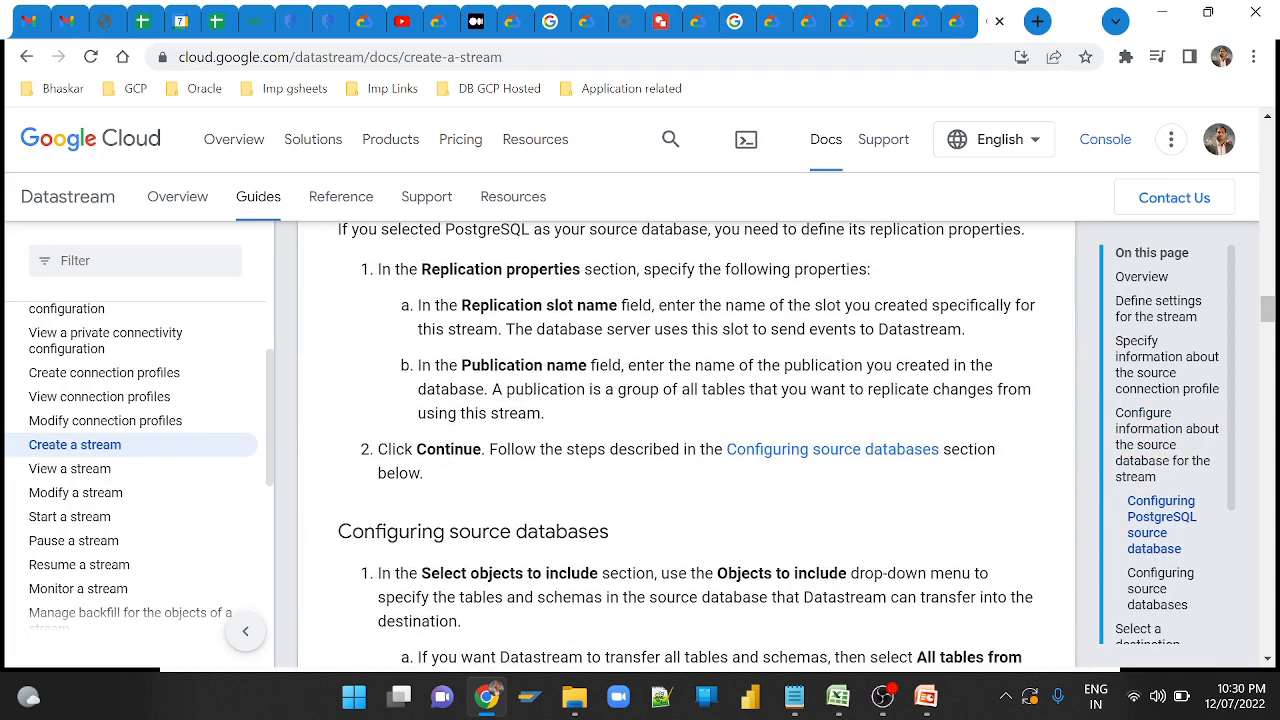
scroll(500, 480, down, 4)
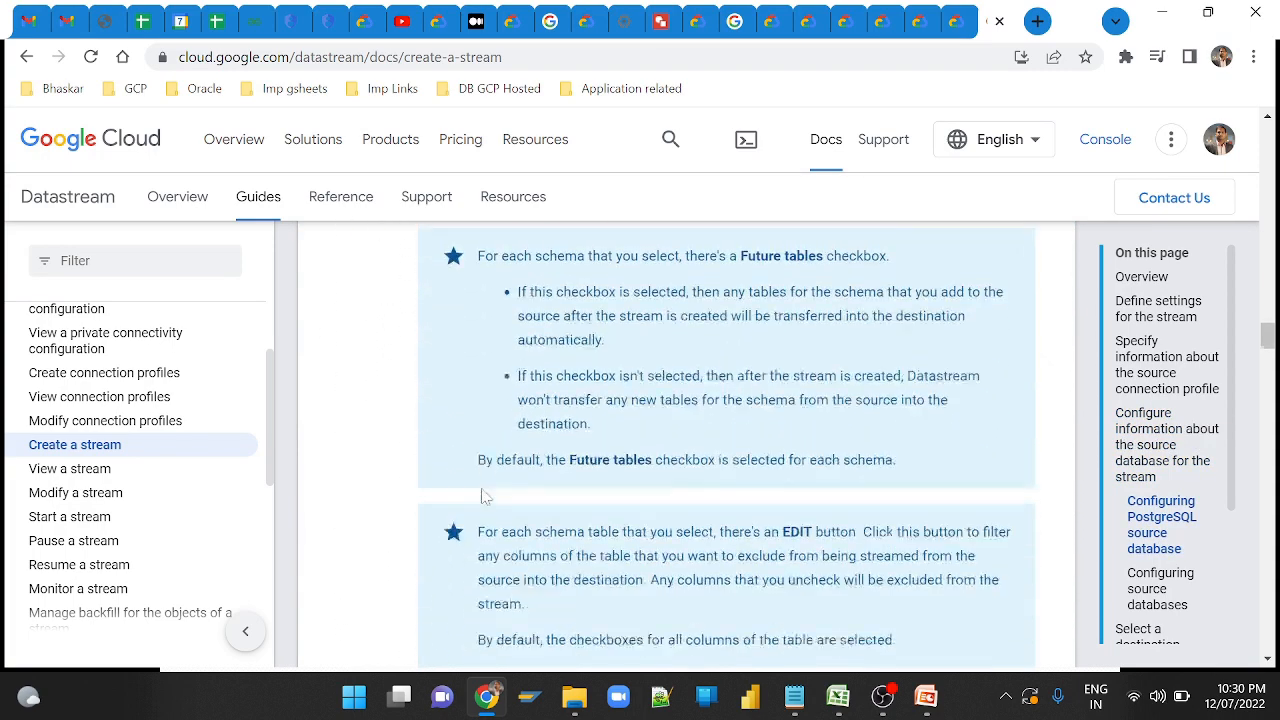
scroll(489, 480, down, 5)
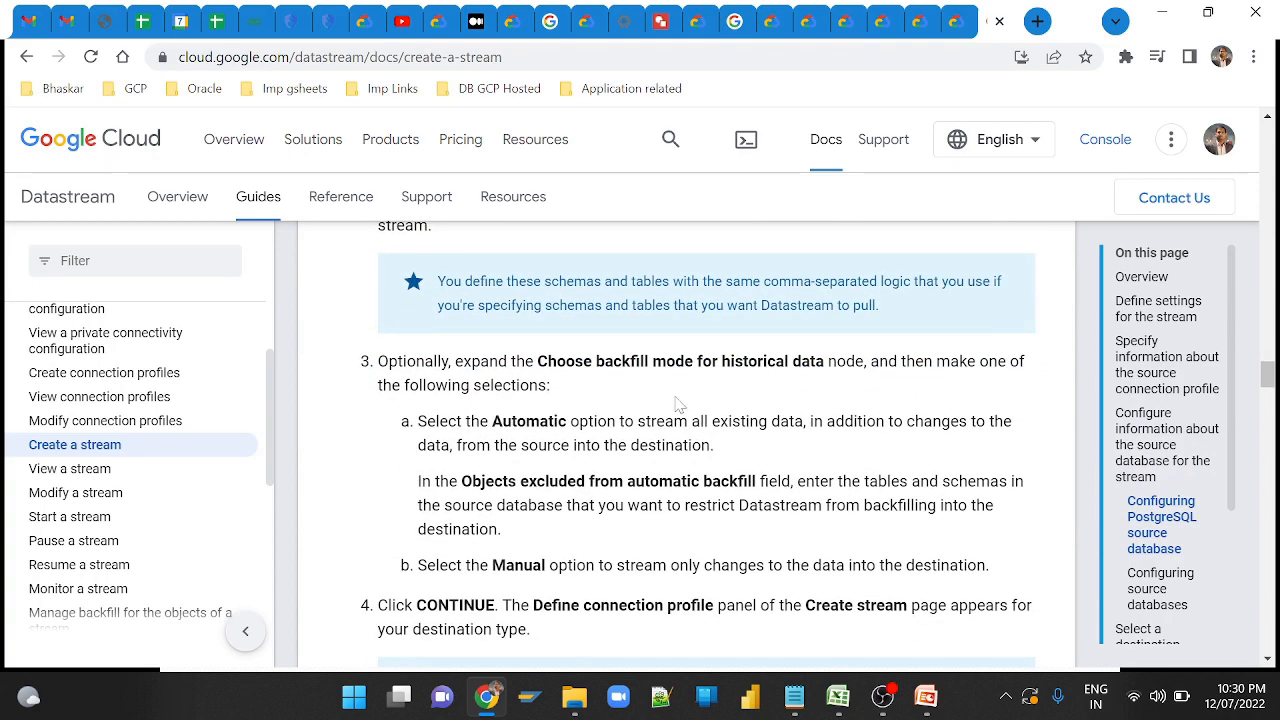
Review selecting a destination connection profile and configuring the BigQuery or Cloud Storage destination, including data staleness limit and output format.
scroll(676, 402, down, 4)
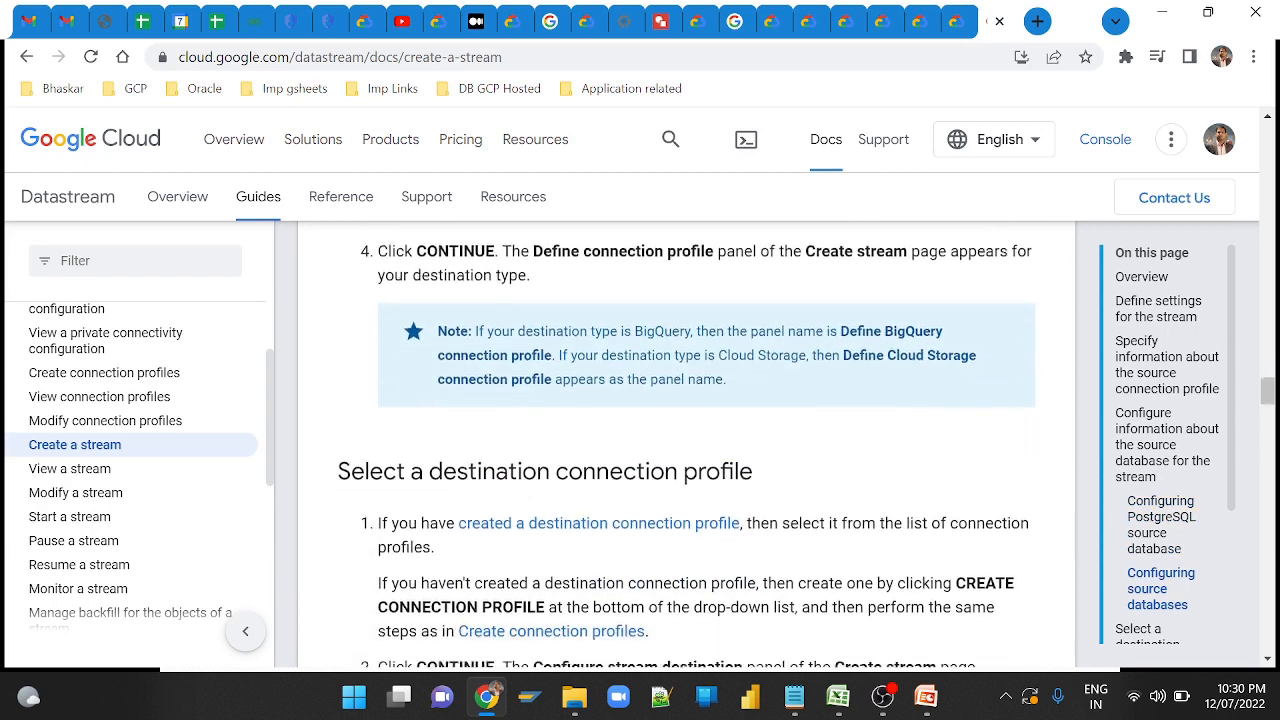
scroll(418, 419, down, 1)
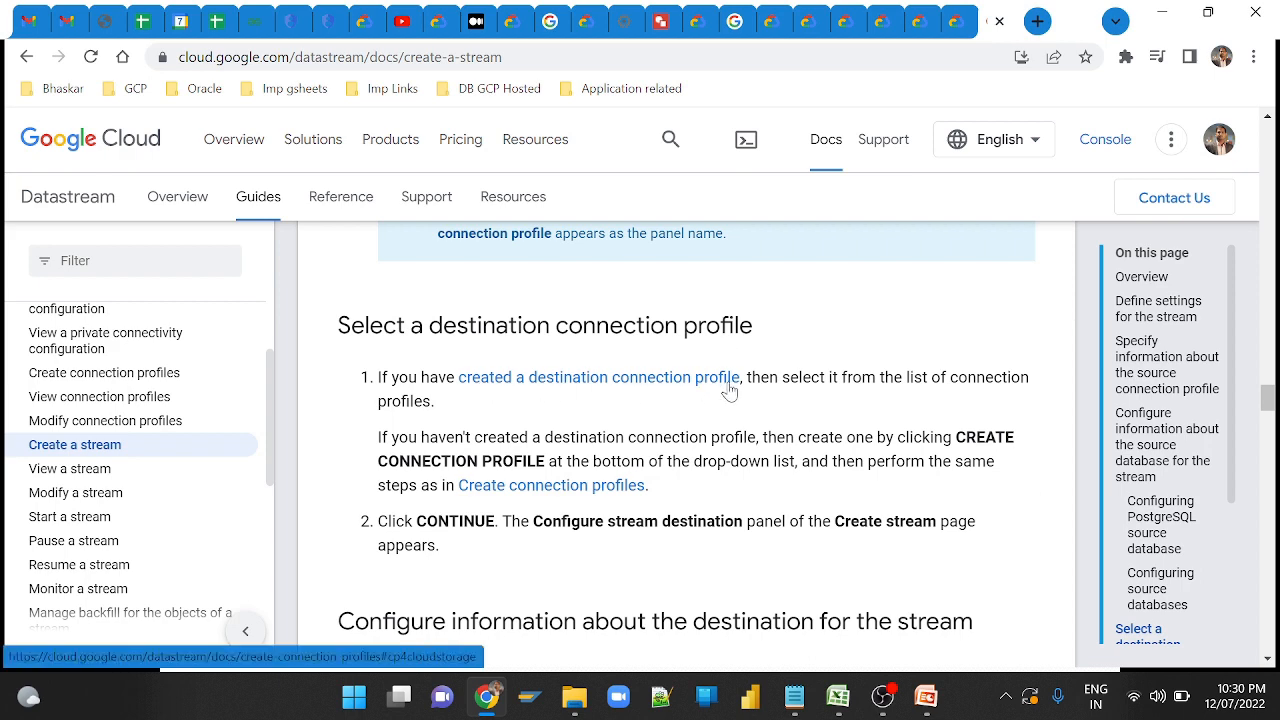
scroll(545, 480, down, 2)
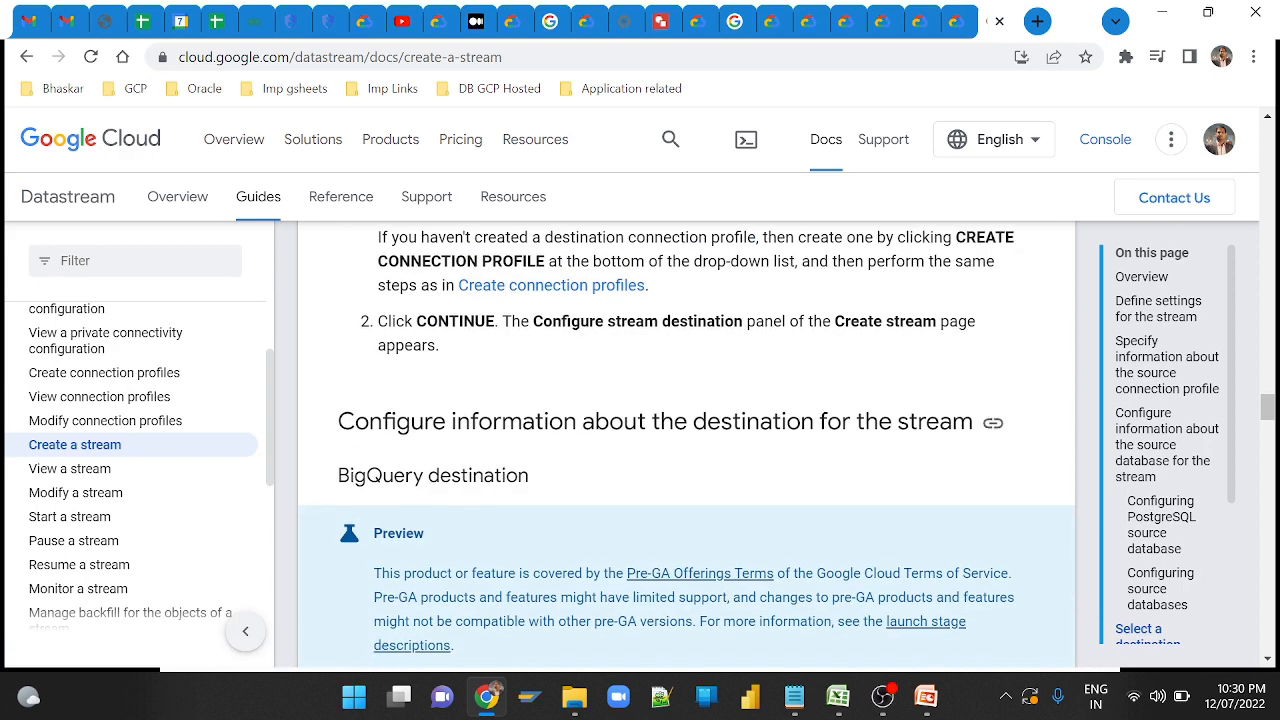
scroll(642, 478, down, 2)
scroll(642, 478, down, 1)
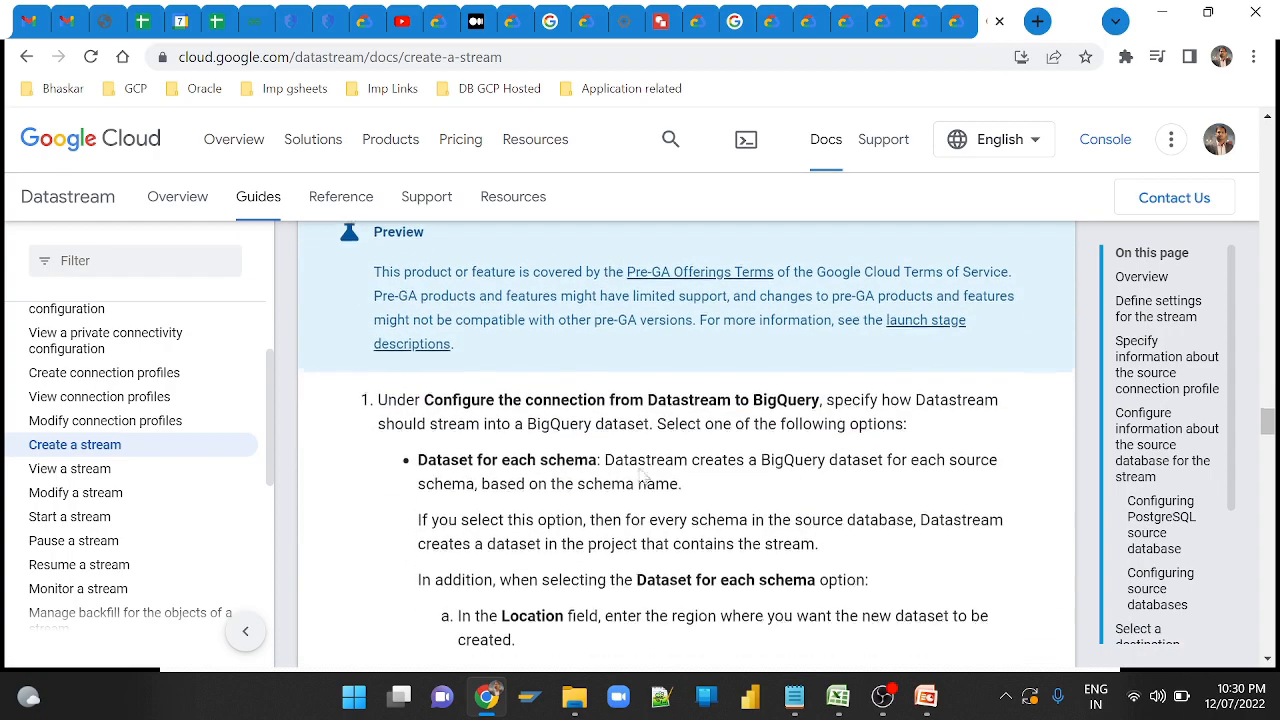
scroll(641, 477, down, 8)
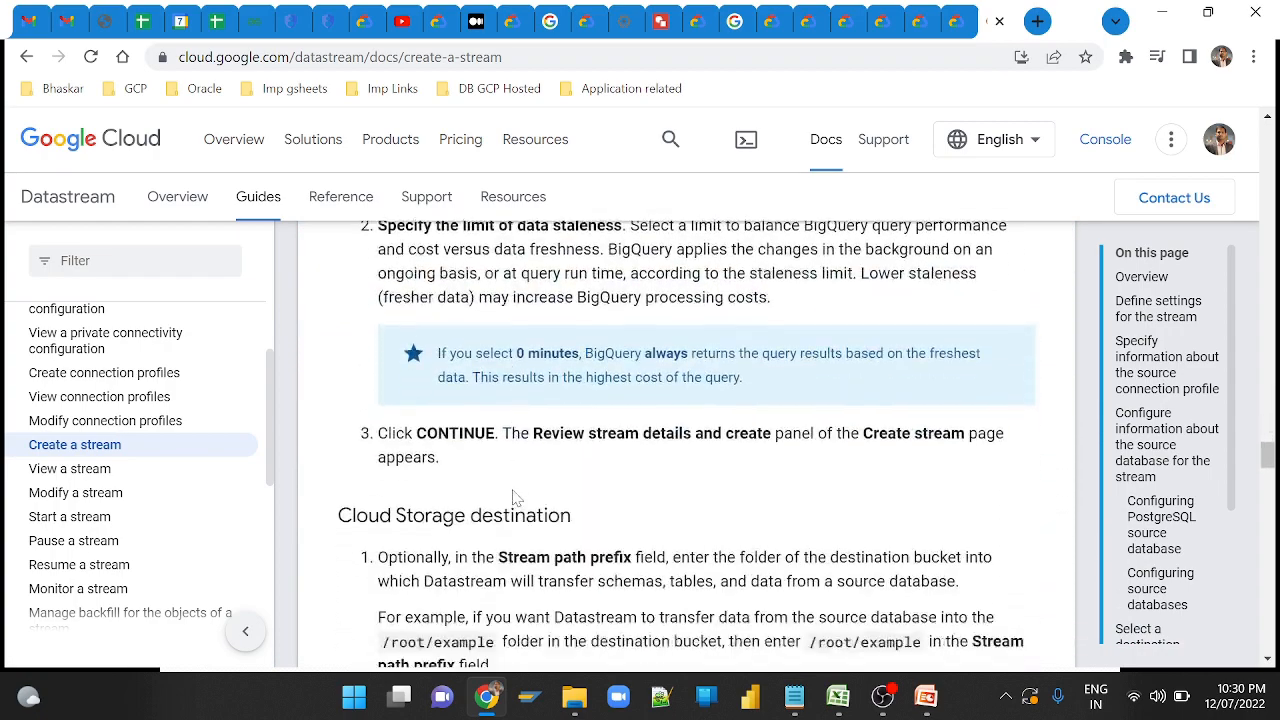
scroll(513, 497, down, 2)
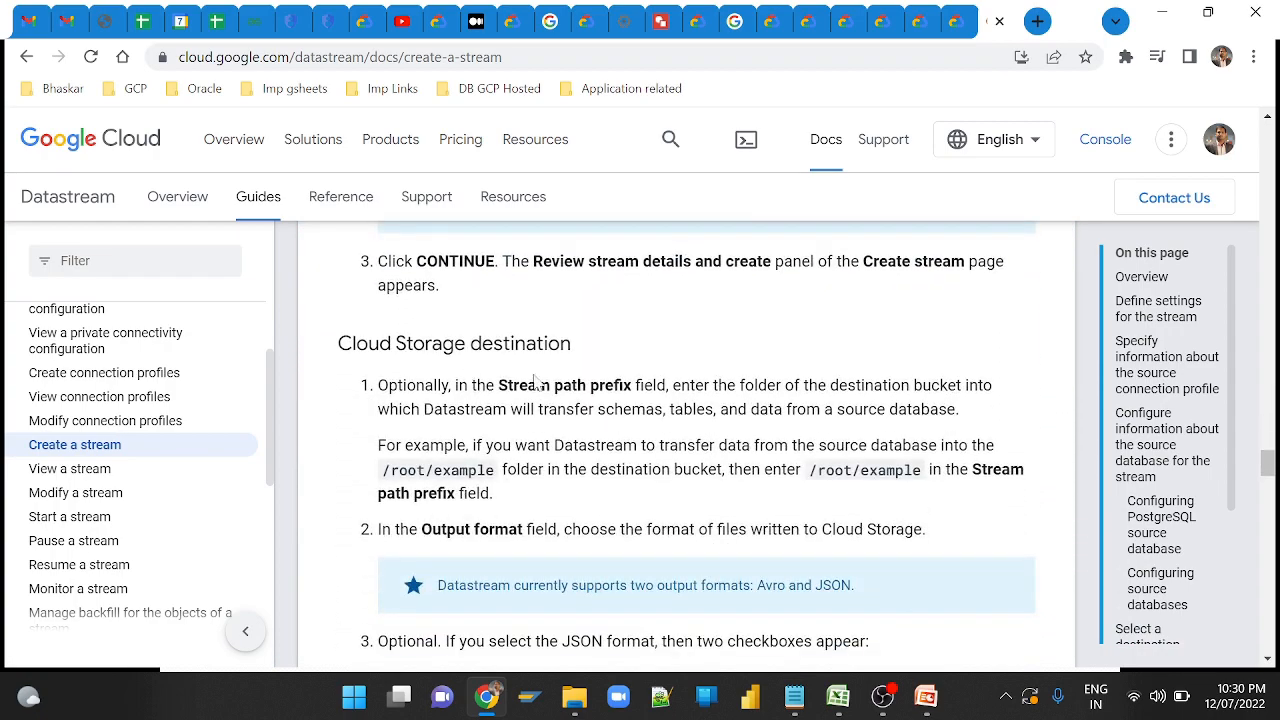
scroll(449, 372, down, 3)
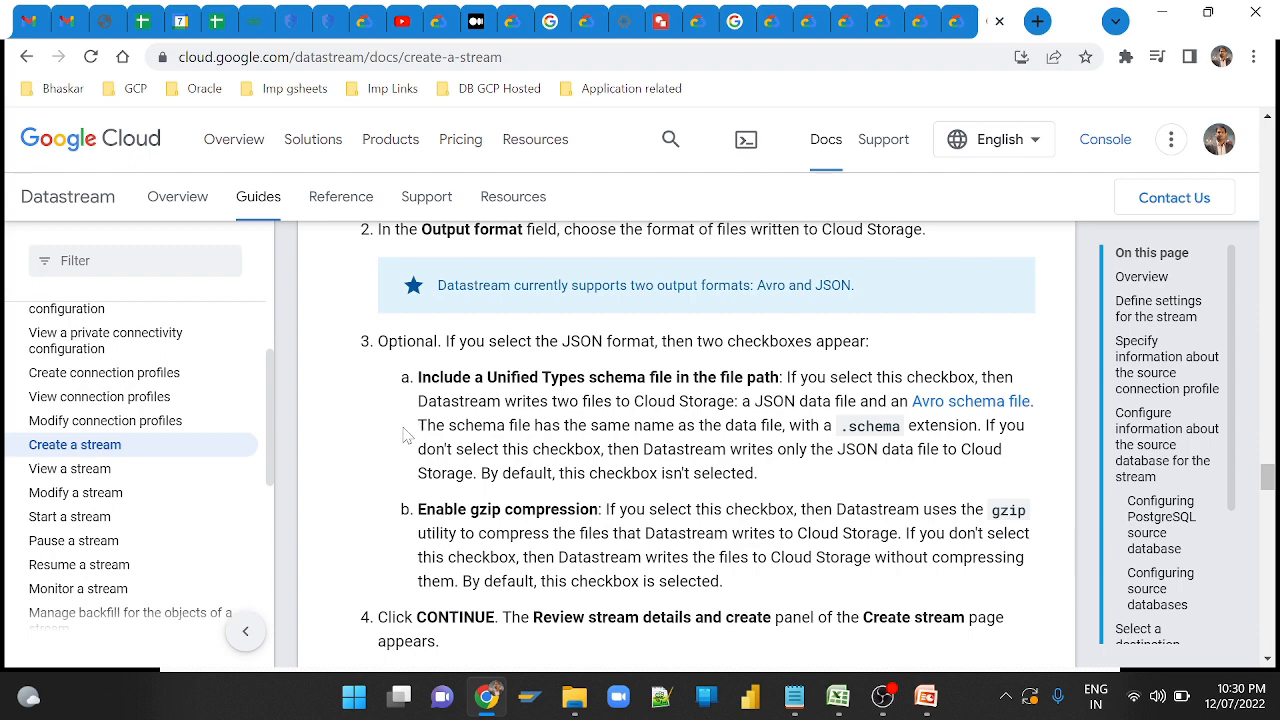
Examine the final stream creation instructions, including the validation checks per source database and how to handle checks that don't pass.
scroll(408, 436, down, 4)
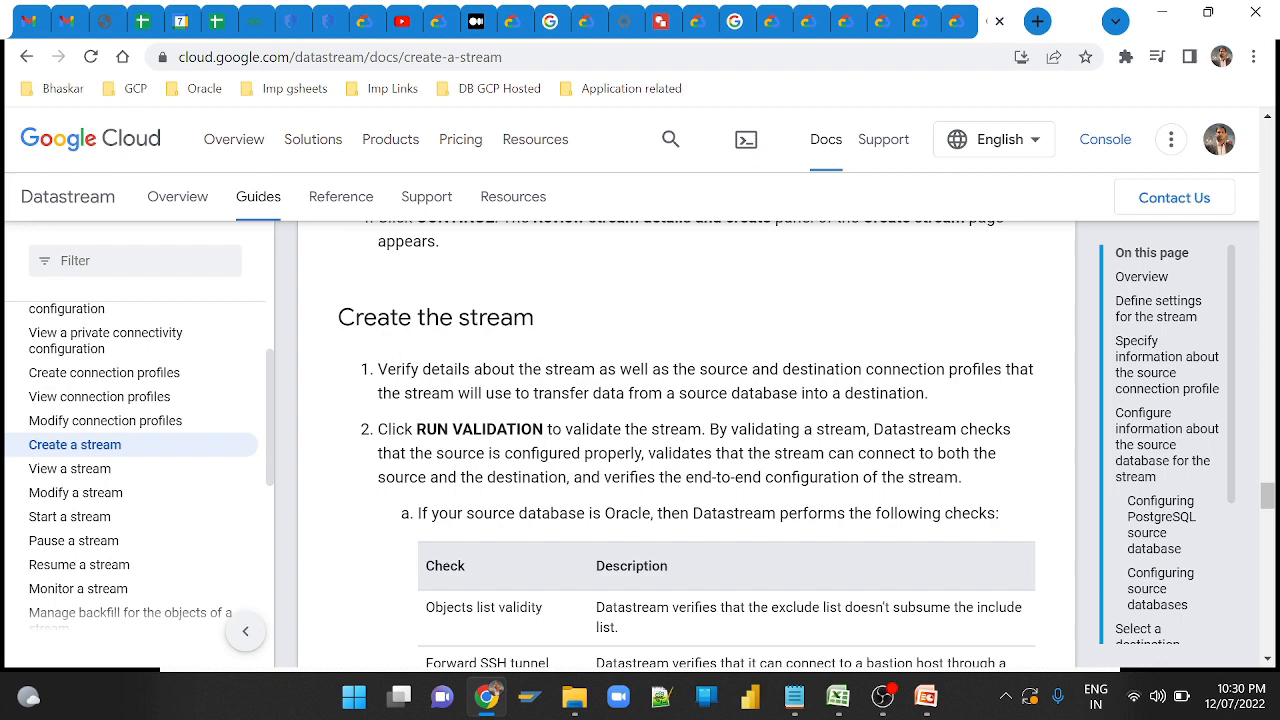
scroll(686, 444, down, 5)
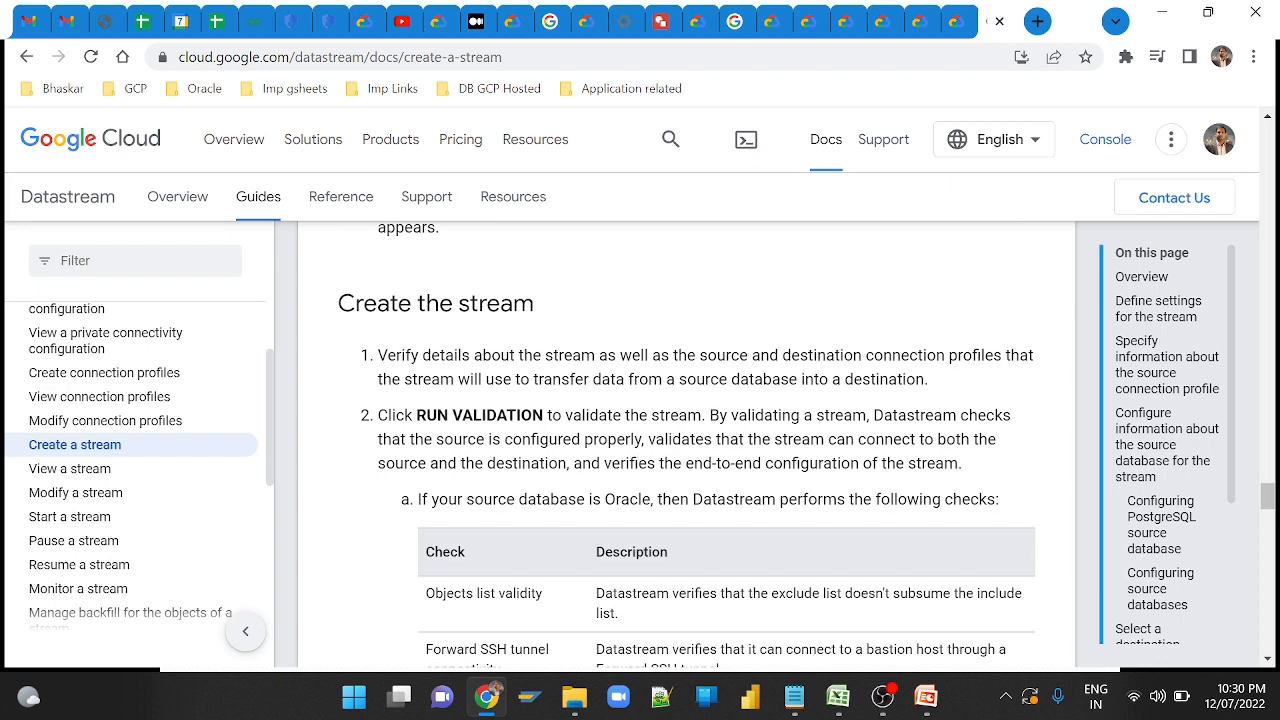
scroll(601, 516, down, 8)
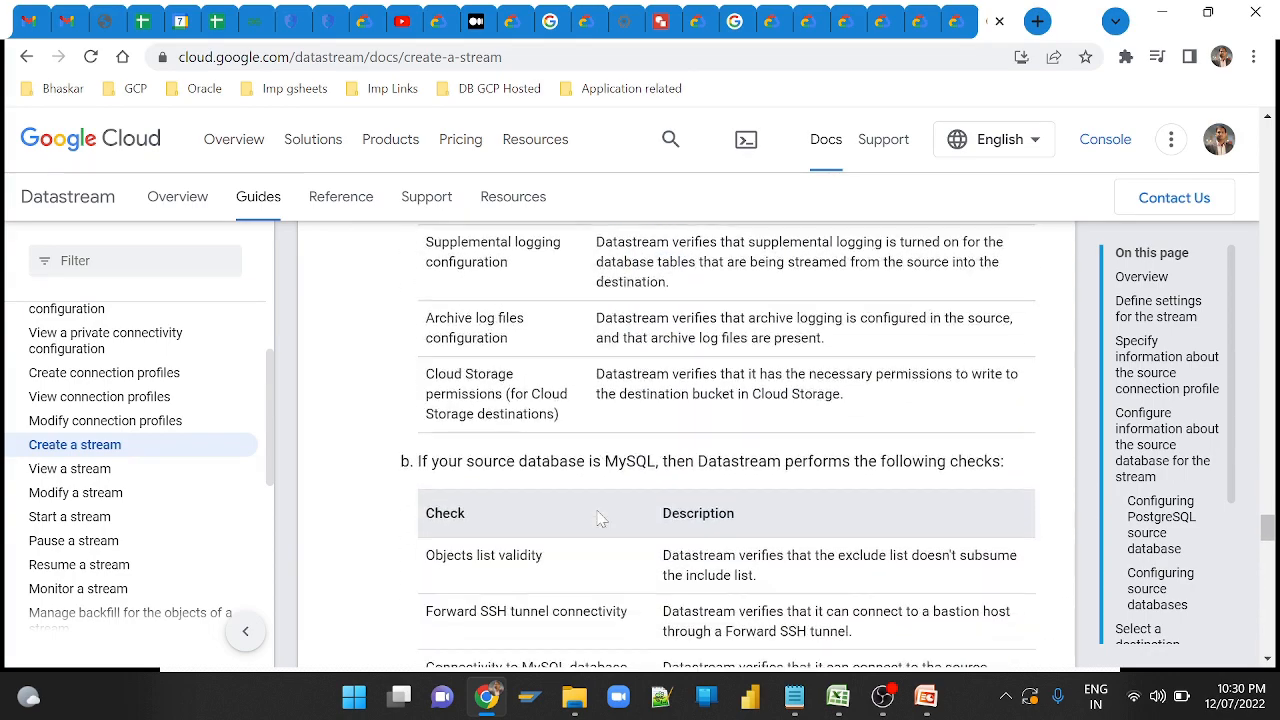
scroll(600, 518, down, 4)
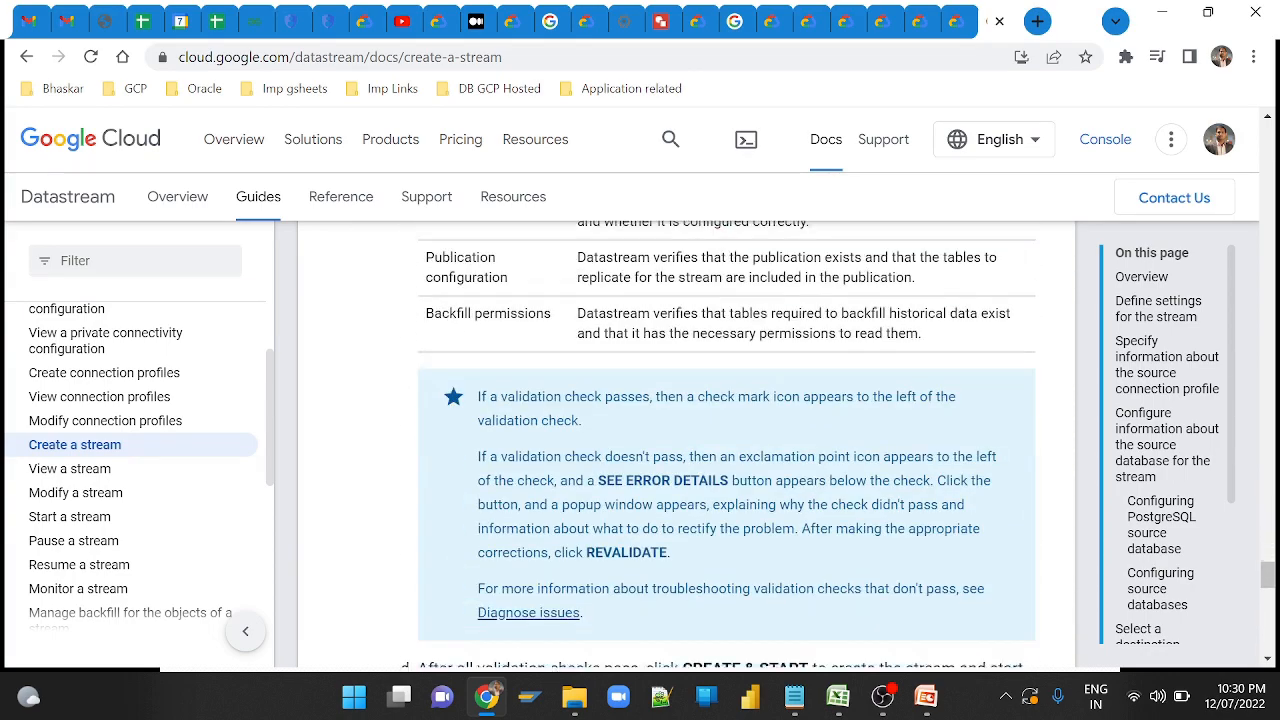
scroll(600, 518, down, 3)
scroll(600, 518, down, 1)
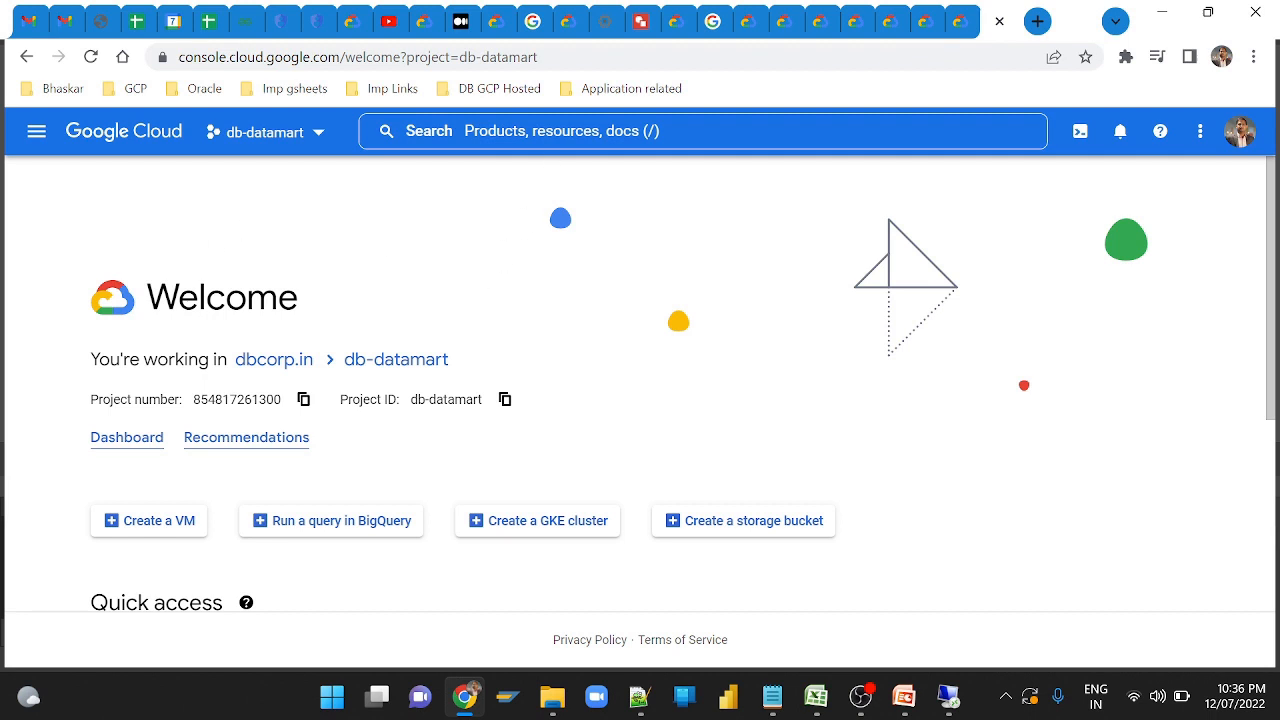
Search the console for Datastream and open its streams page.
key(slash)
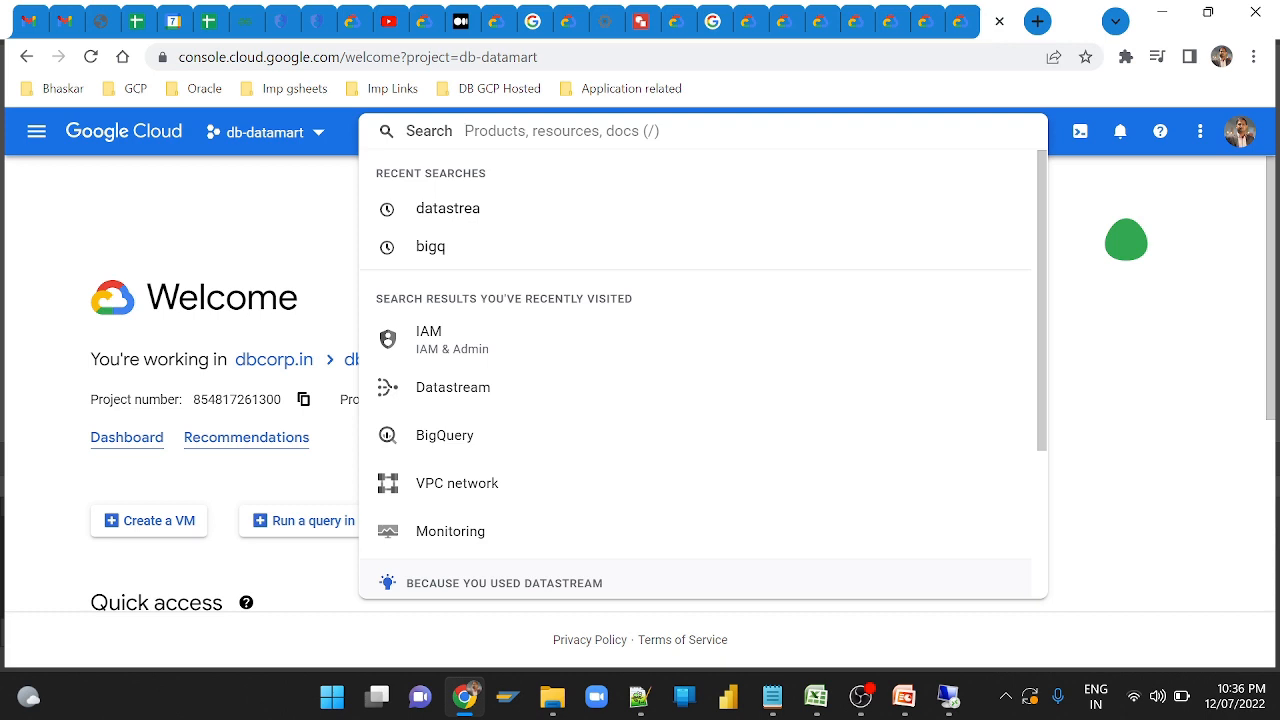
text(data)
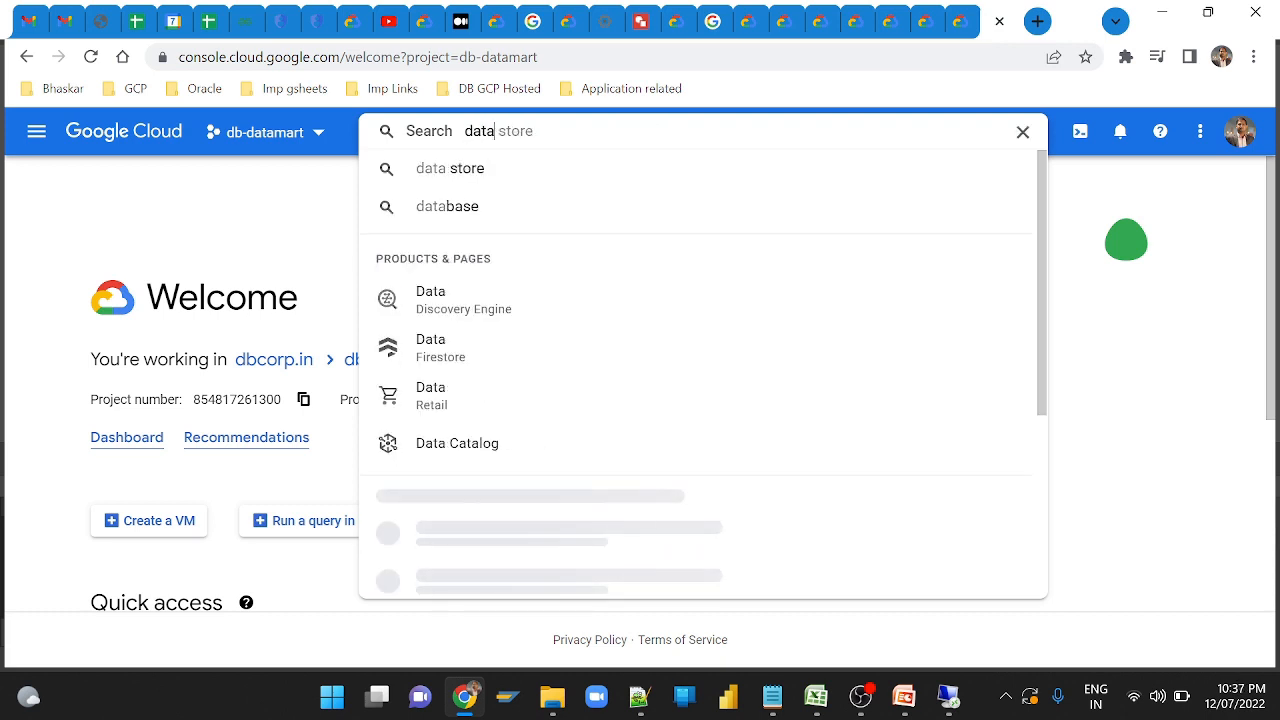
text(stre)
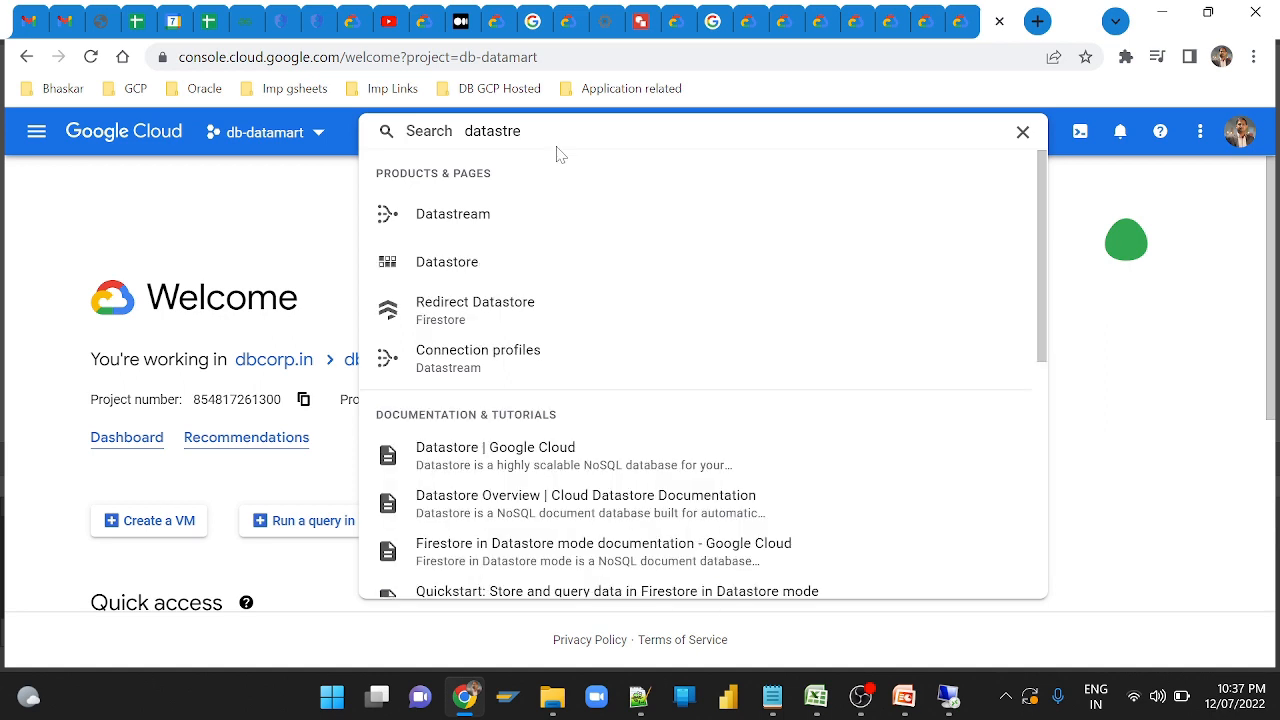
click(433, 220)
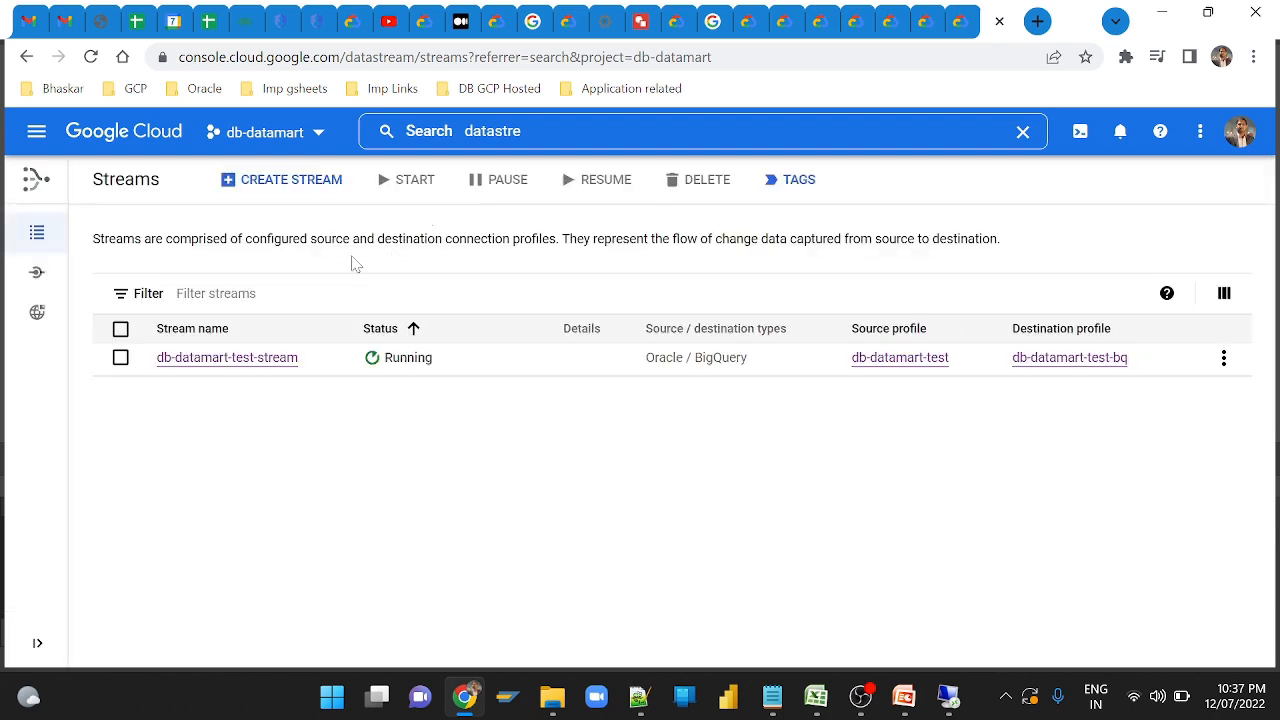
Open Datastream's connection profiles list and copy the host IP address of the existing Oracle profile.
mouse_move(33, 238)
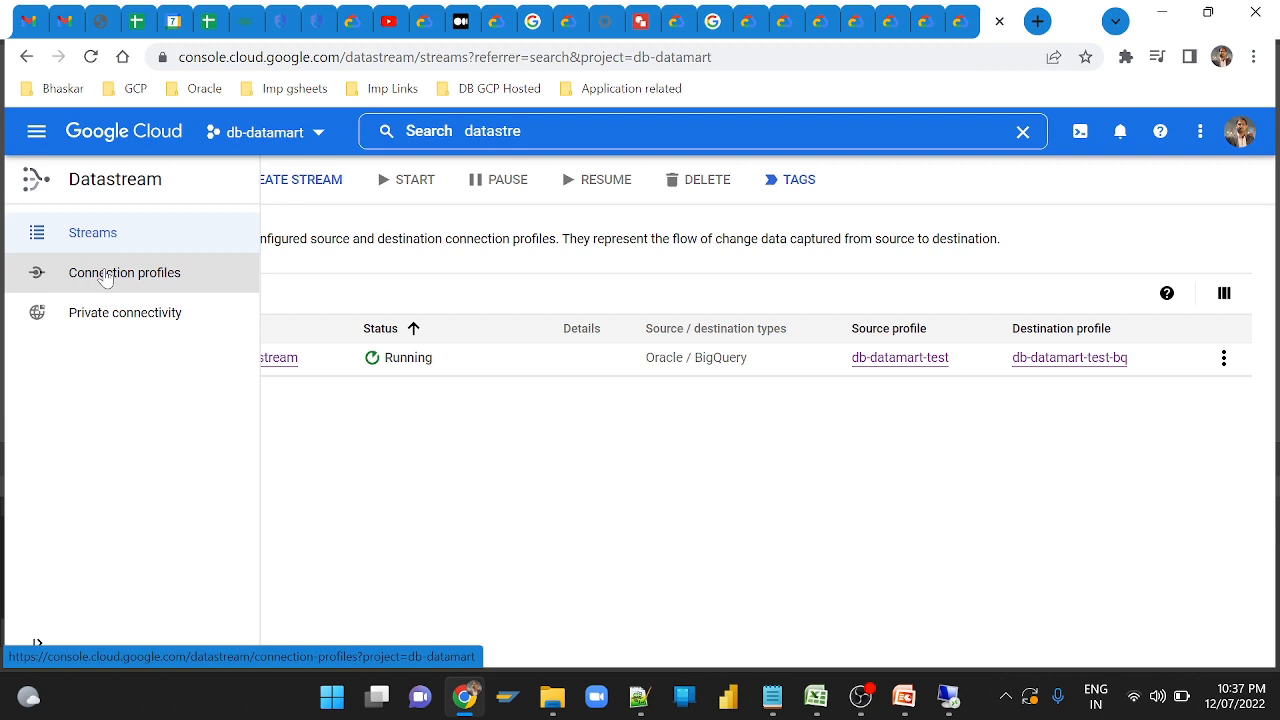
click(107, 274)
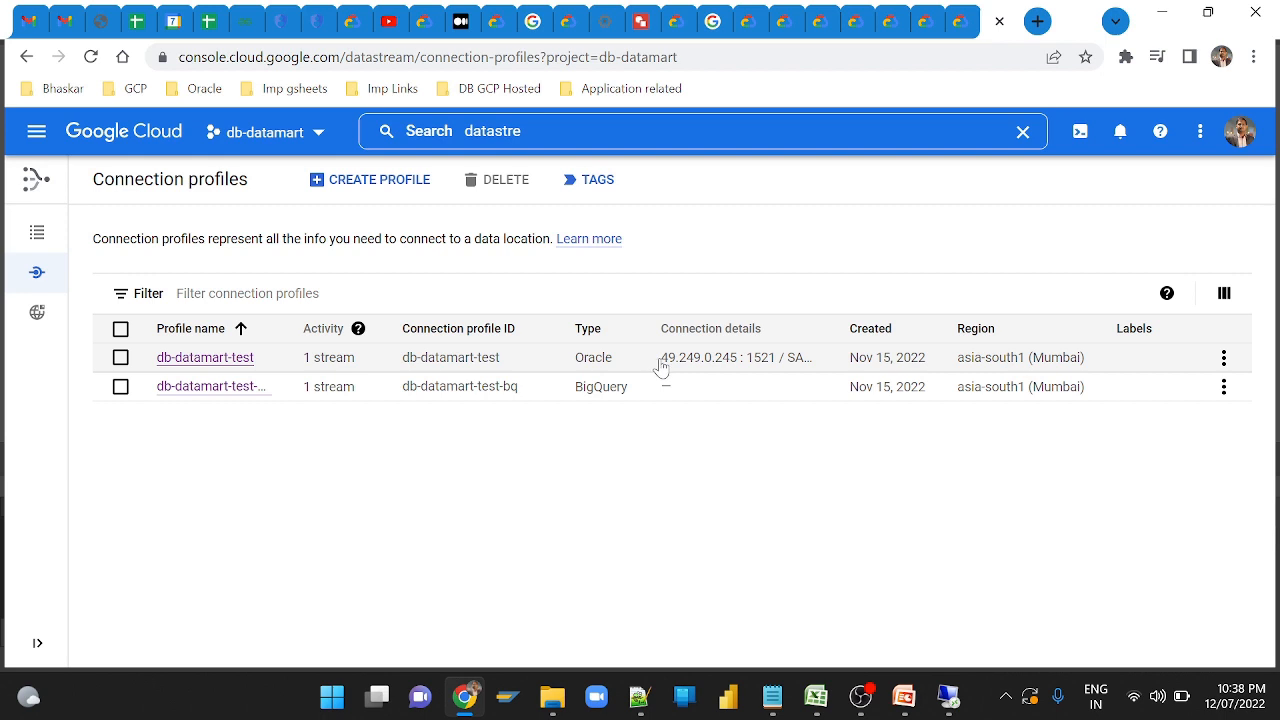
drag(660, 364, 737, 368)
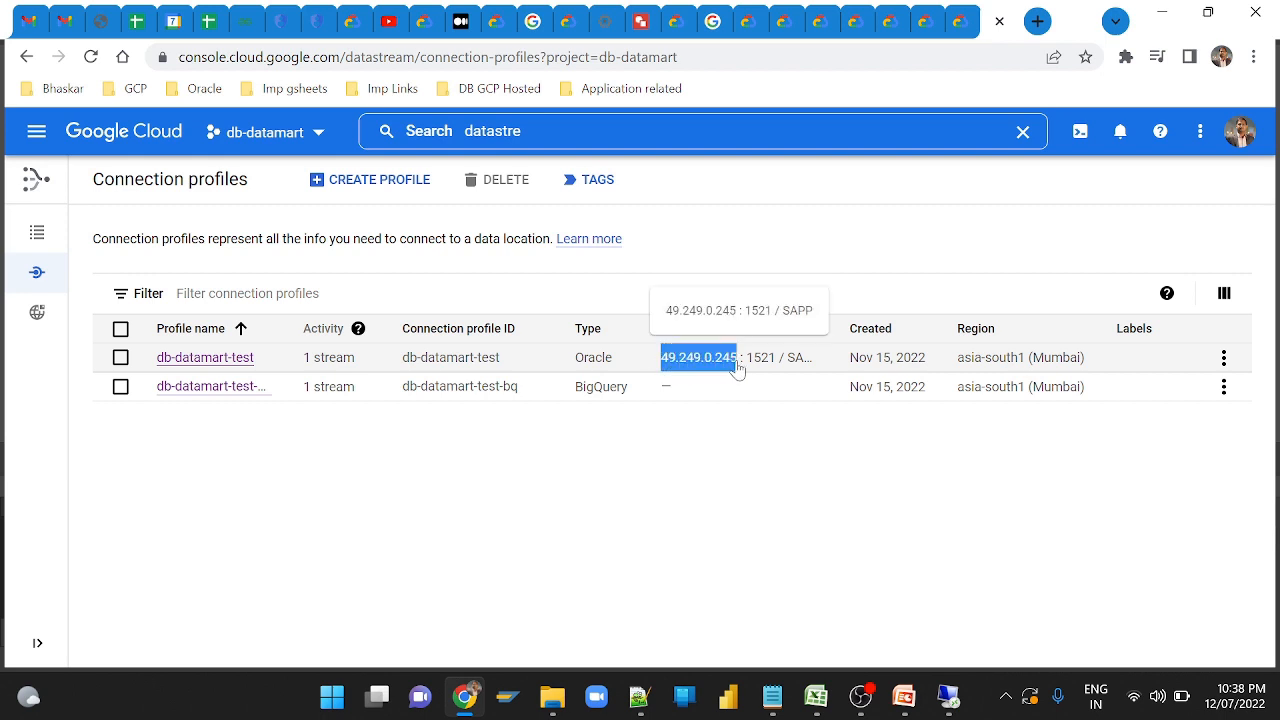
key(ctrl+c)
click(750, 446)
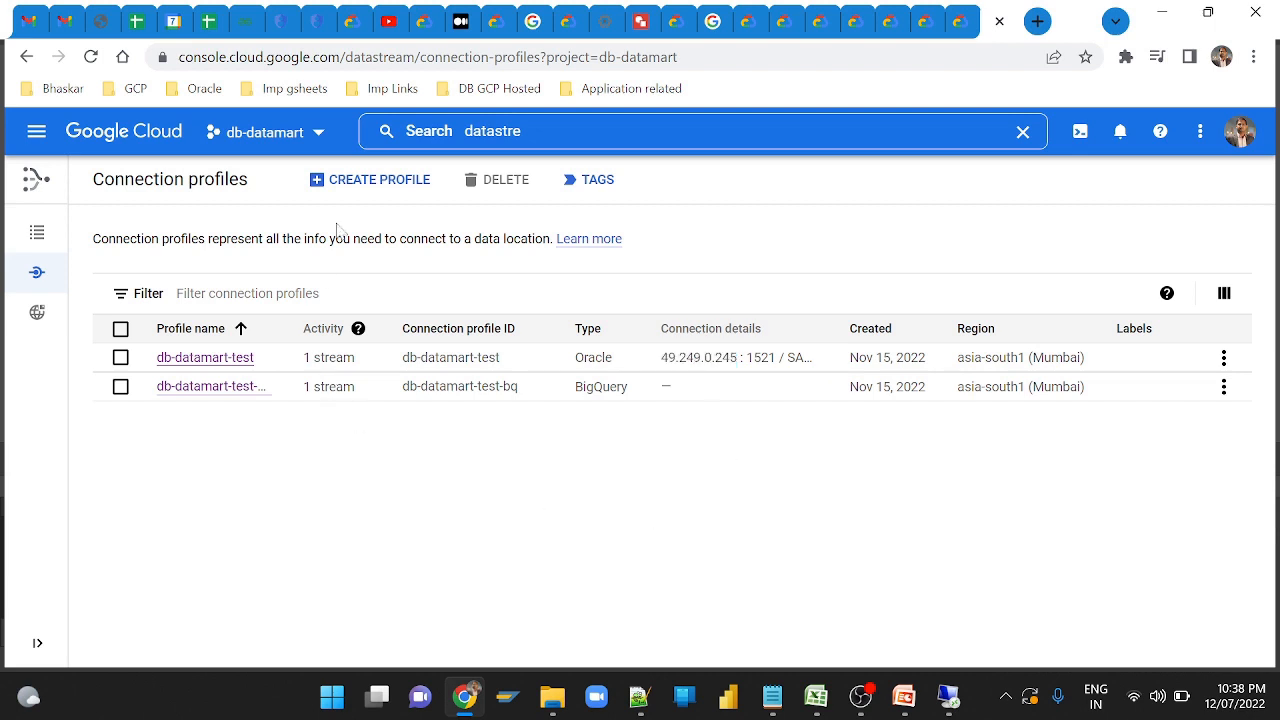
Start a new Oracle connection profile and name it oracle-conn.
click(360, 186)
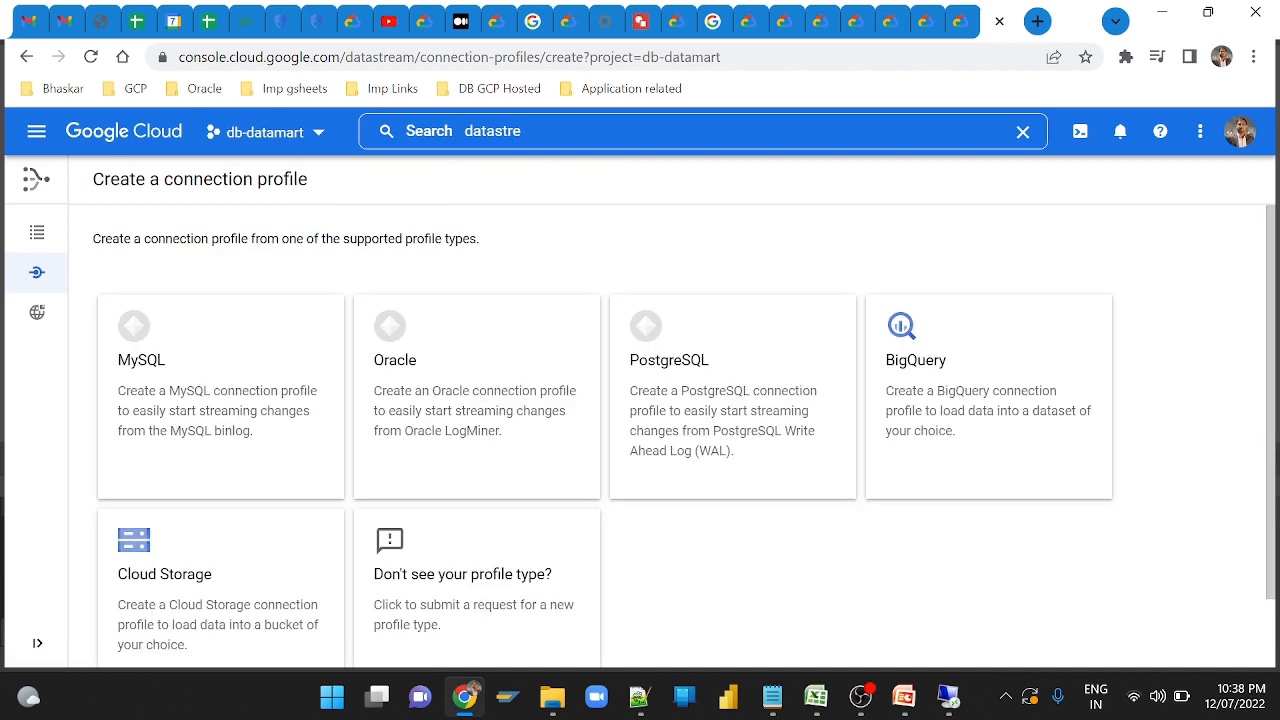
click(438, 362)
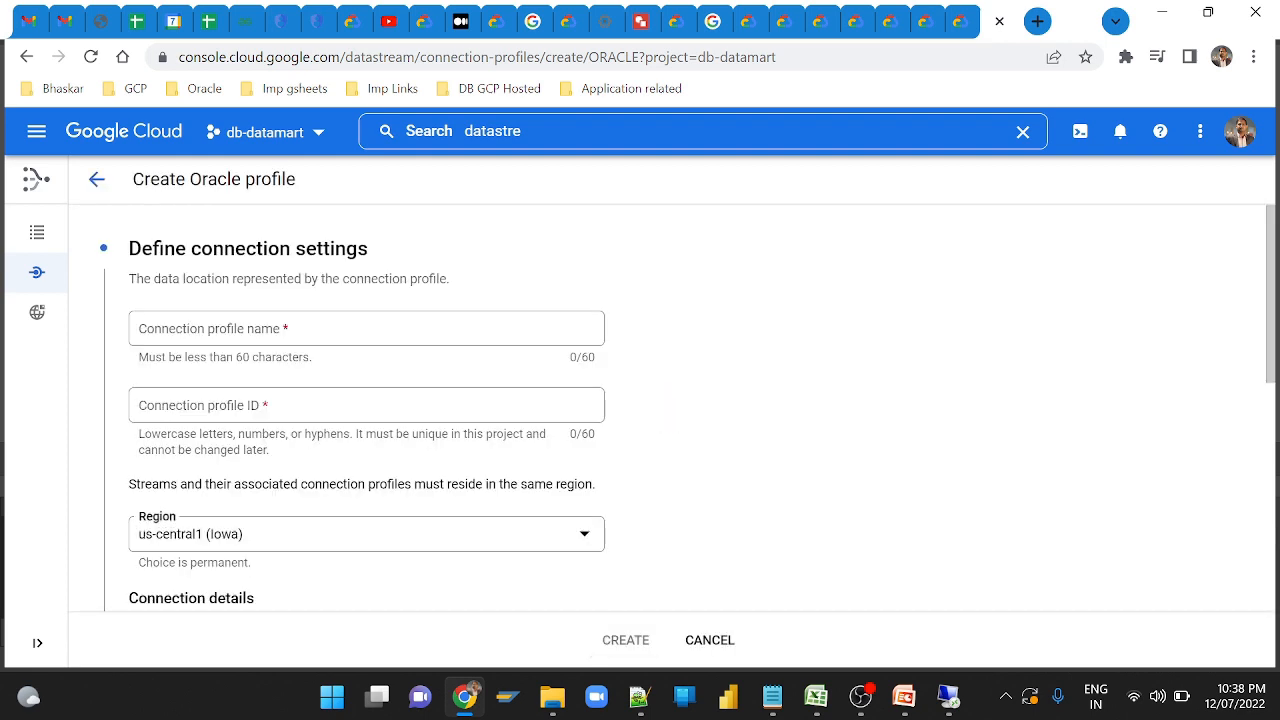
click(381, 340)
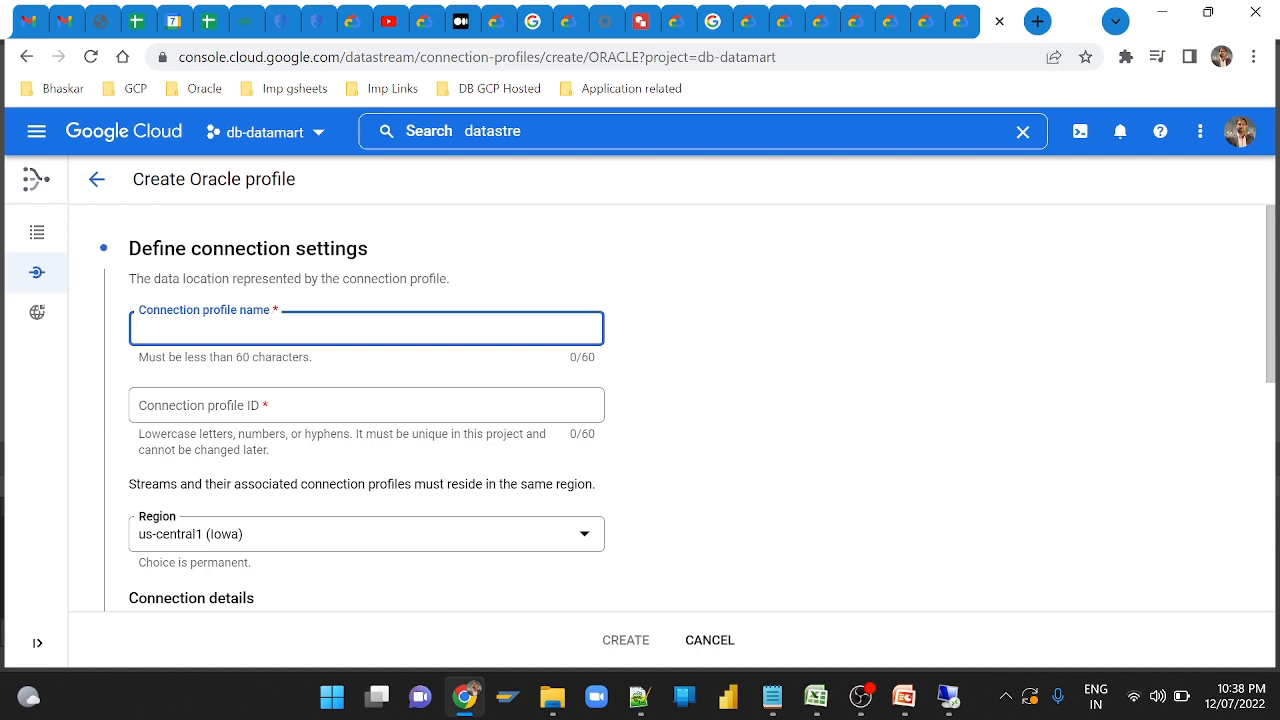
text(oracle)
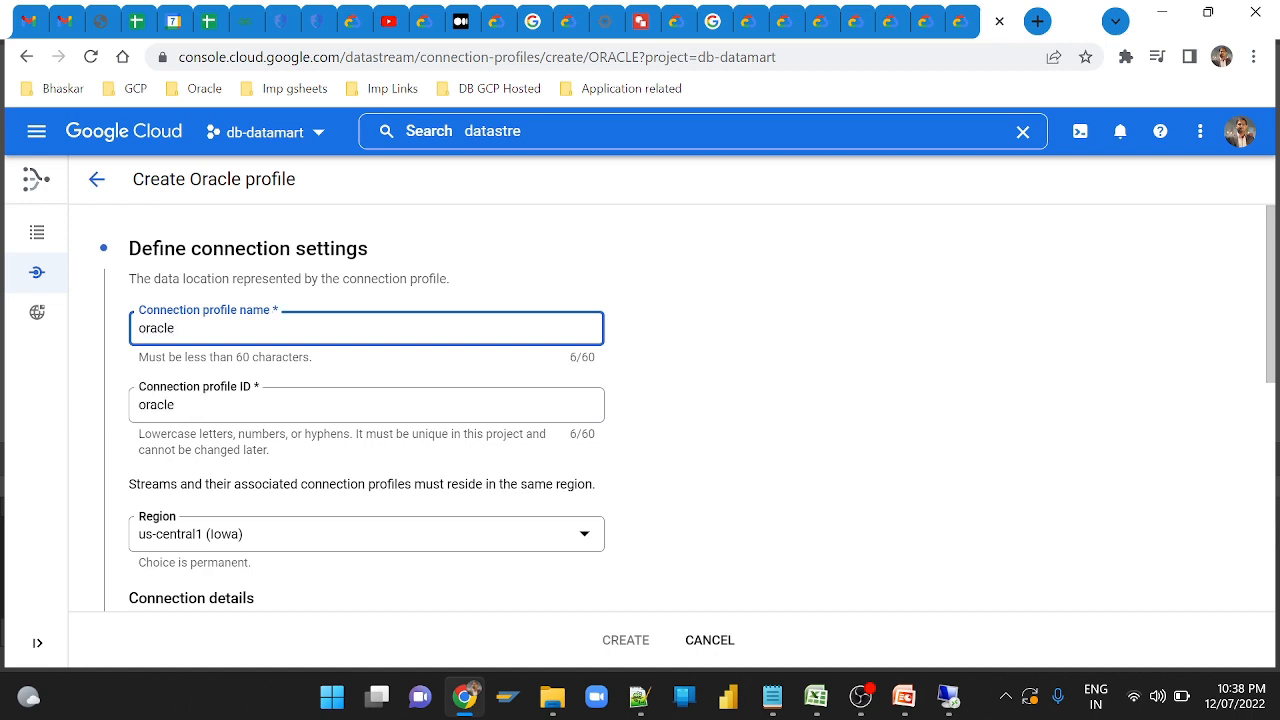
text(-conn)
key(Tab)
Set the Oracle profile's region to asia-south1 (Mumbai).
key(Tab)
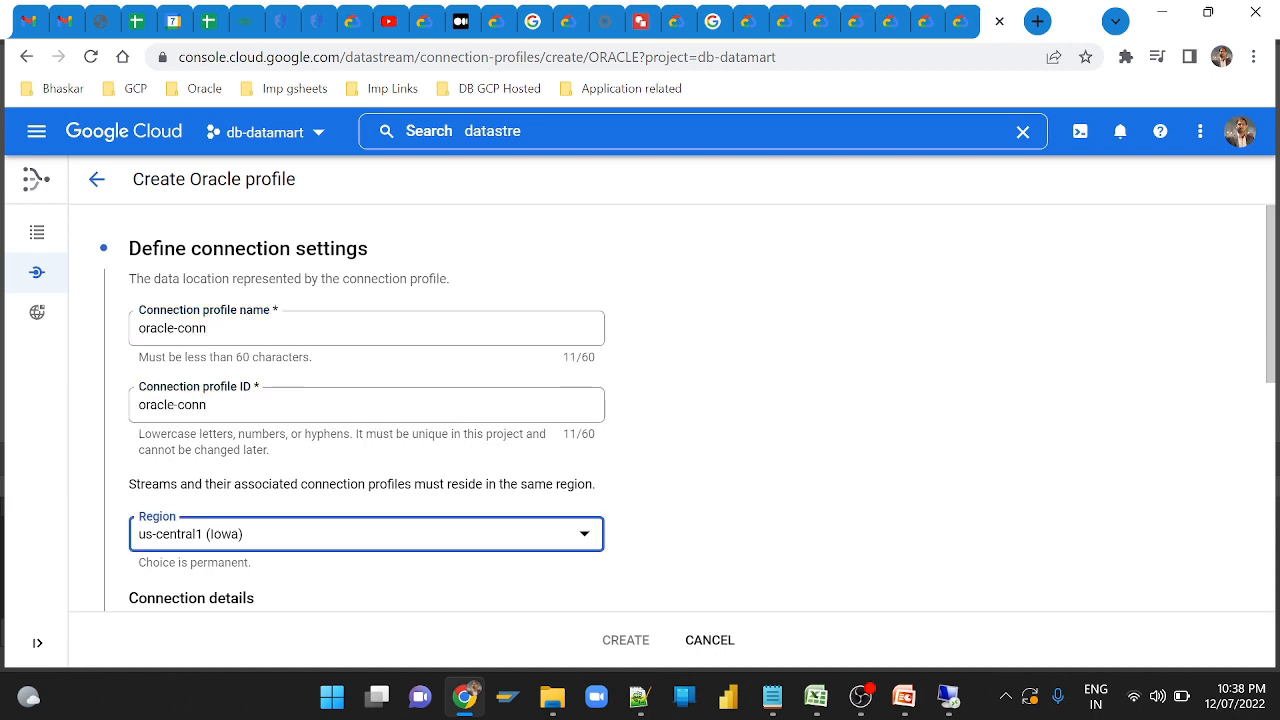
scroll(403, 357, down, 2)
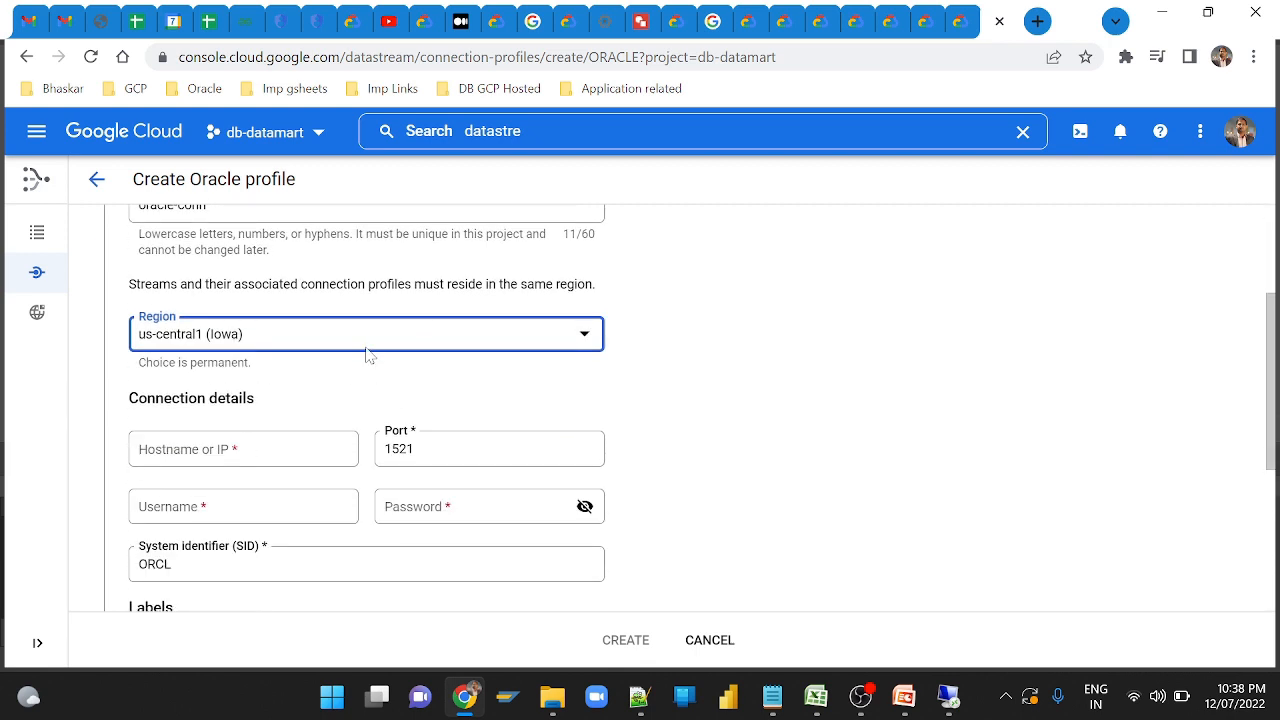
key(Return)
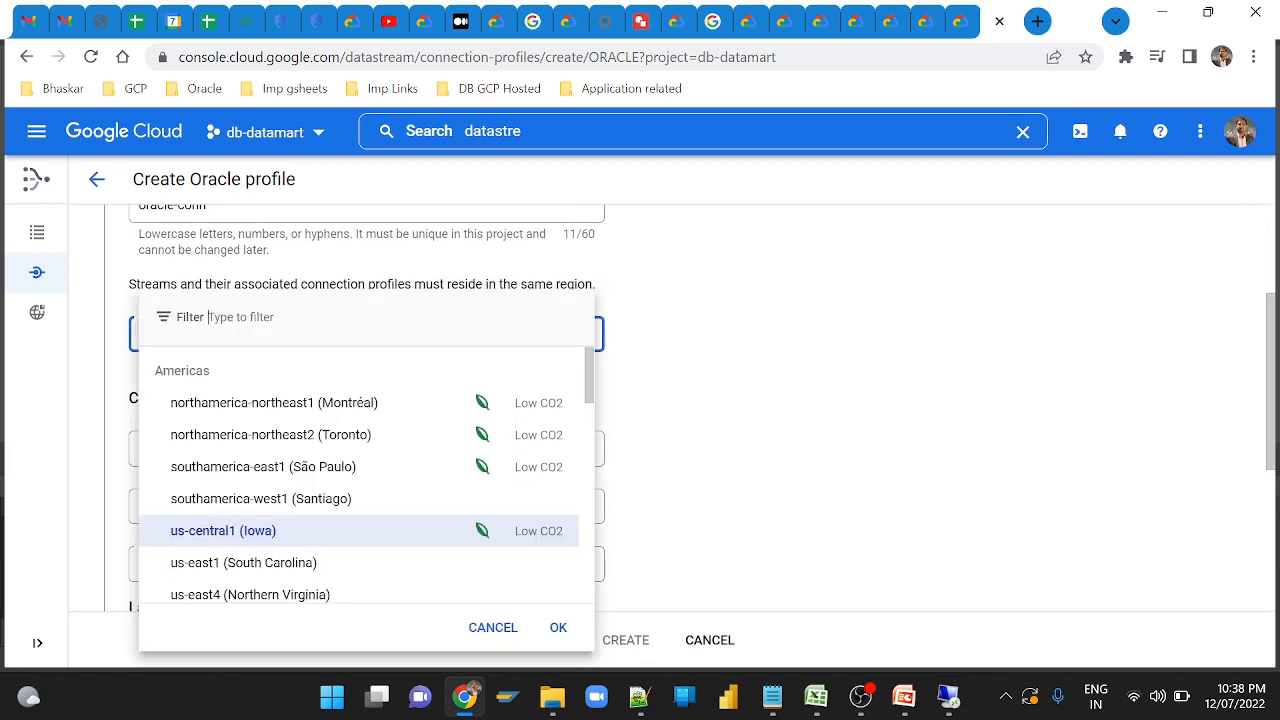
text(asi)
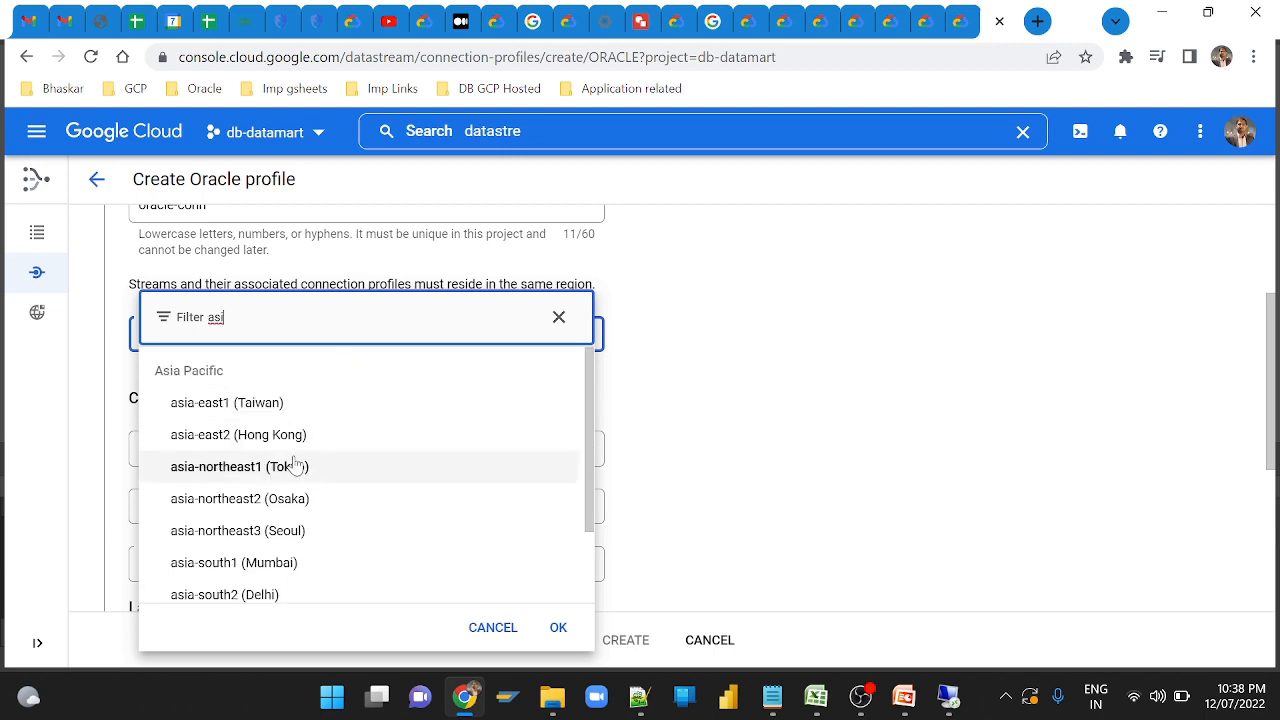
click(218, 576)
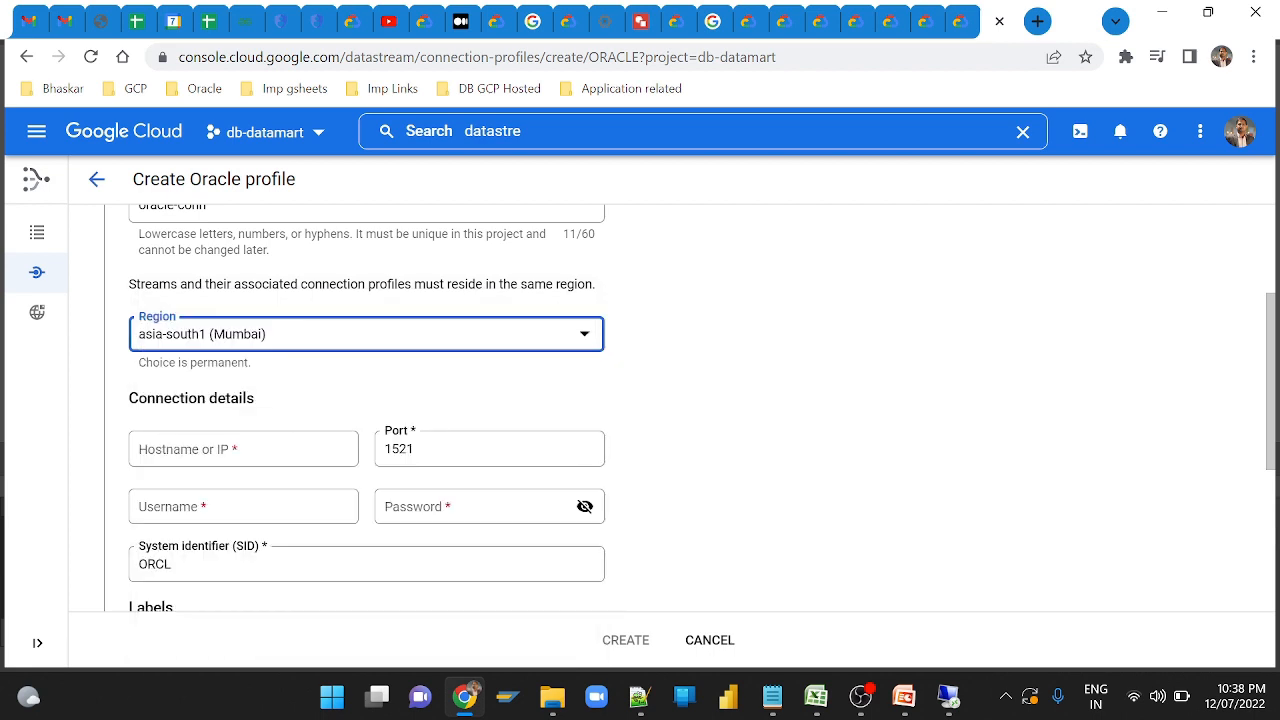
Paste 49.249.0.245 as the Oracle profile's hostname or IP, keeping port 1521.
scroll(283, 383, down, 1)
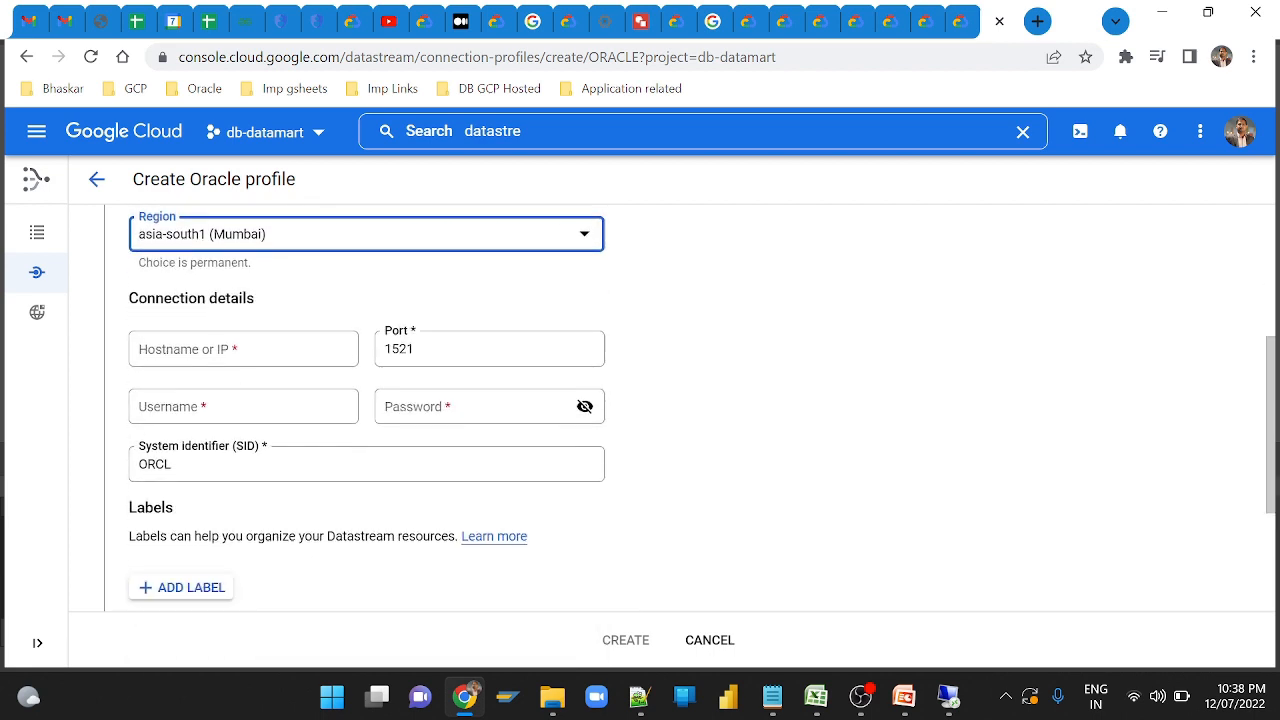
click(263, 358)
key(ctrl+v)
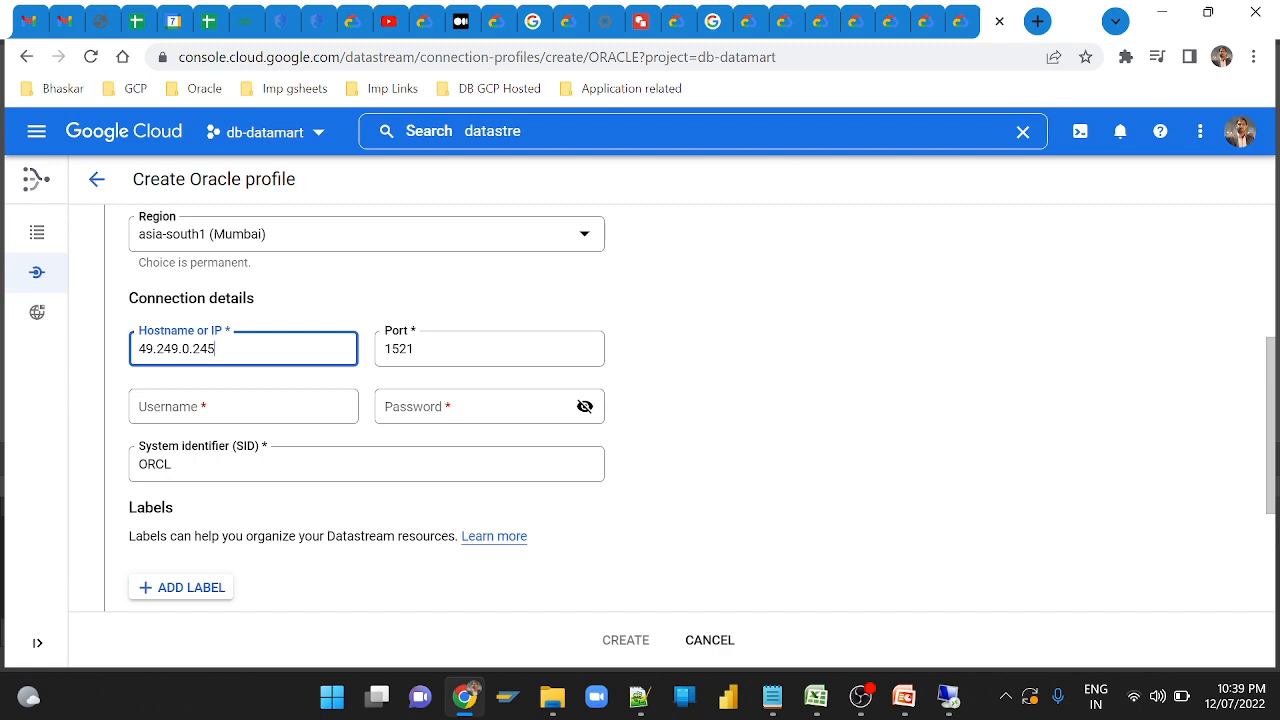
click(414, 348)
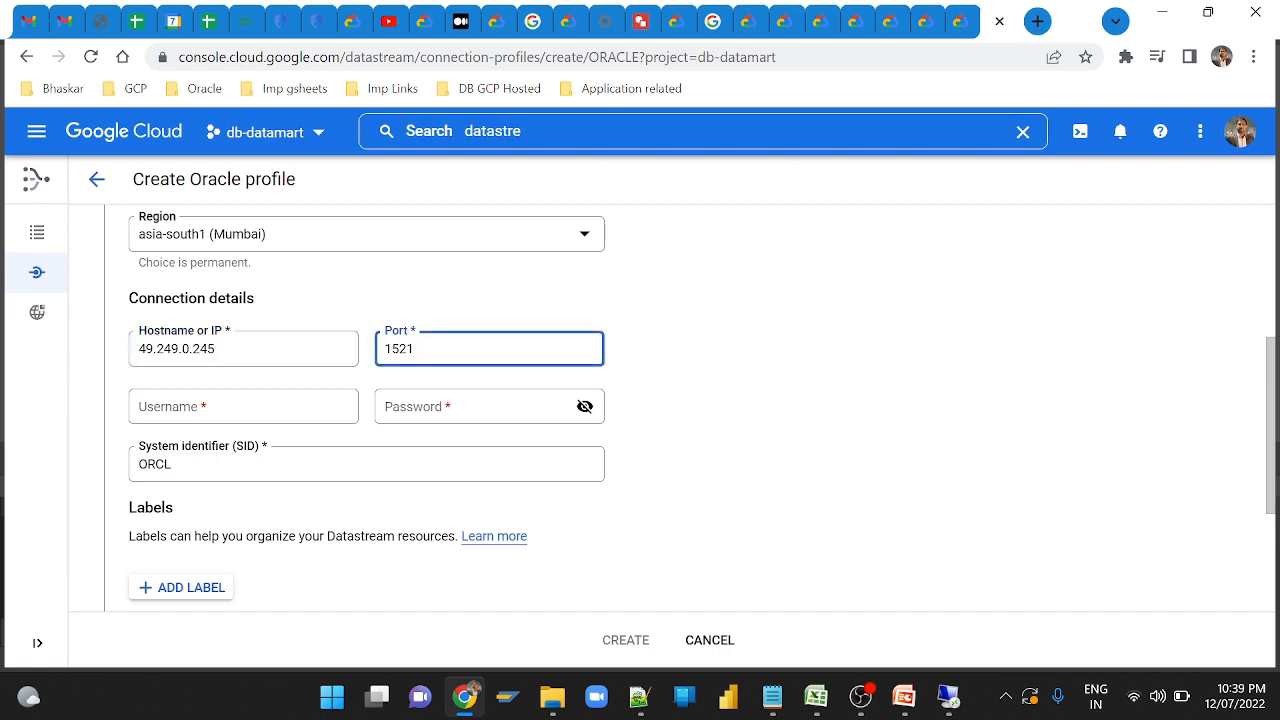
Enter dbbigquery as the Oracle username and fill in the account password.
scroll(449, 354, down, 1)
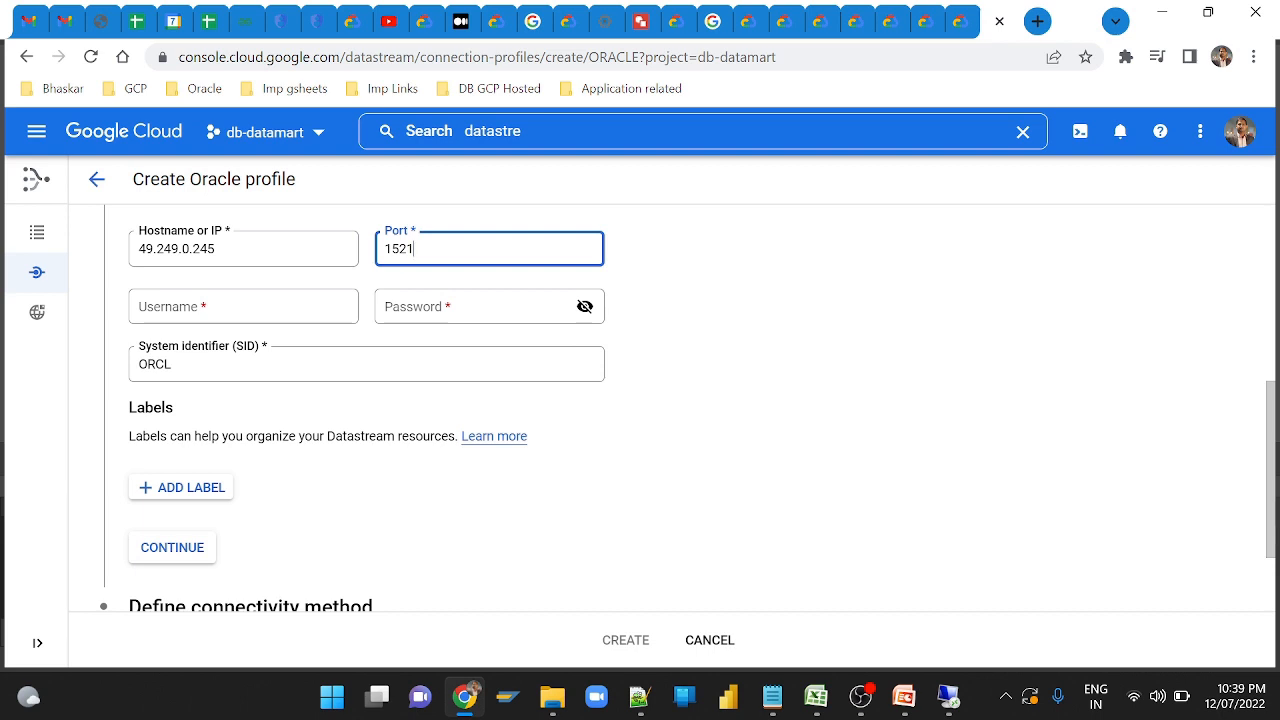
click(260, 312)
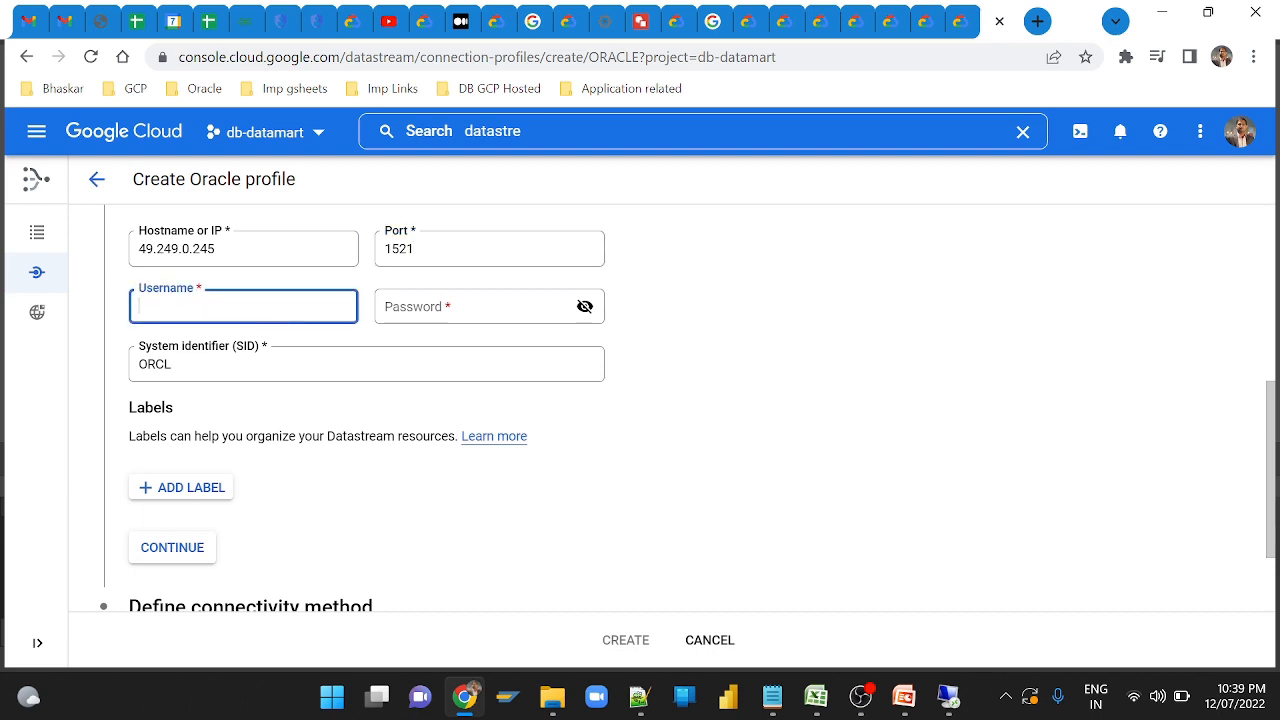
text(db)
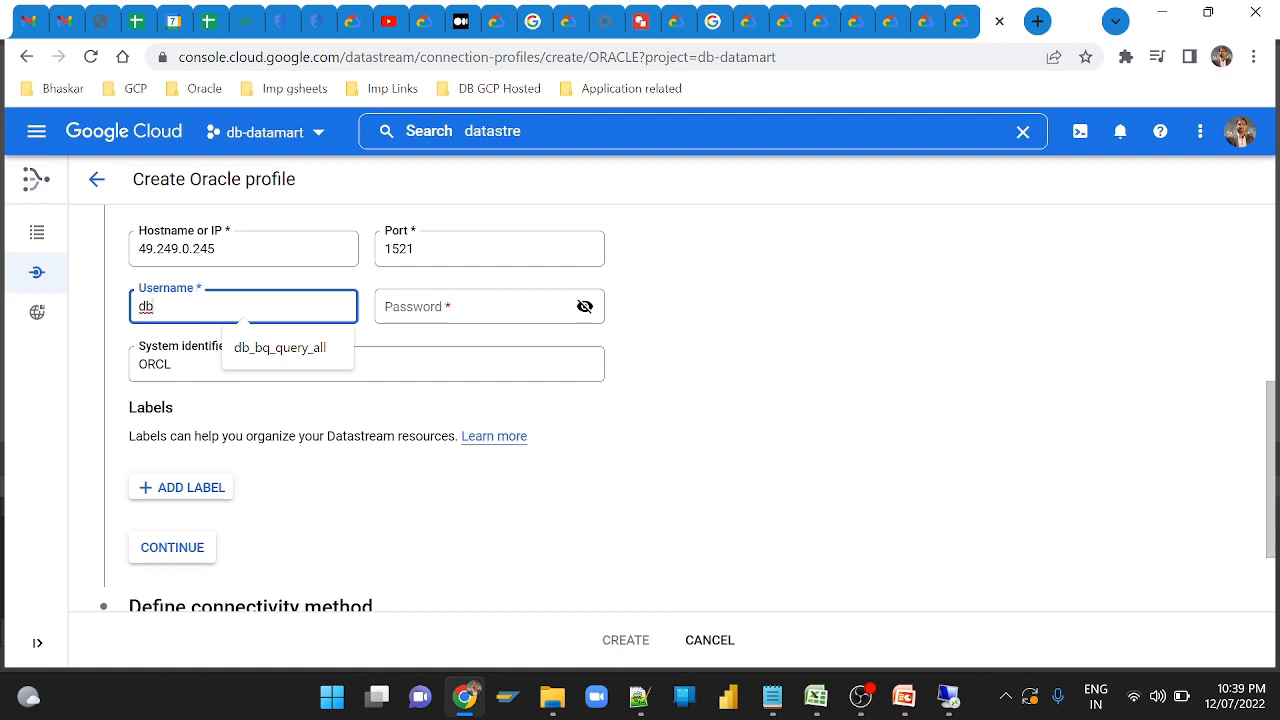
text(bis)
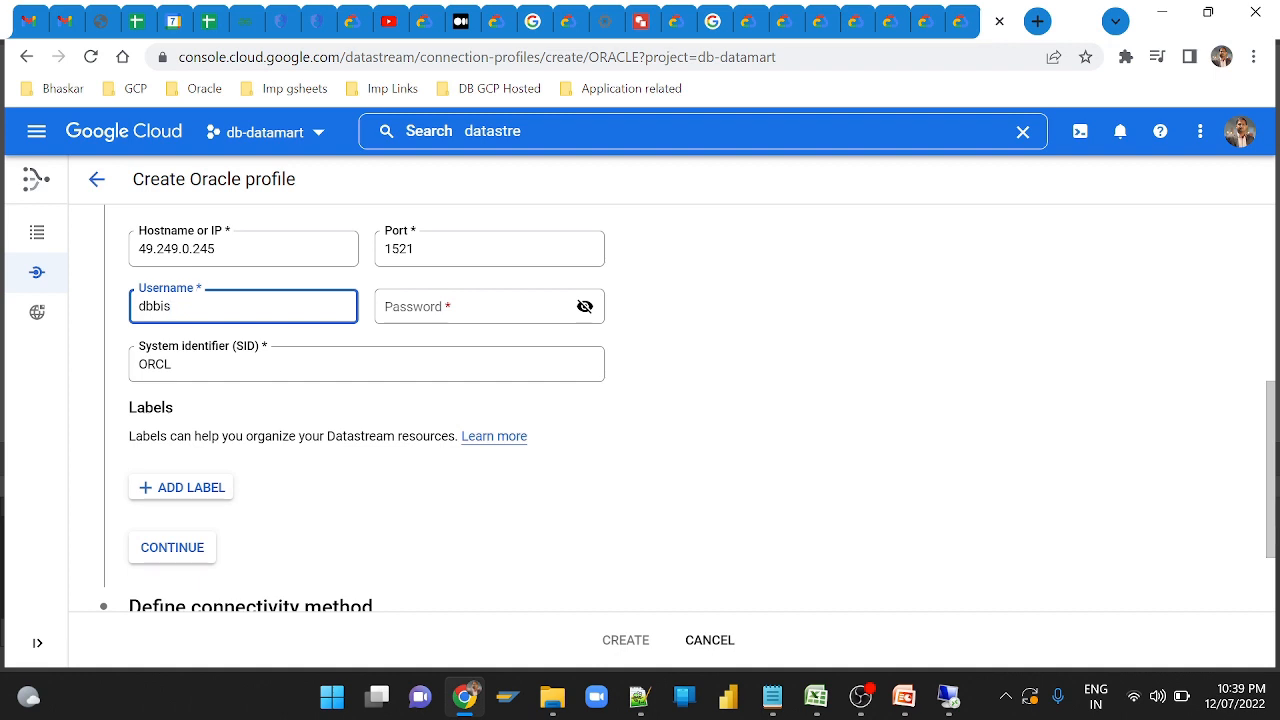
key(BackSpace)
text(gquery)
click(434, 317)
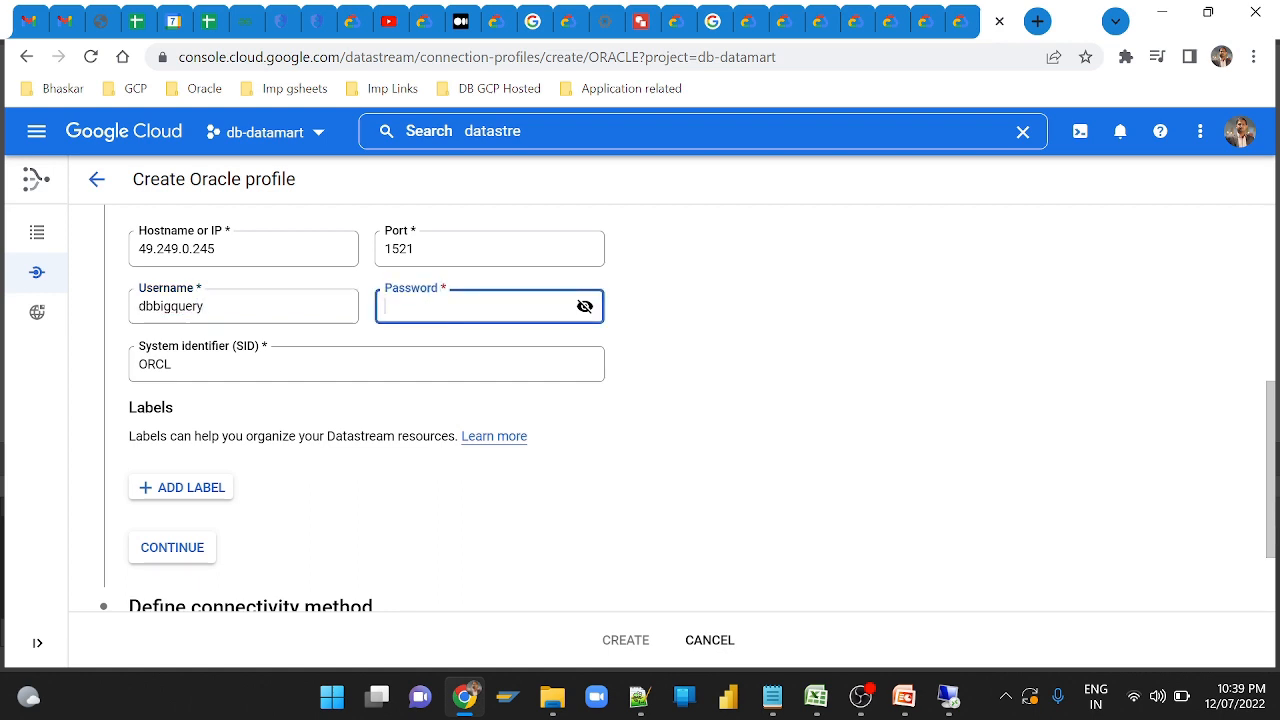
text(***)
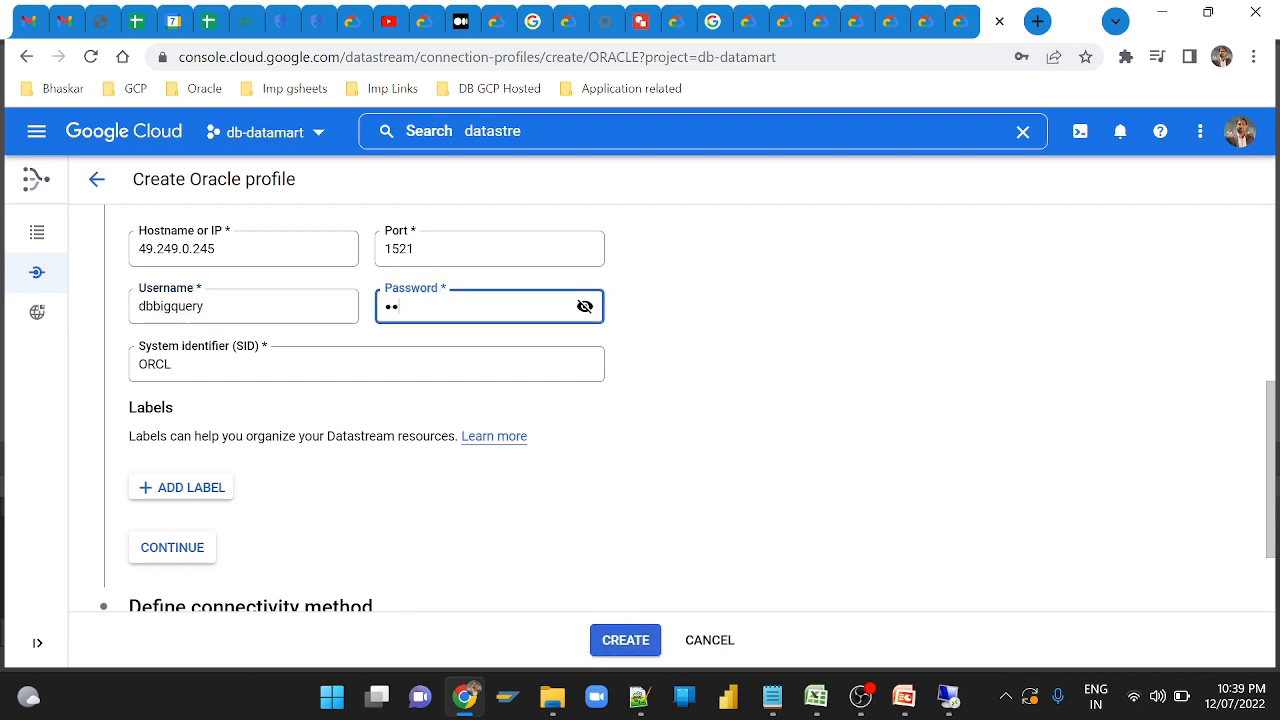
text(********)
Set the system identifier (SID) to SAPP and continue to the connectivity method section.
key(shift+Left)
key(shift+Left)
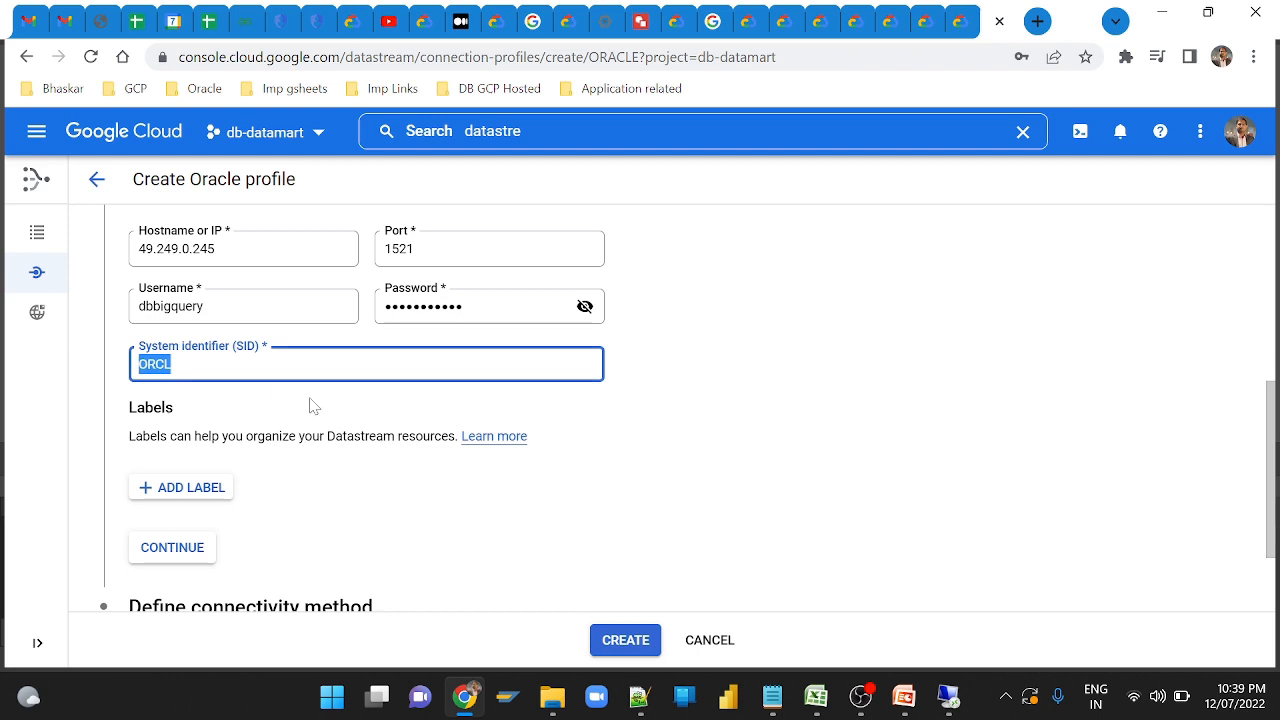
key(Right)
key(ctrl+a)
text(S)
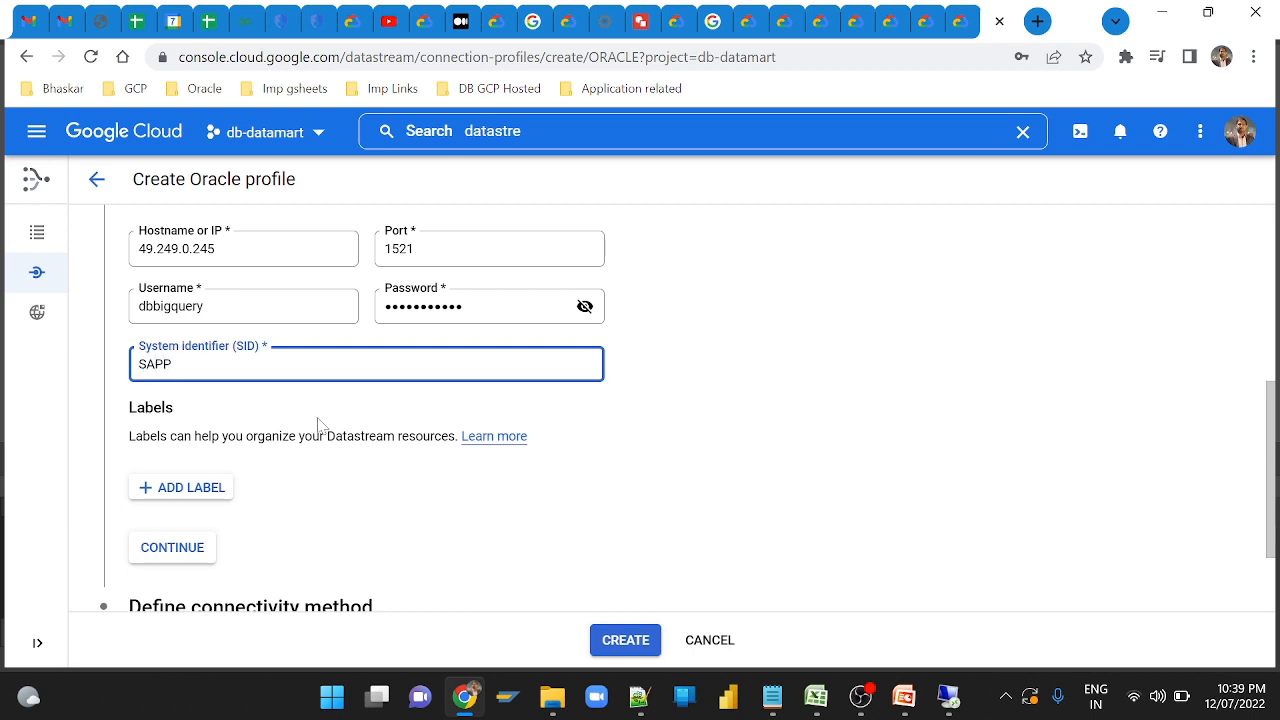
scroll(268, 452, down, 1)
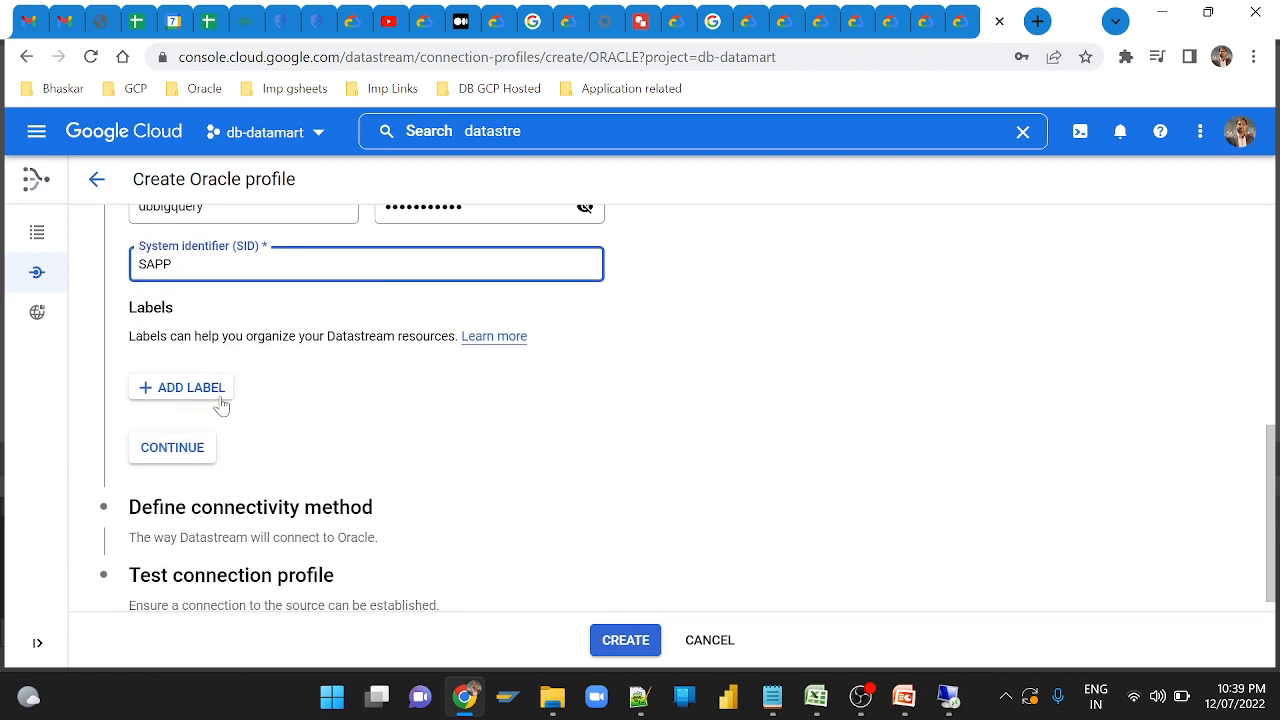
scroll(229, 409, down, 1)
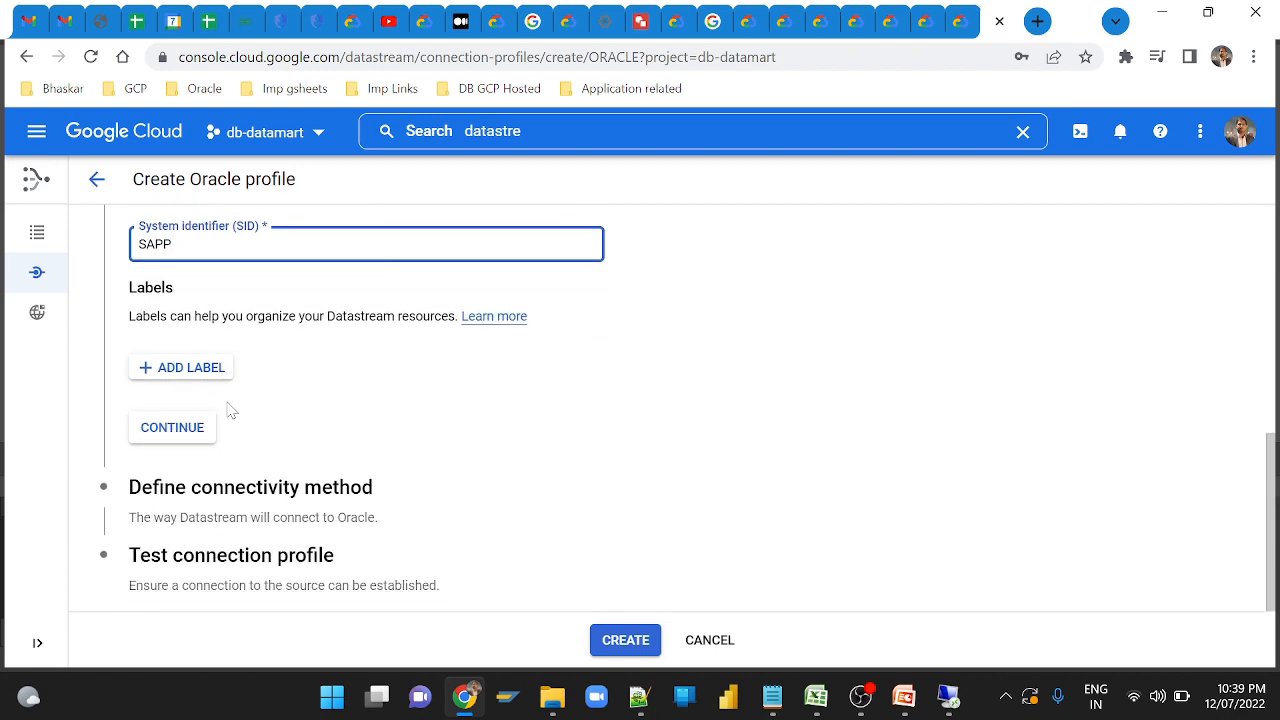
click(174, 430)
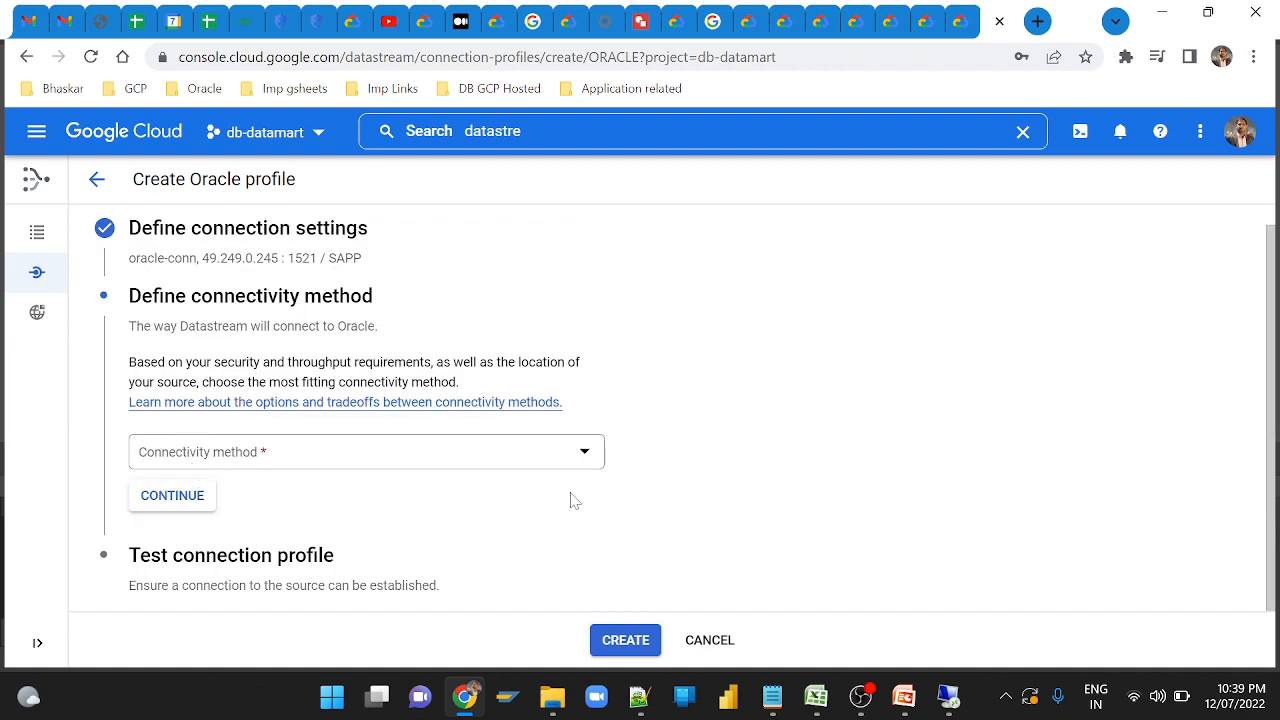
Choose IP allowlisting as the connectivity method, dismiss the save-password prompt, and bring up the regional public IPs.
click(589, 462)
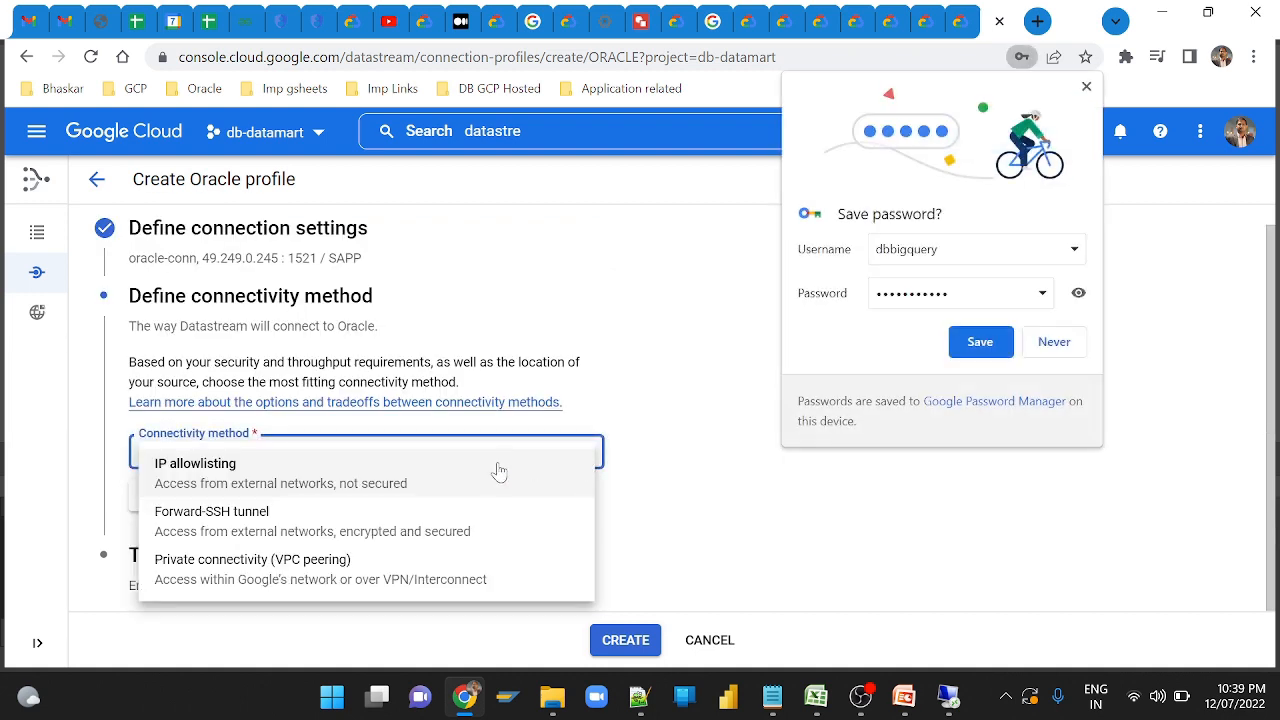
click(243, 479)
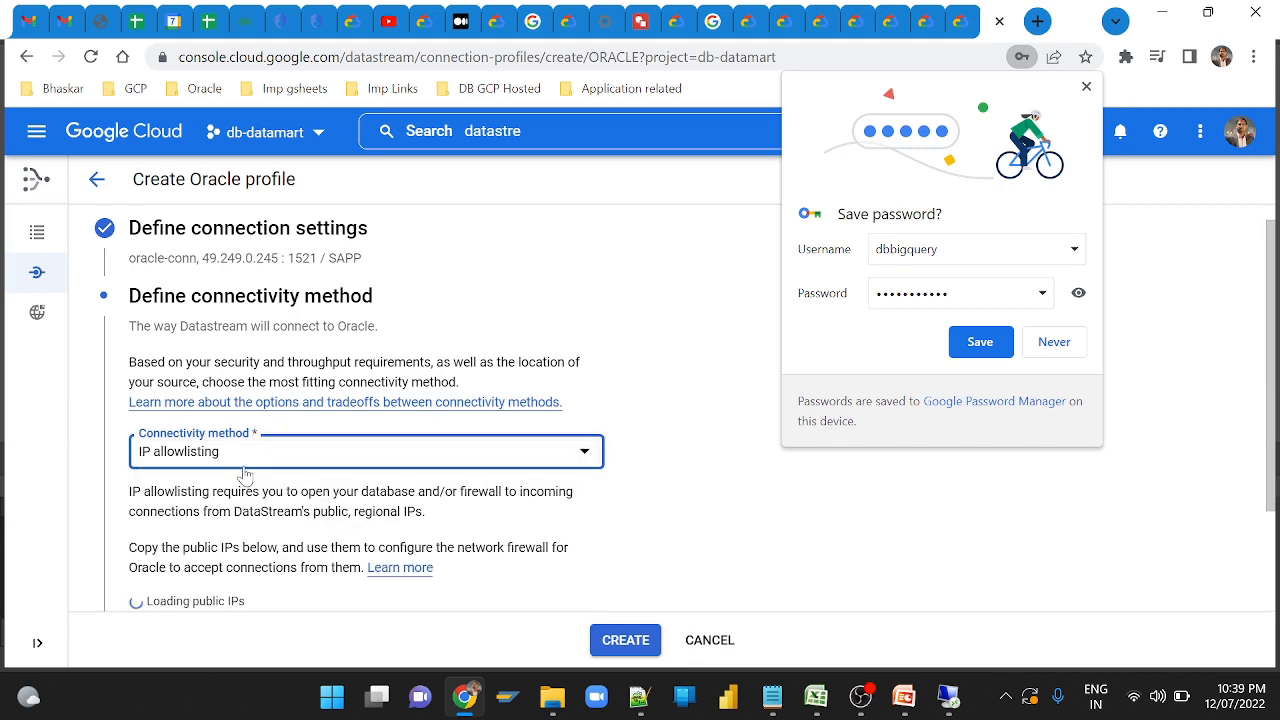
click(1086, 86)
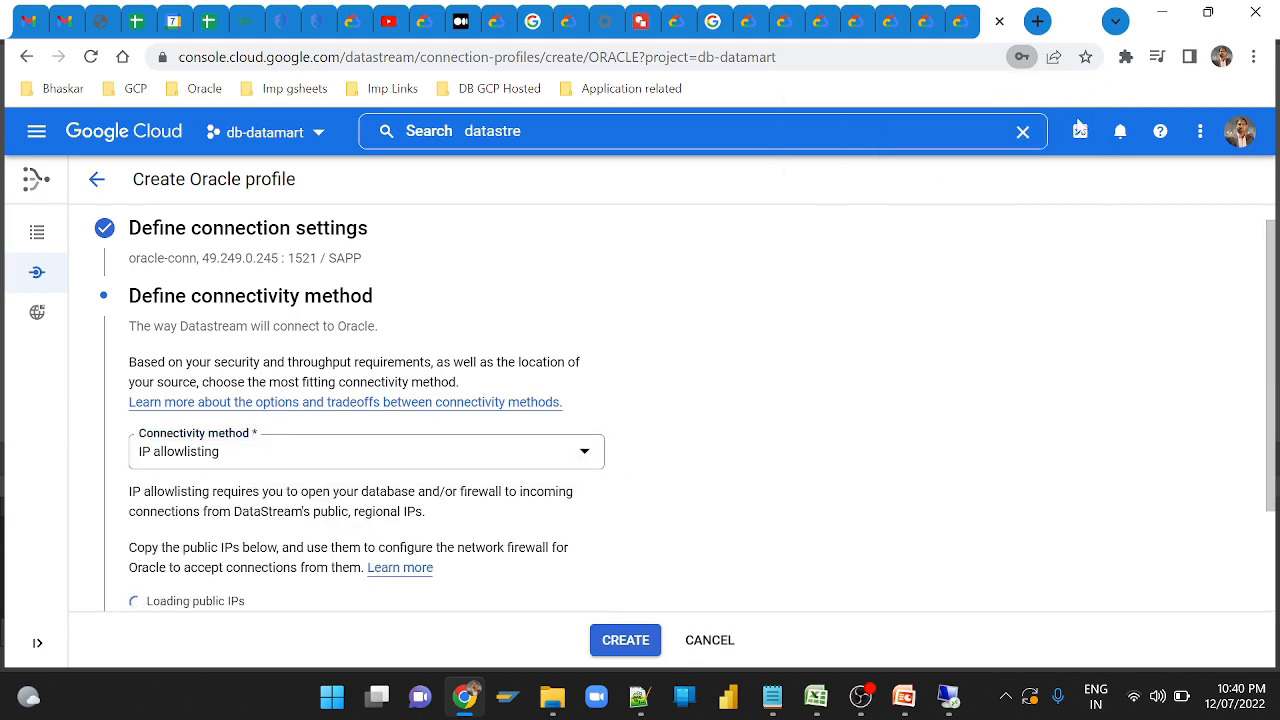
scroll(670, 332, down, 2)
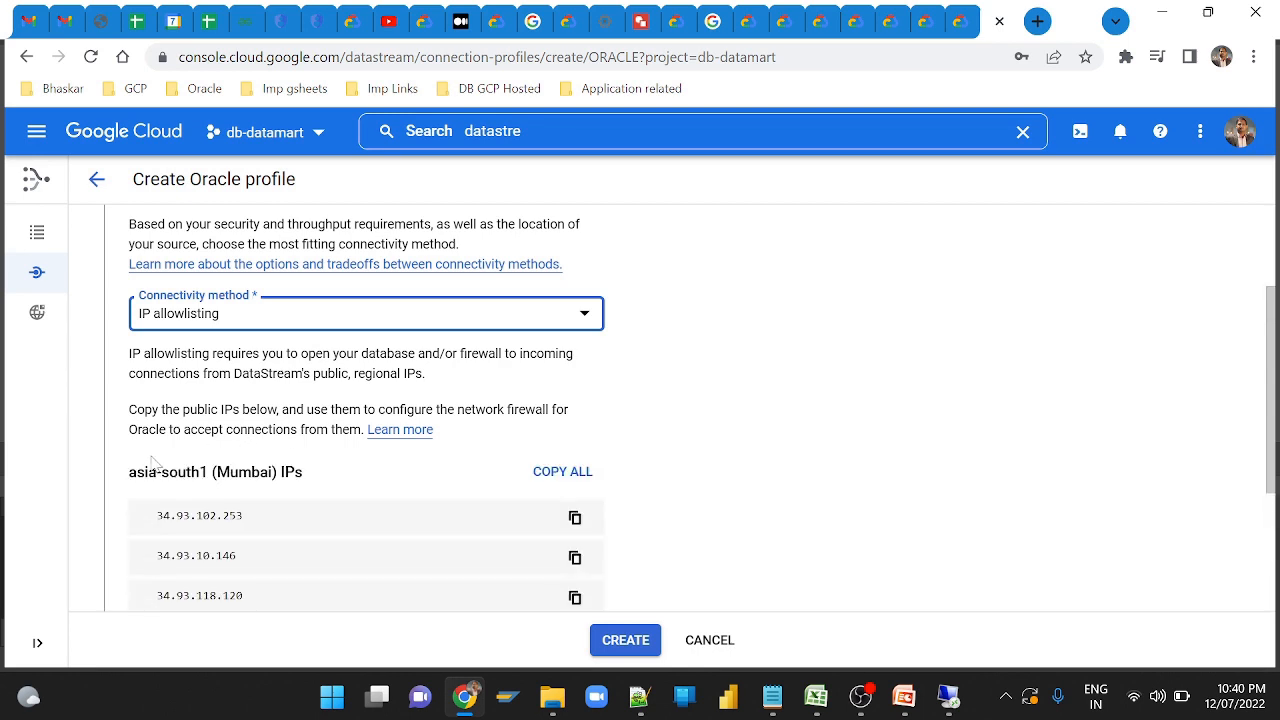
Continue past IP allowlisting, run the connectivity test on the Oracle profile, and leave without creating the profile.
scroll(240, 417, down, 2)
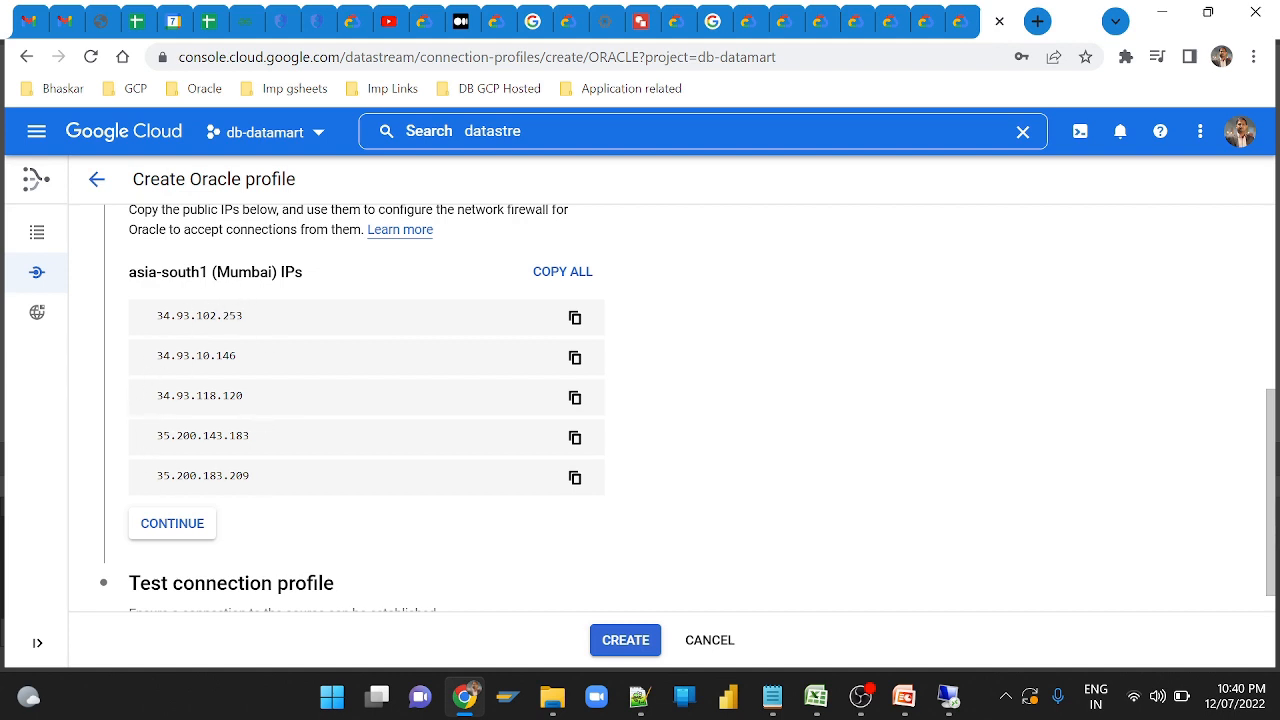
click(164, 526)
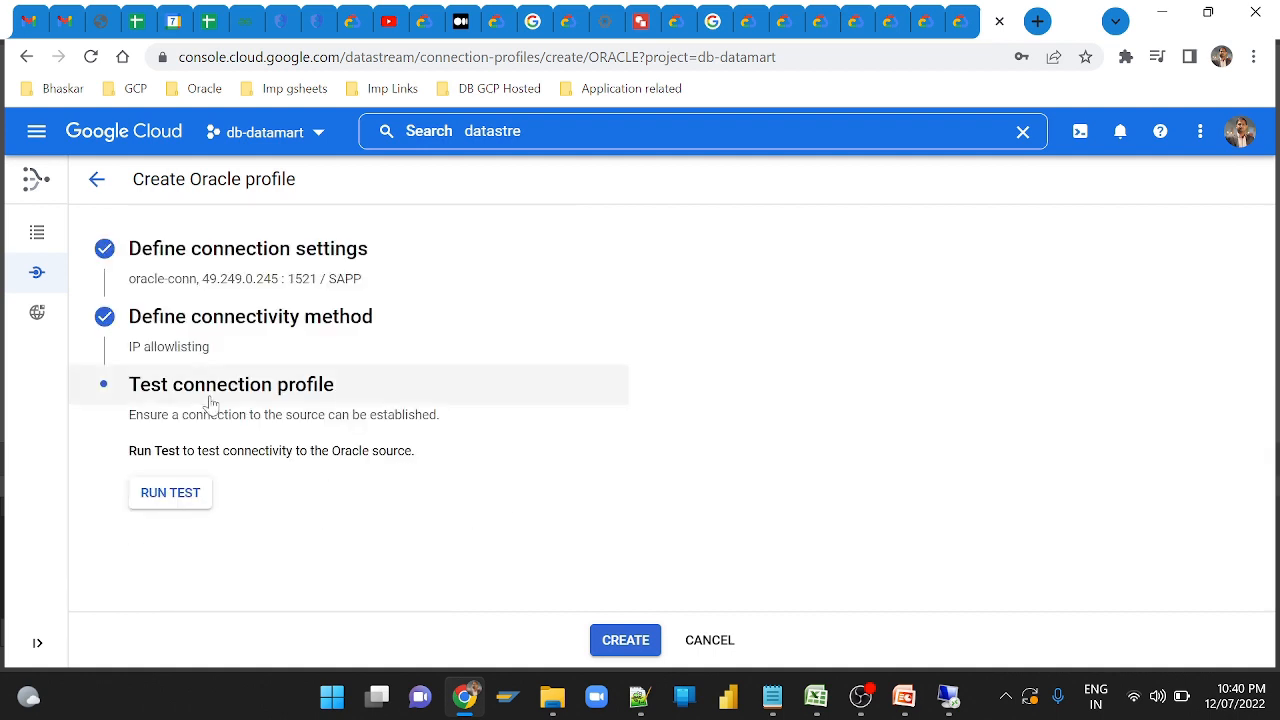
click(168, 497)
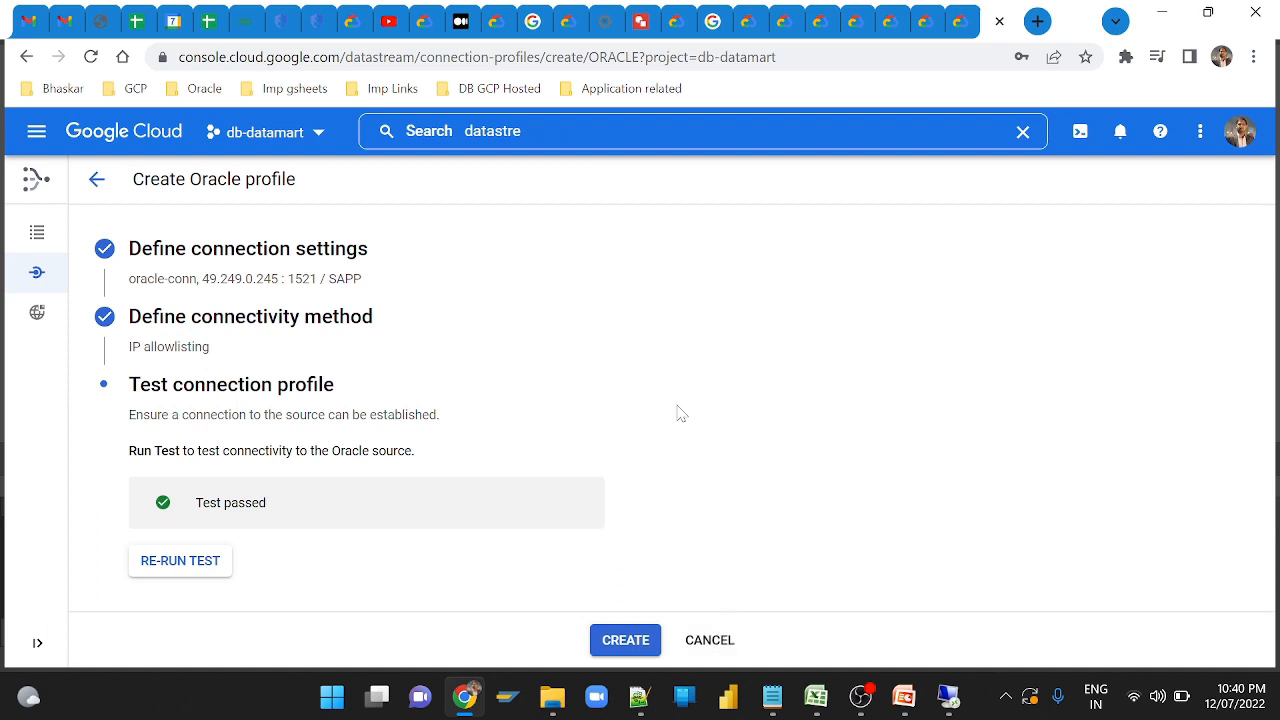
click(710, 640)
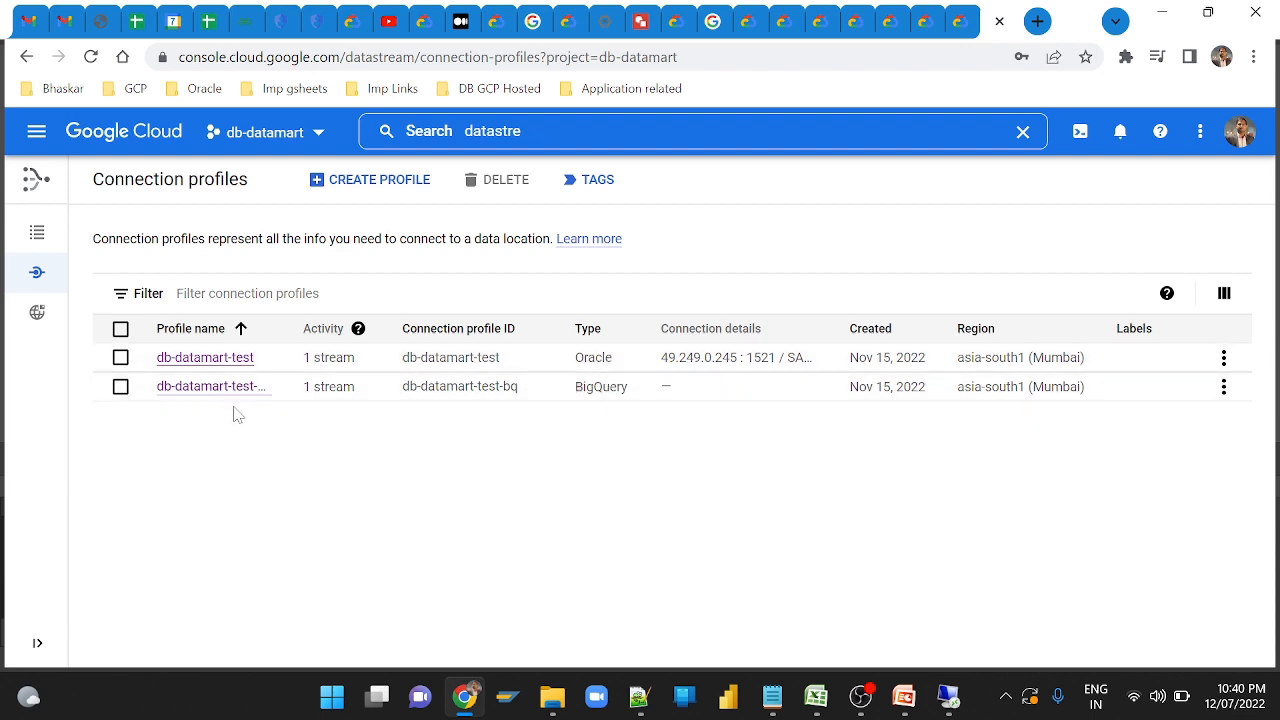
Start a new BigQuery connection profile and enter bq-conn as its name, with the matching profile ID.
click(362, 187)
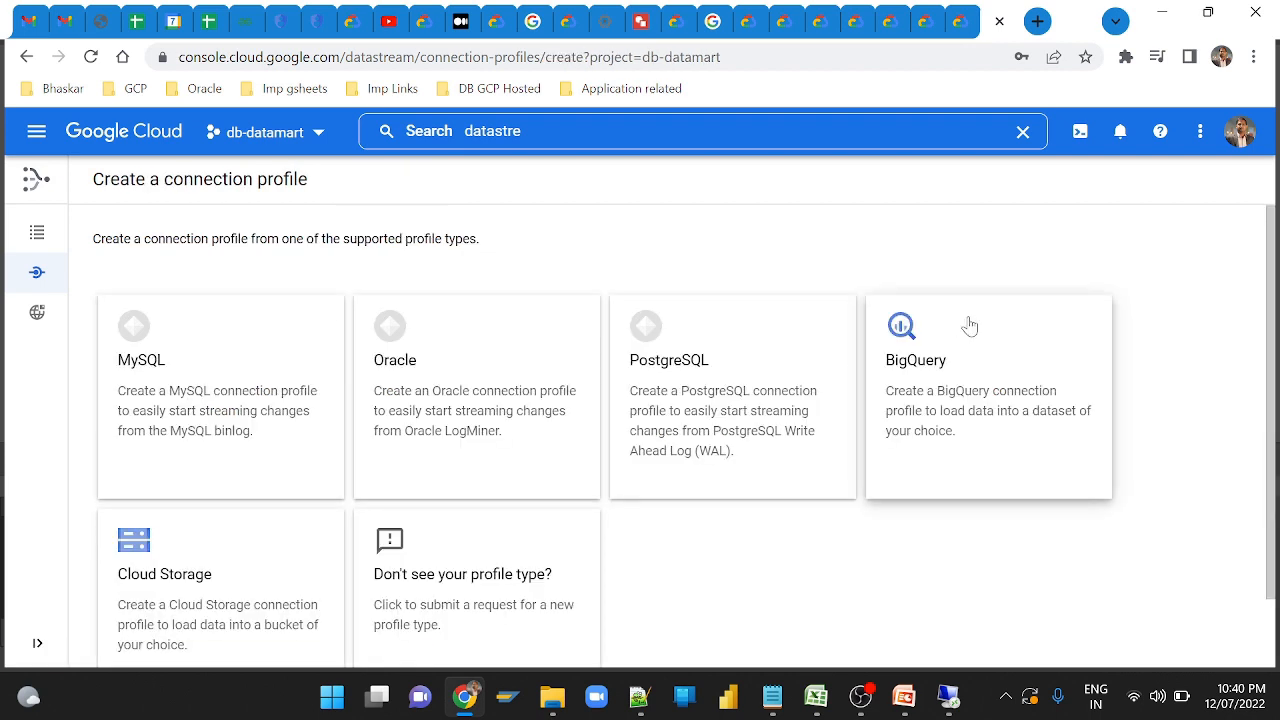
click(956, 333)
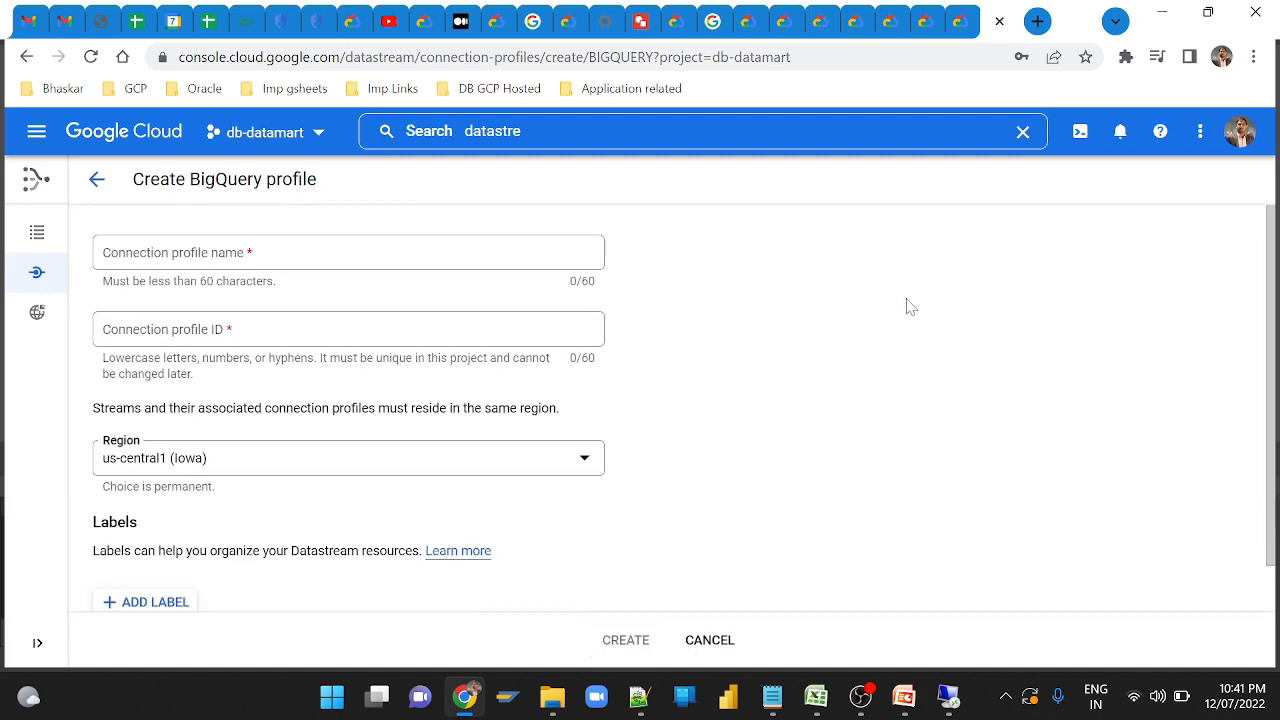
click(300, 253)
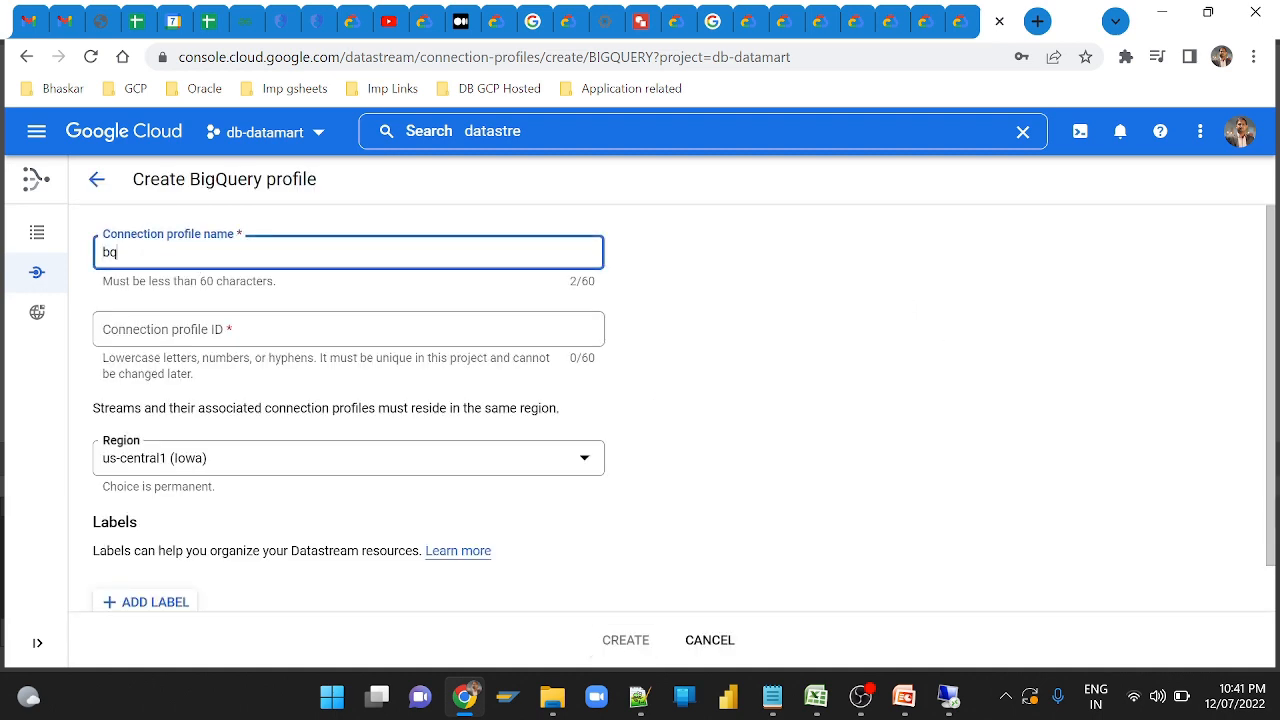
text(bq-co)
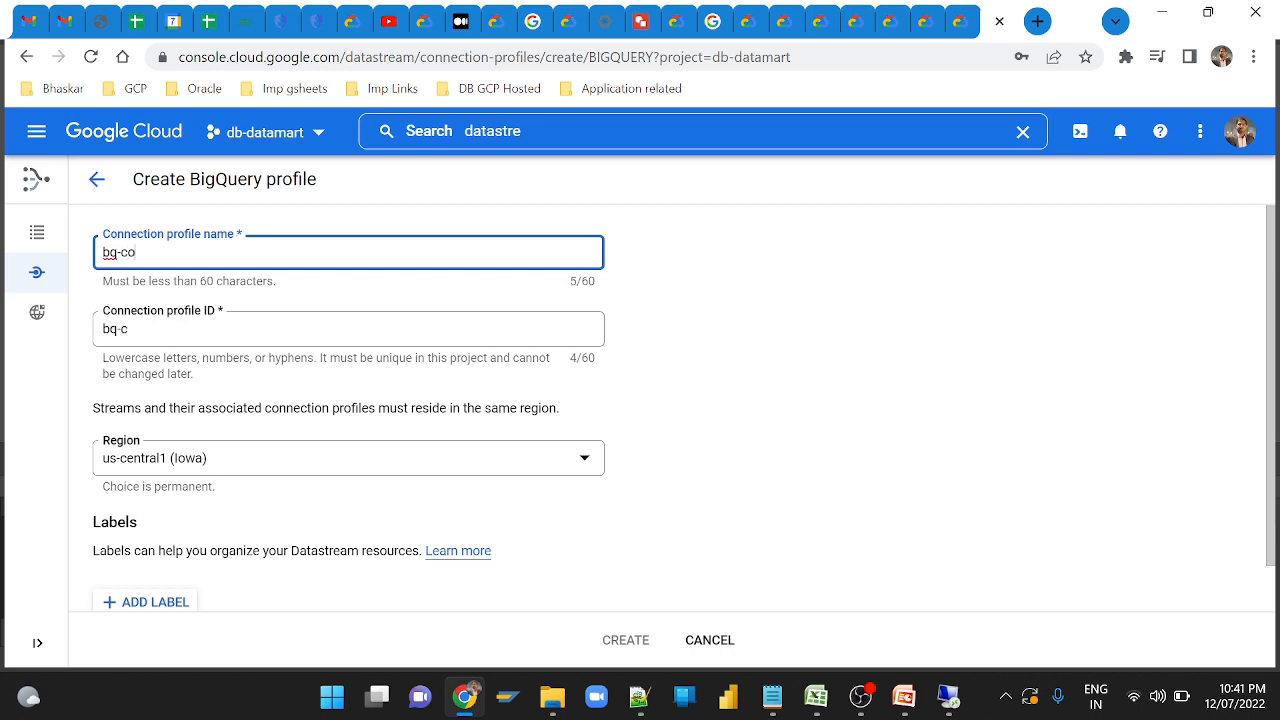
key(Tab)
key(Tab)
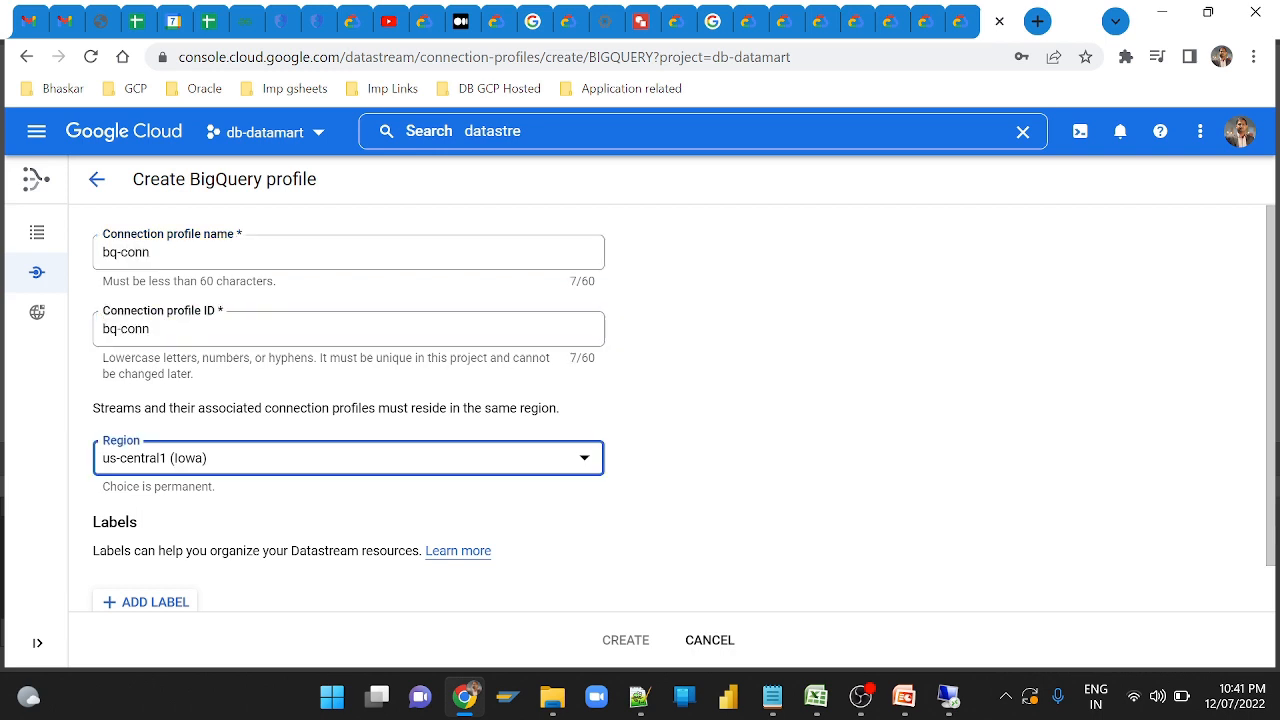
Set the BigQuery profile's region to asia-south1 (Mumbai), review the labels section, and cancel the profile's creation.
click(200, 470)
text(asia)
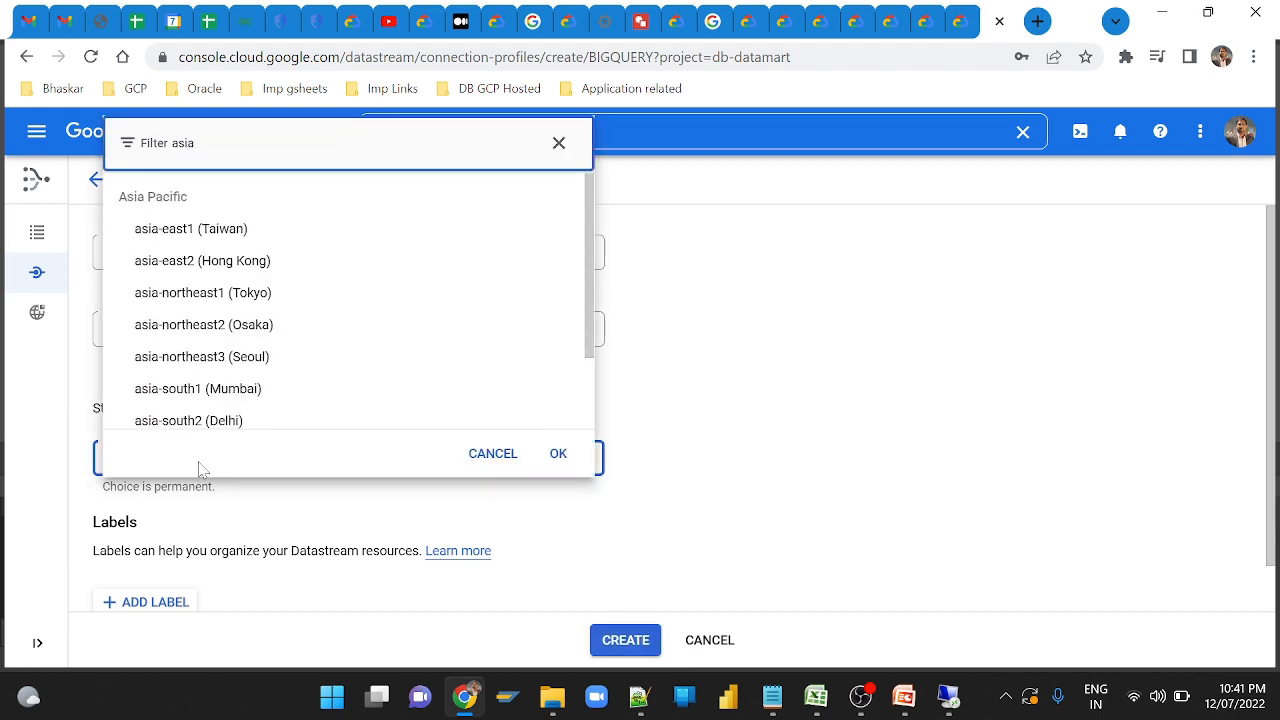
click(213, 392)
scroll(218, 440, down, 1)
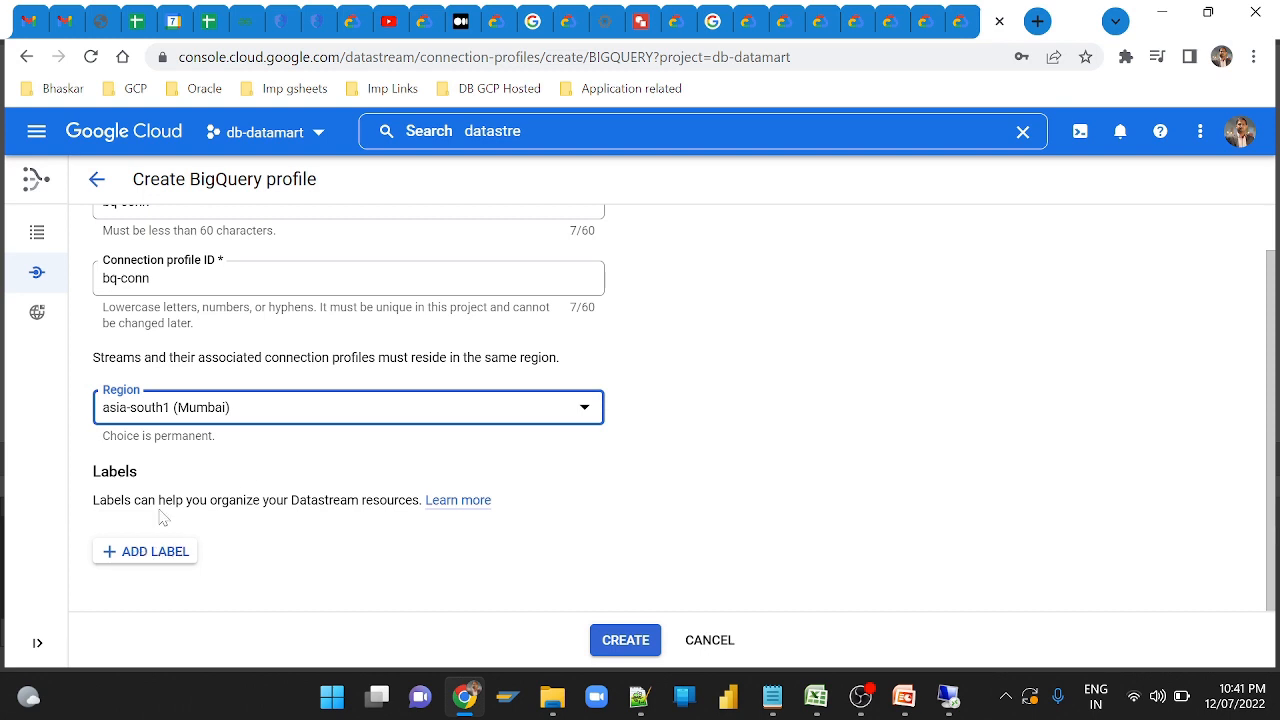
scroll(232, 495, up, 1)
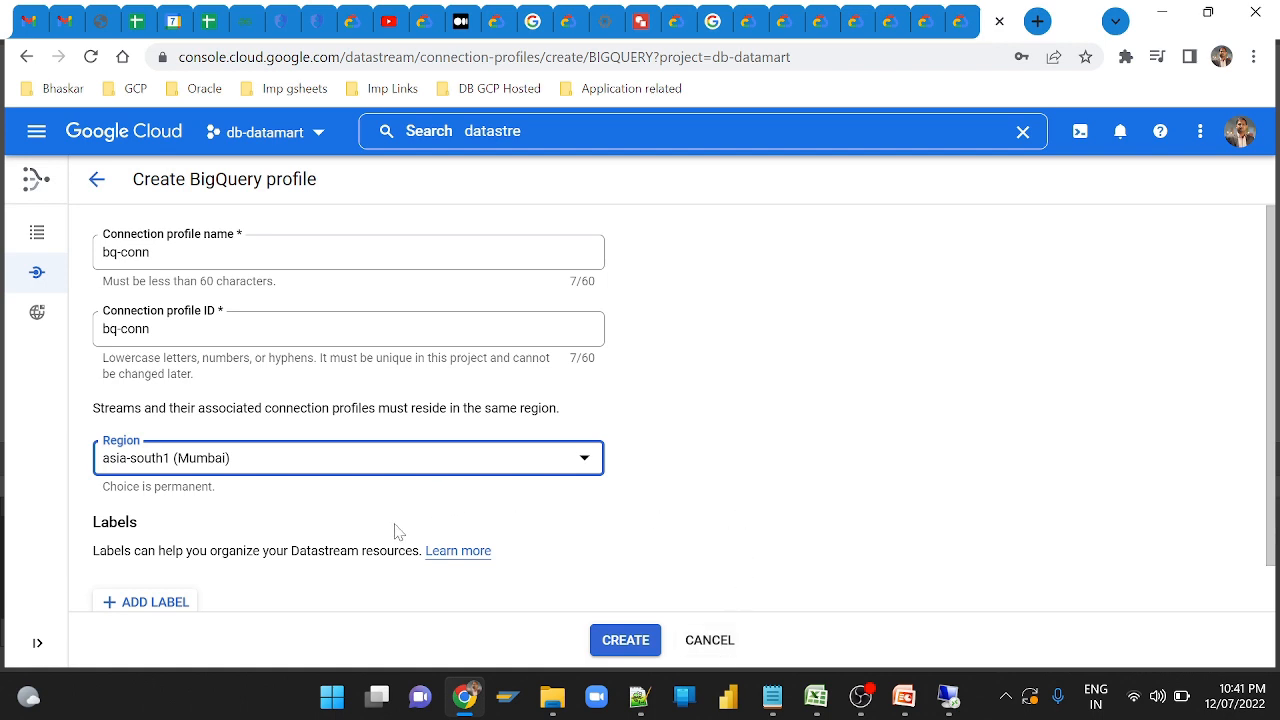
click(710, 641)
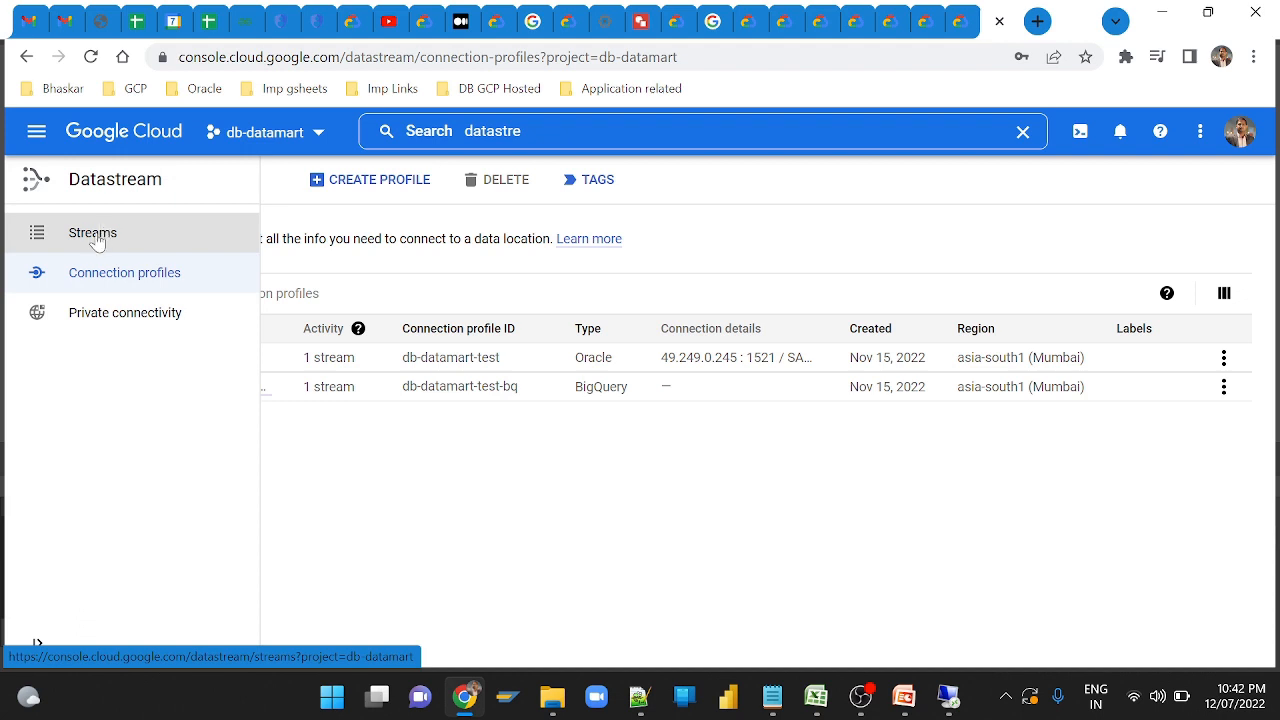
Start creating a new Datastream stream and name it stream-sales, with the matching stream ID.
click(100, 232)
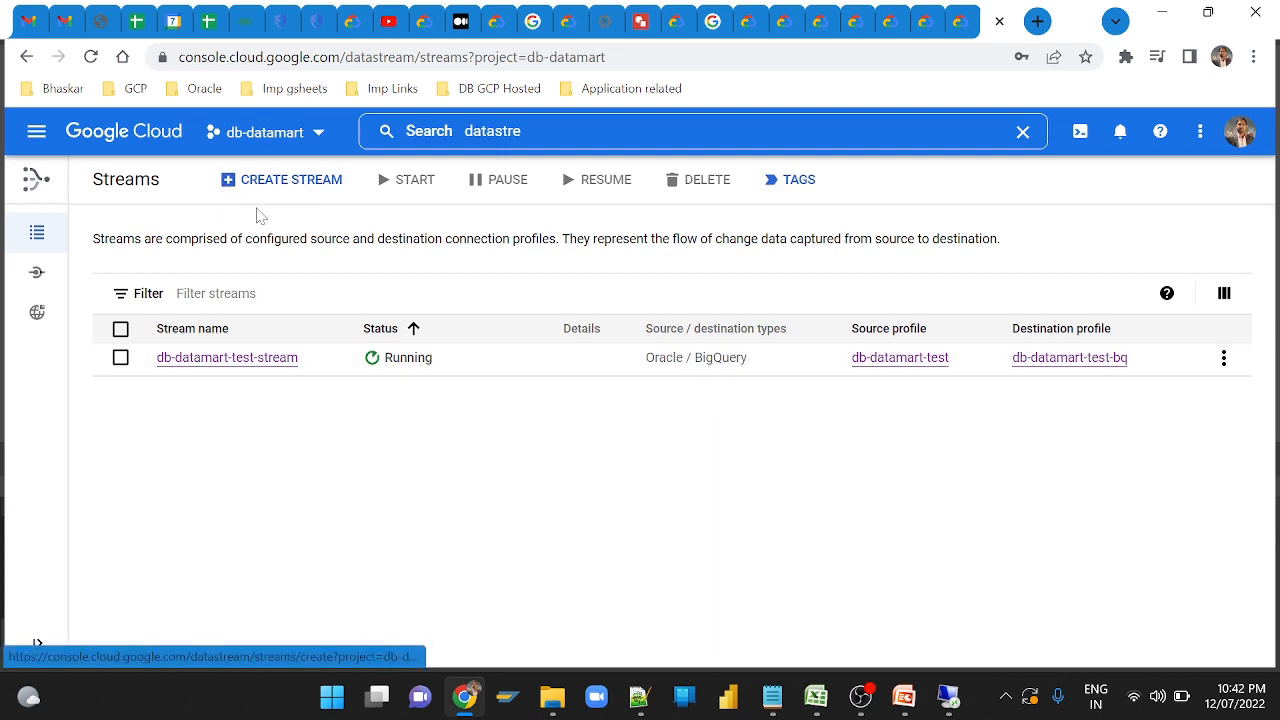
click(268, 190)
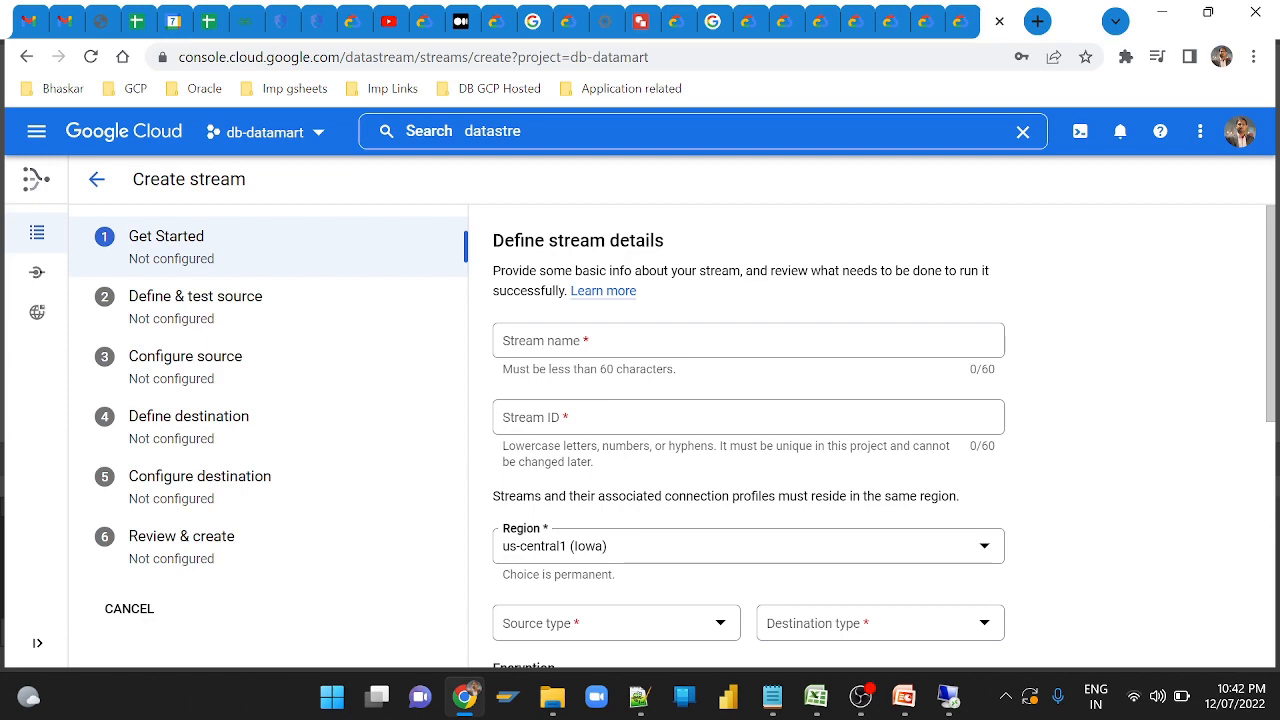
scroll(634, 423, down, 1)
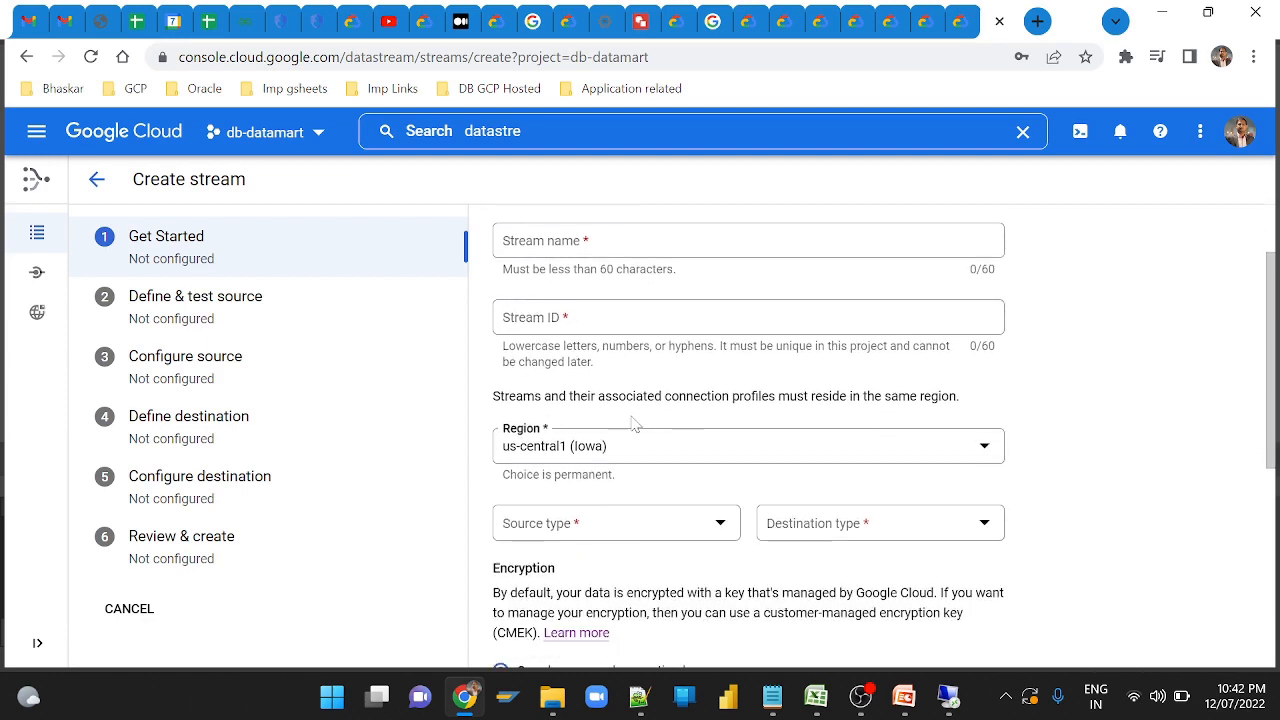
scroll(634, 423, up, 1)
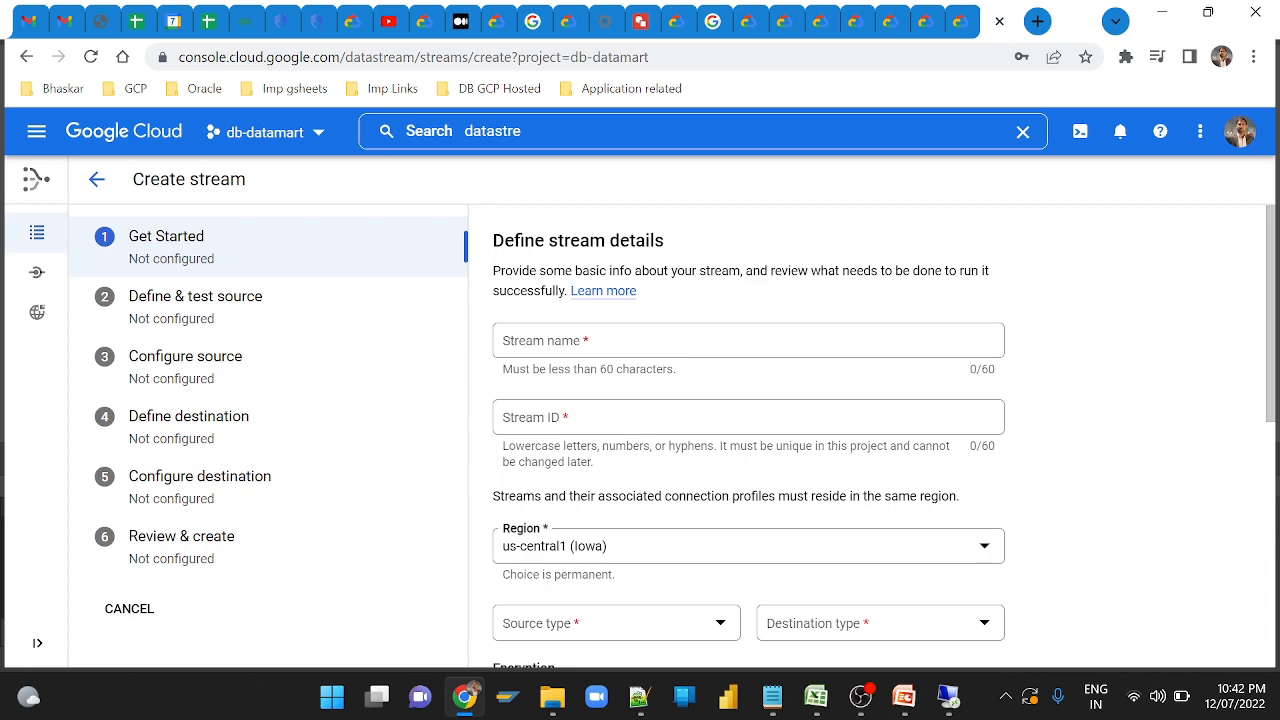
click(646, 345)
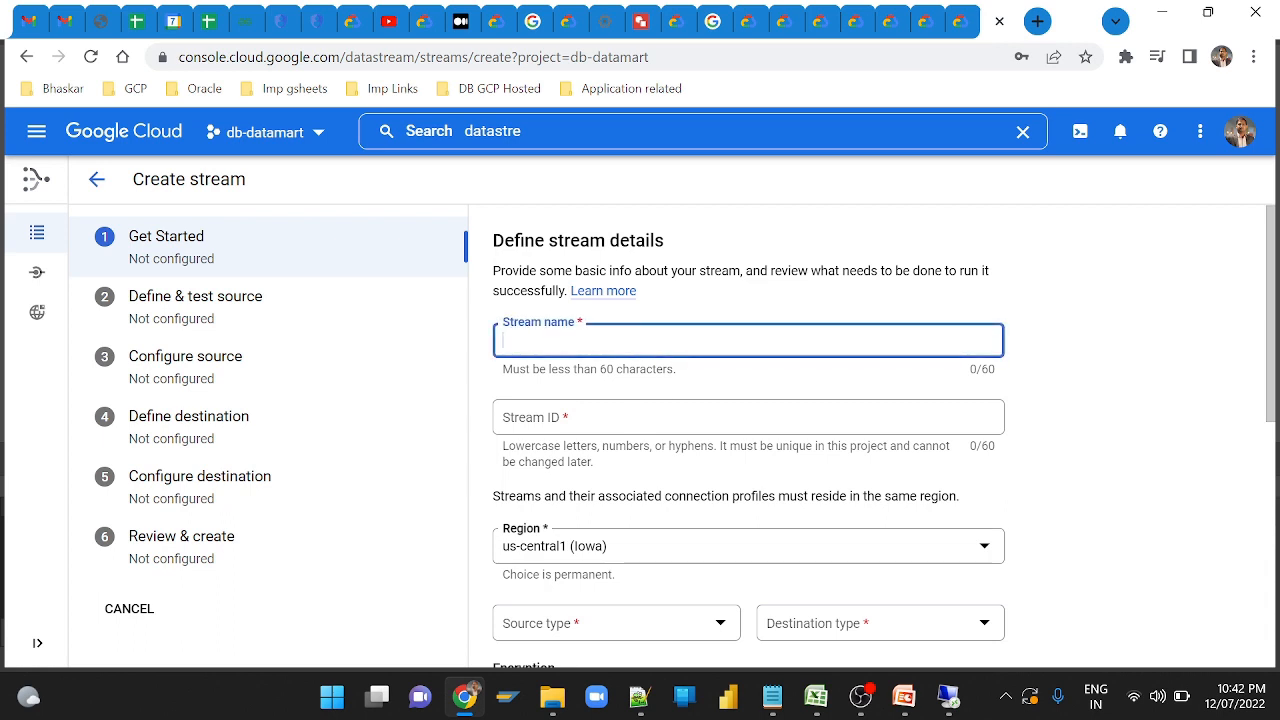
text(stream-sales)
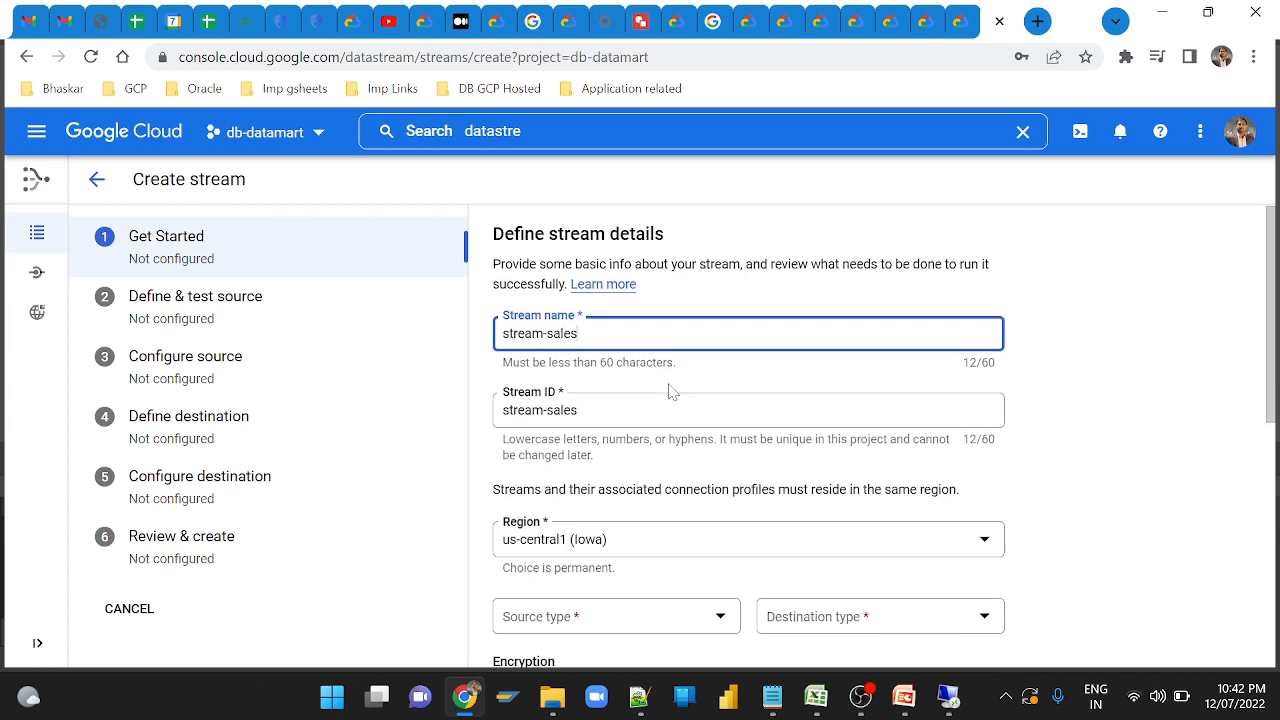
Set the region of the new stream to asia-south1 (Mumbai).
scroll(667, 388, down, 1)
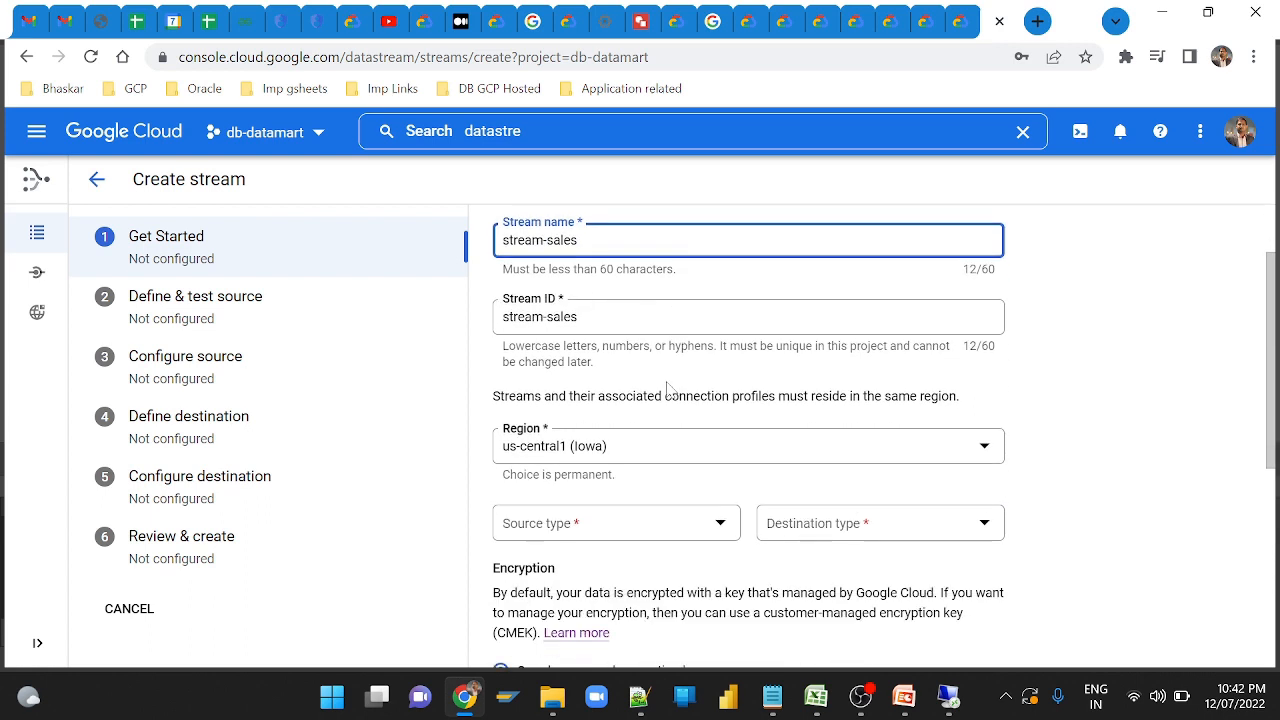
click(614, 455)
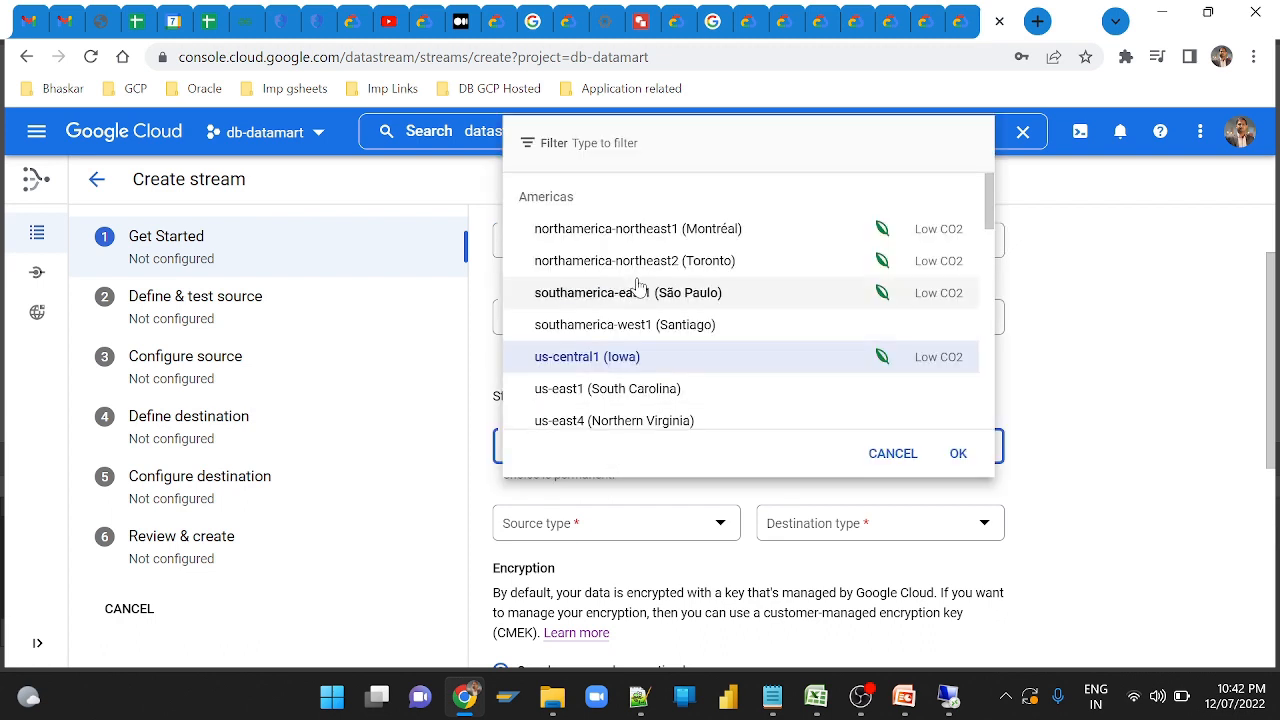
text(asia)
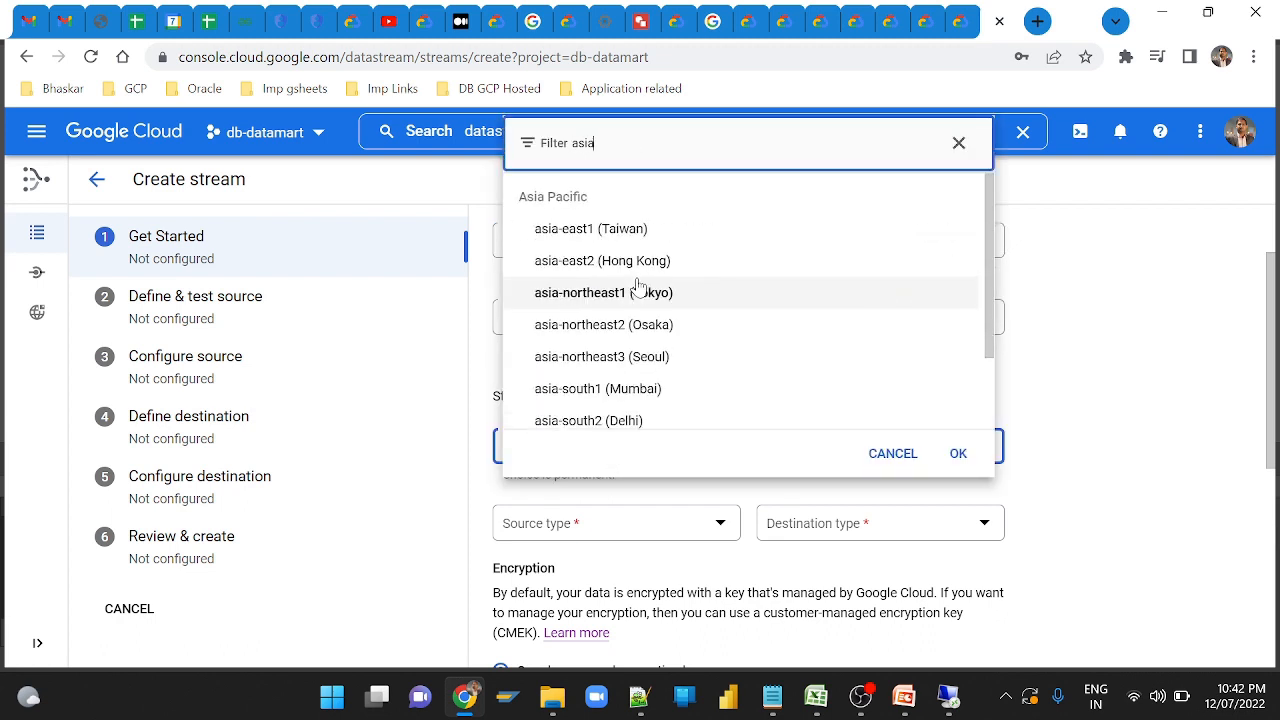
click(640, 396)
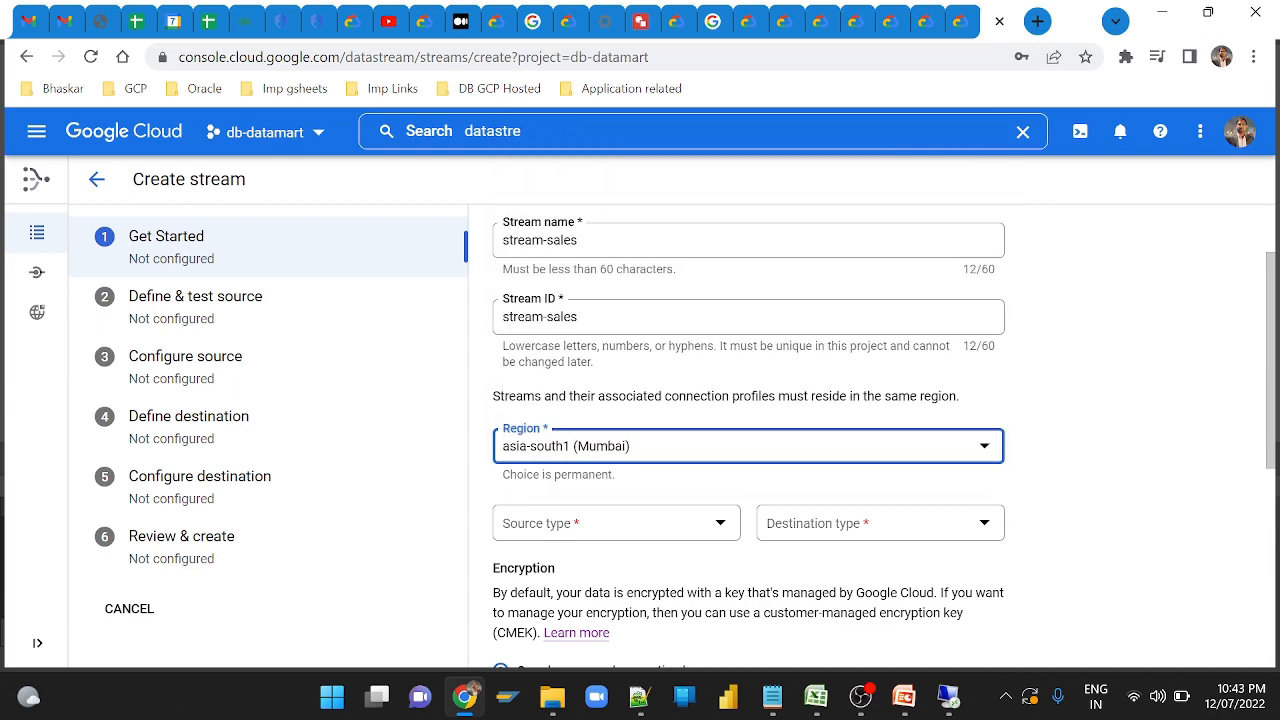
Set the stream's source type to Oracle and its destination type to BigQuery.
scroll(629, 437, down, 1)
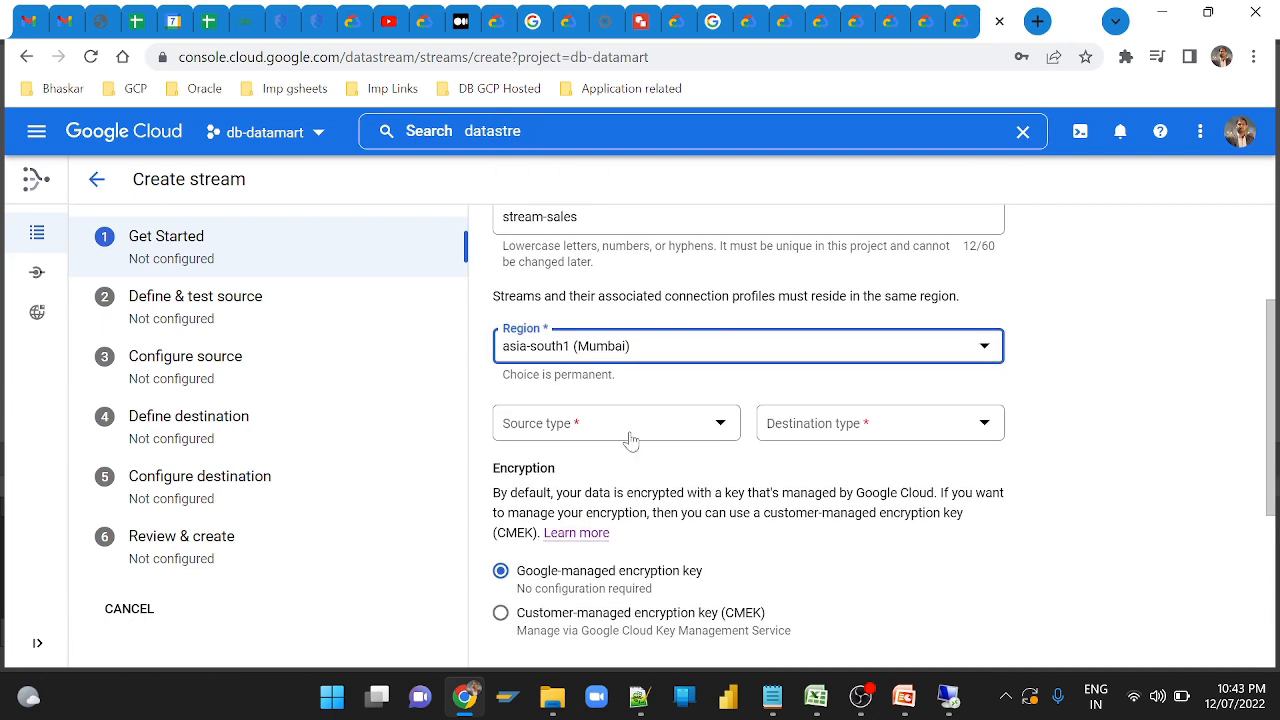
click(727, 433)
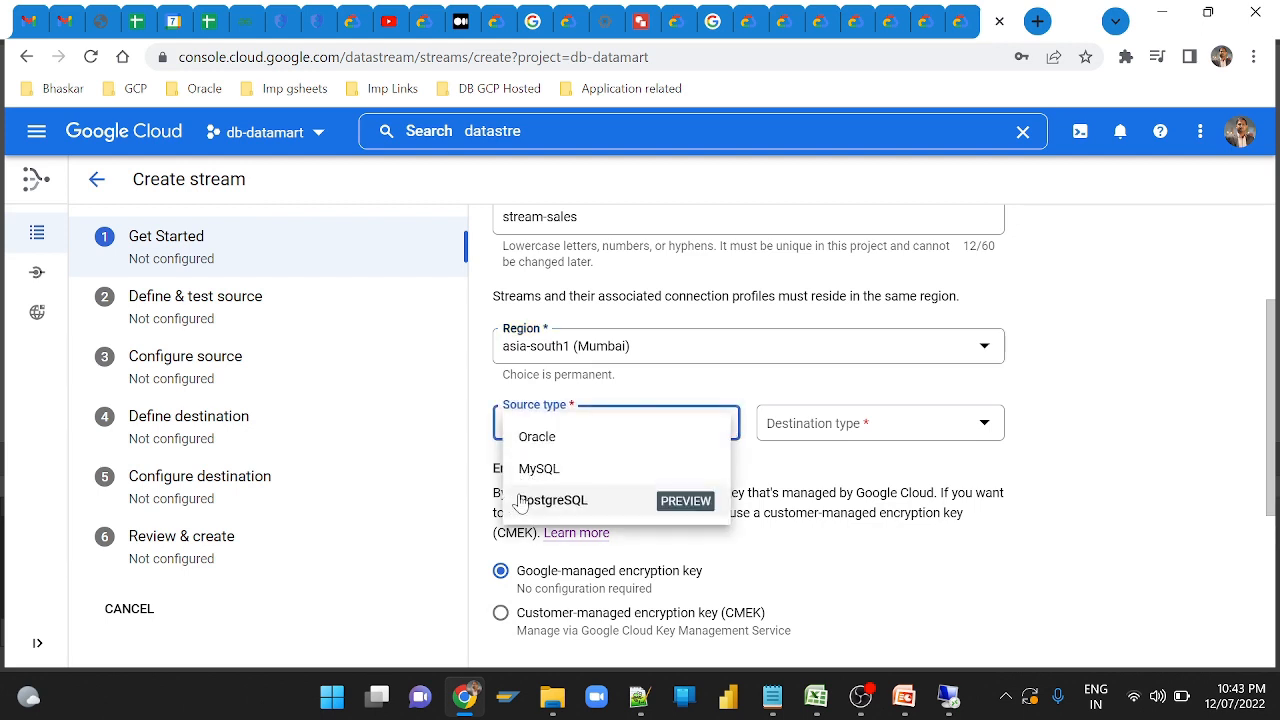
click(557, 446)
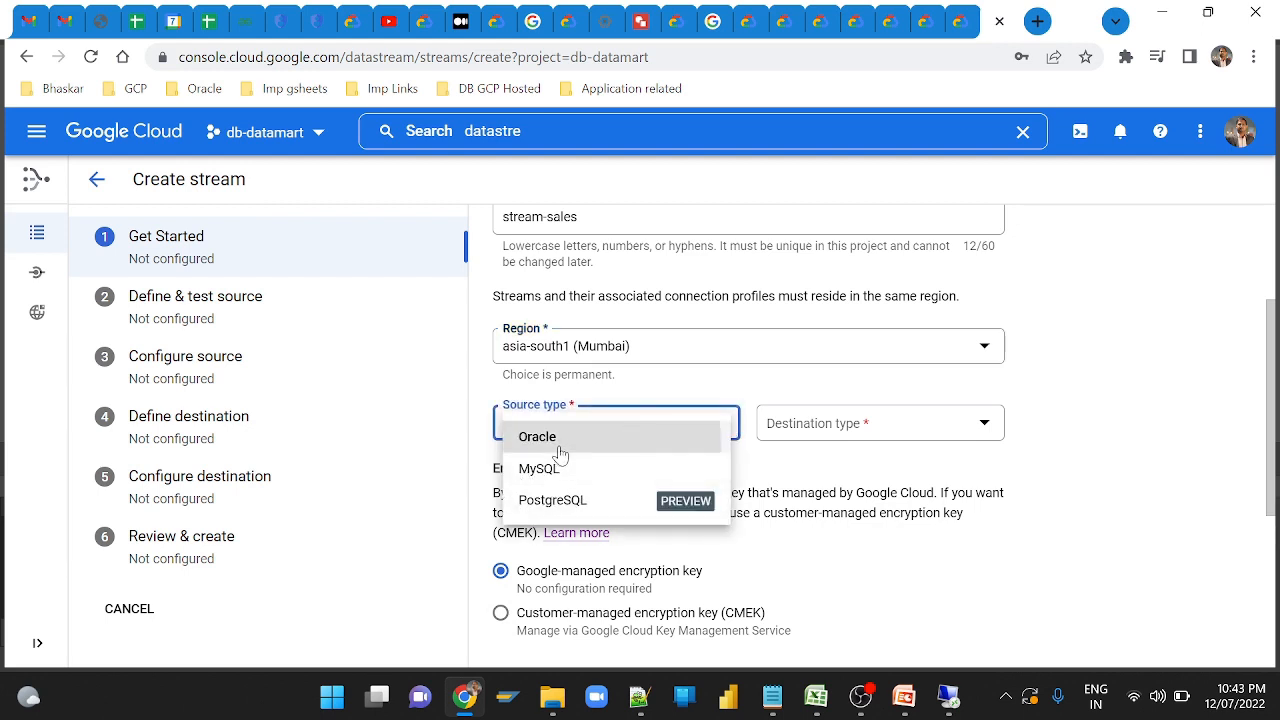
click(871, 435)
click(824, 476)
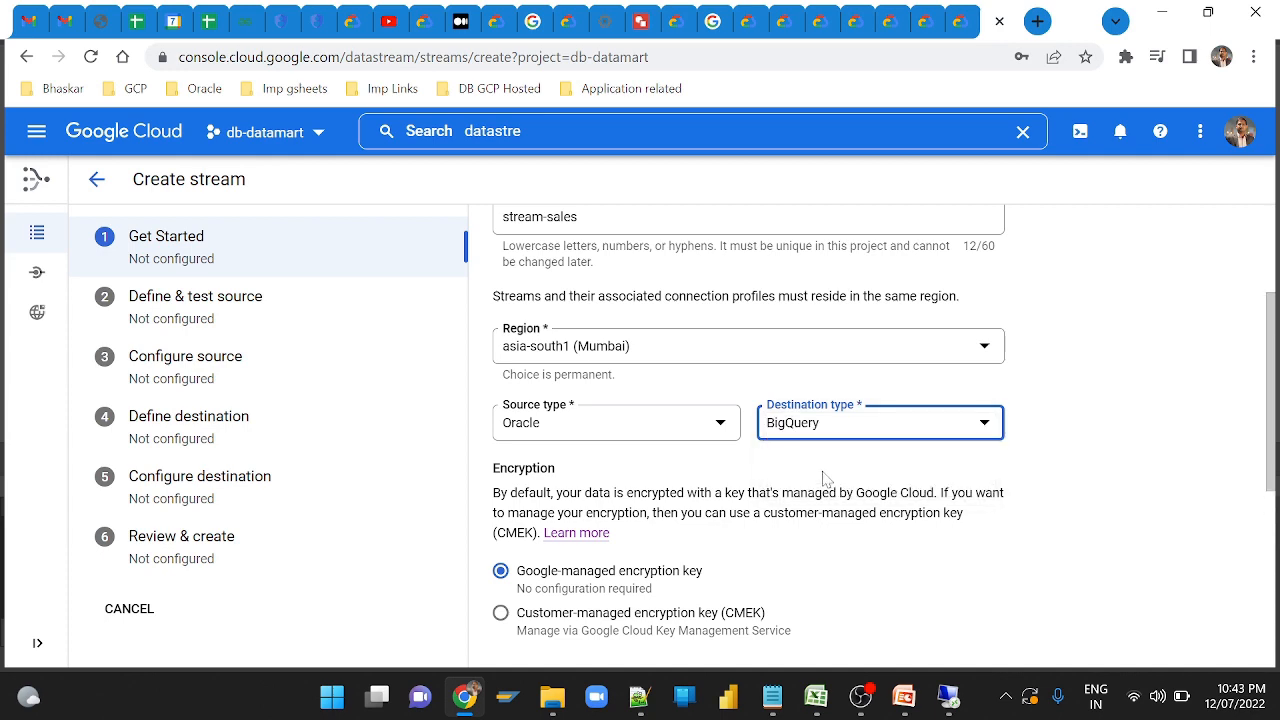
Keep the Google-managed encryption key without adding labels, review the prerequisites, and continue to the source definition.
scroll(712, 466, down, 1)
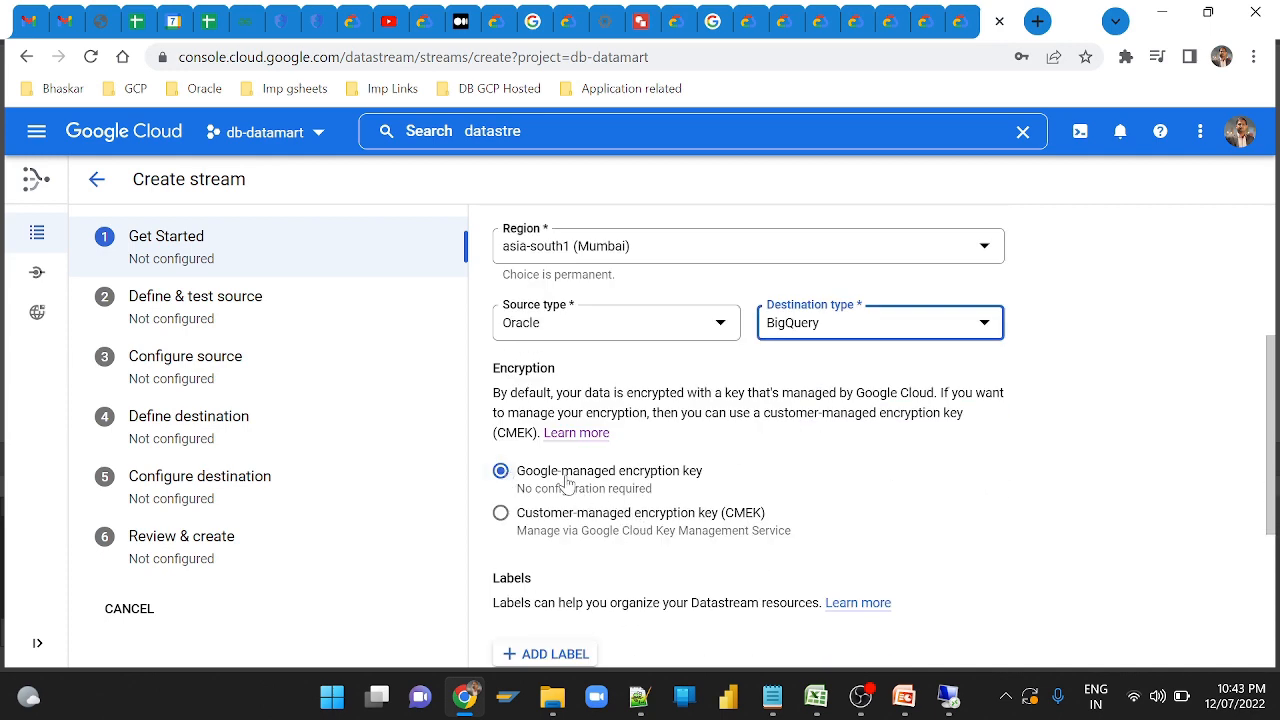
scroll(567, 484, down, 1)
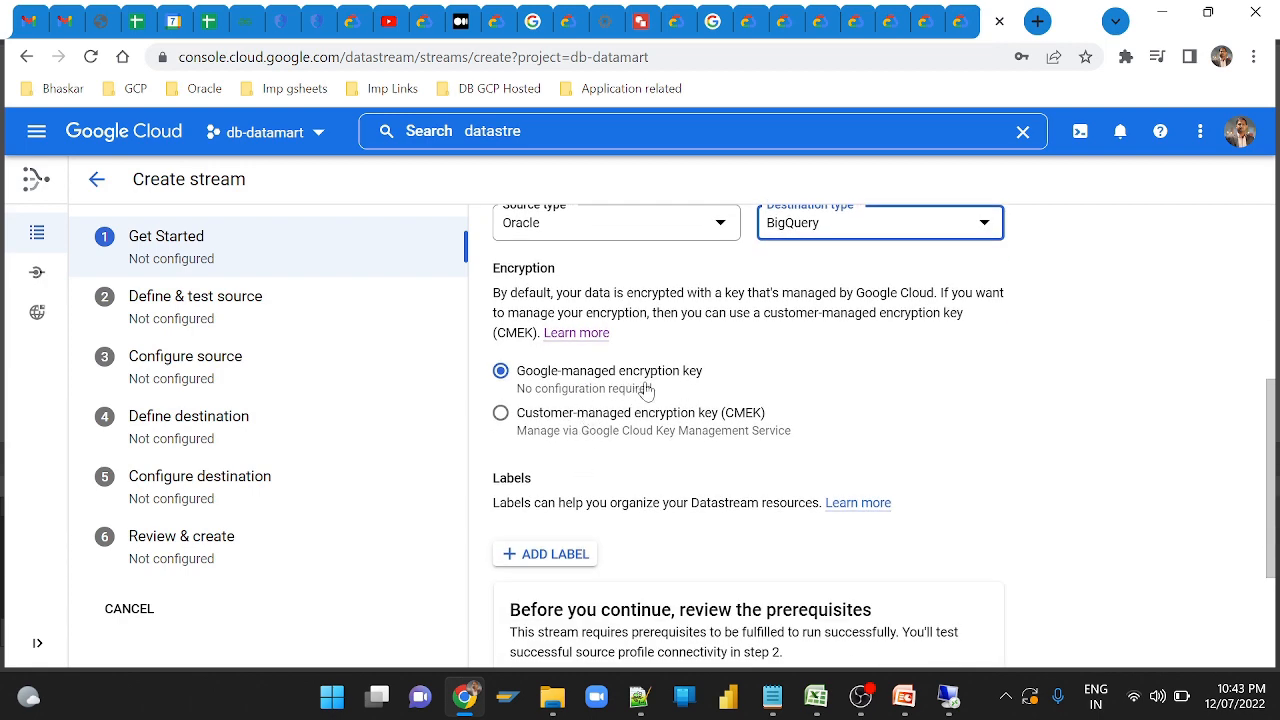
scroll(628, 440, down, 1)
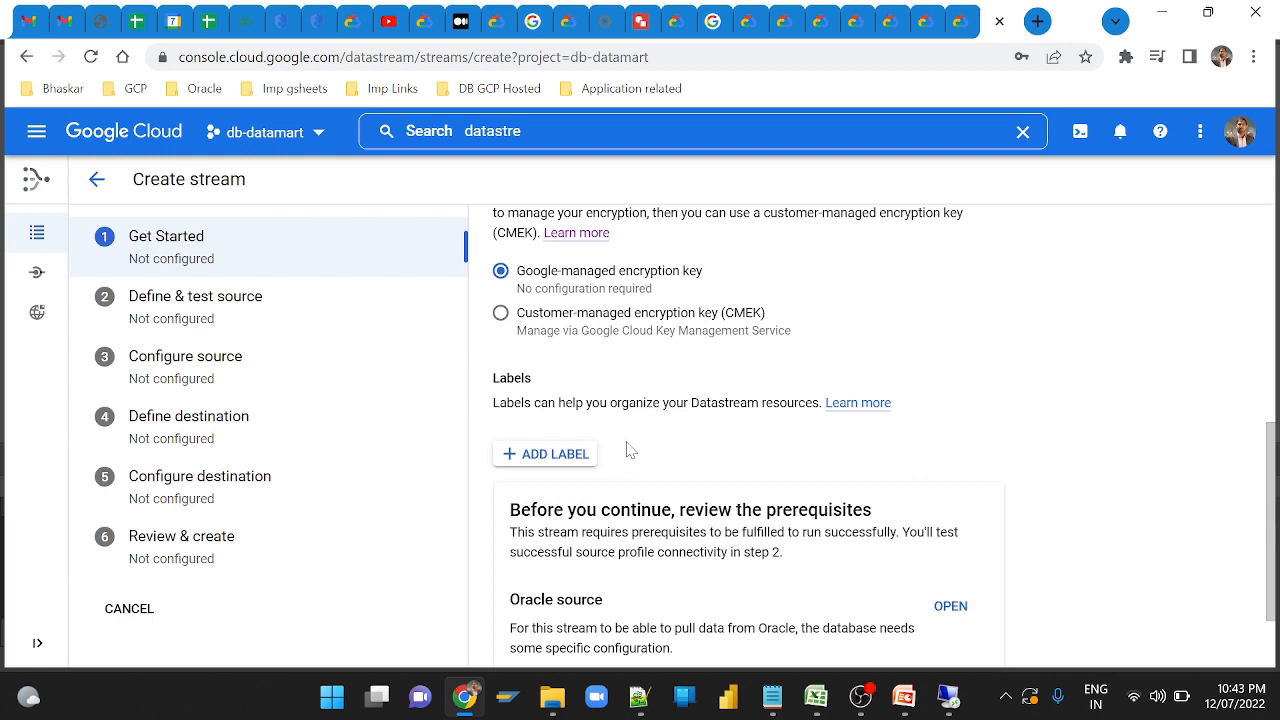
scroll(630, 450, down, 1)
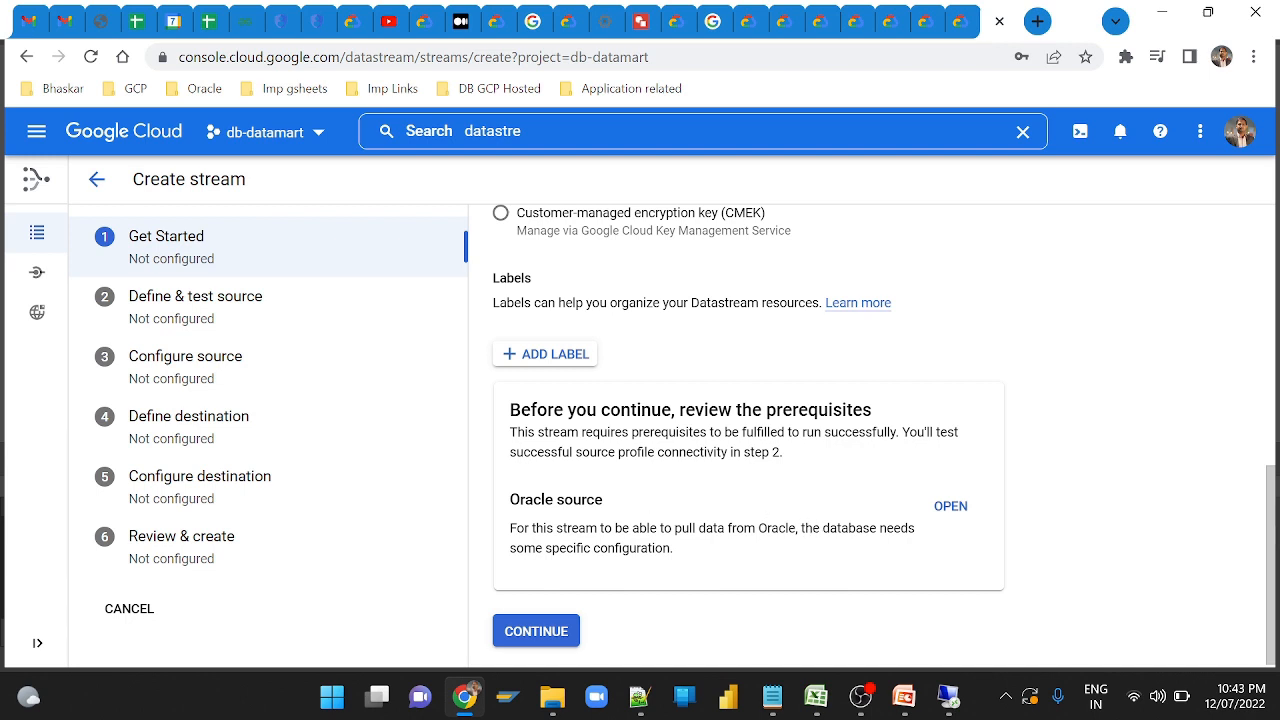
scroll(748, 480, down, 1)
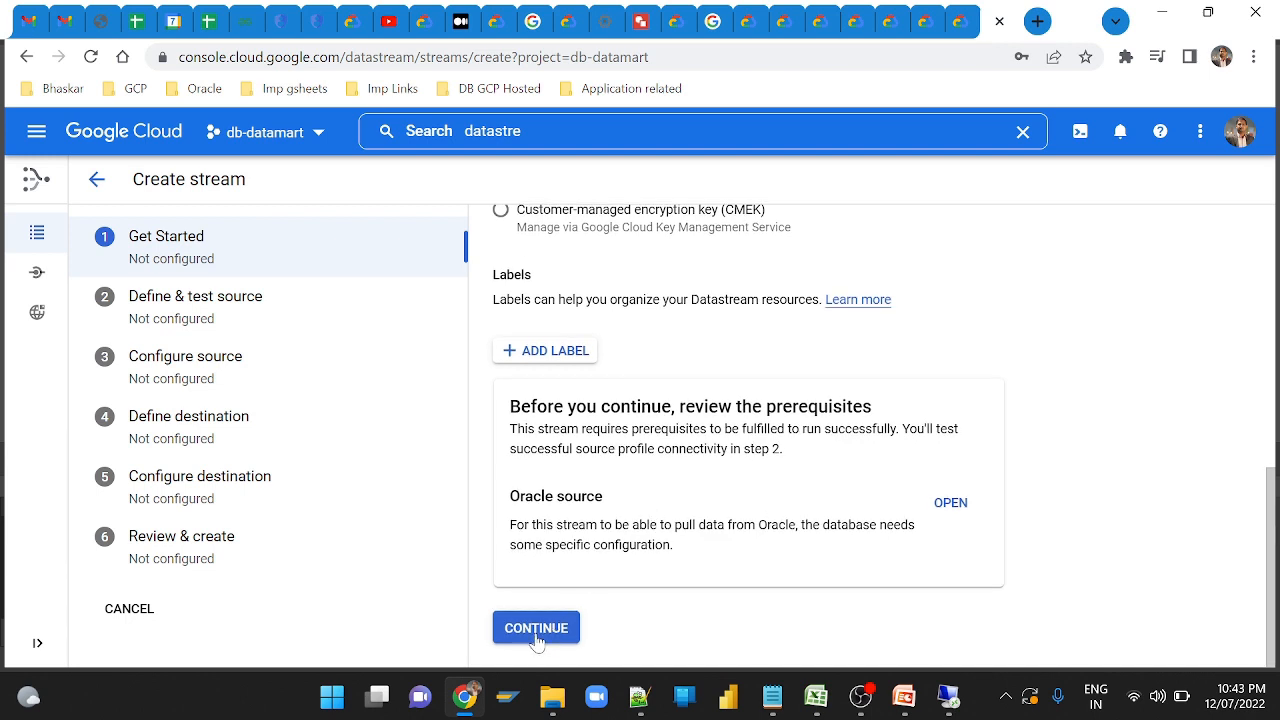
click(537, 640)
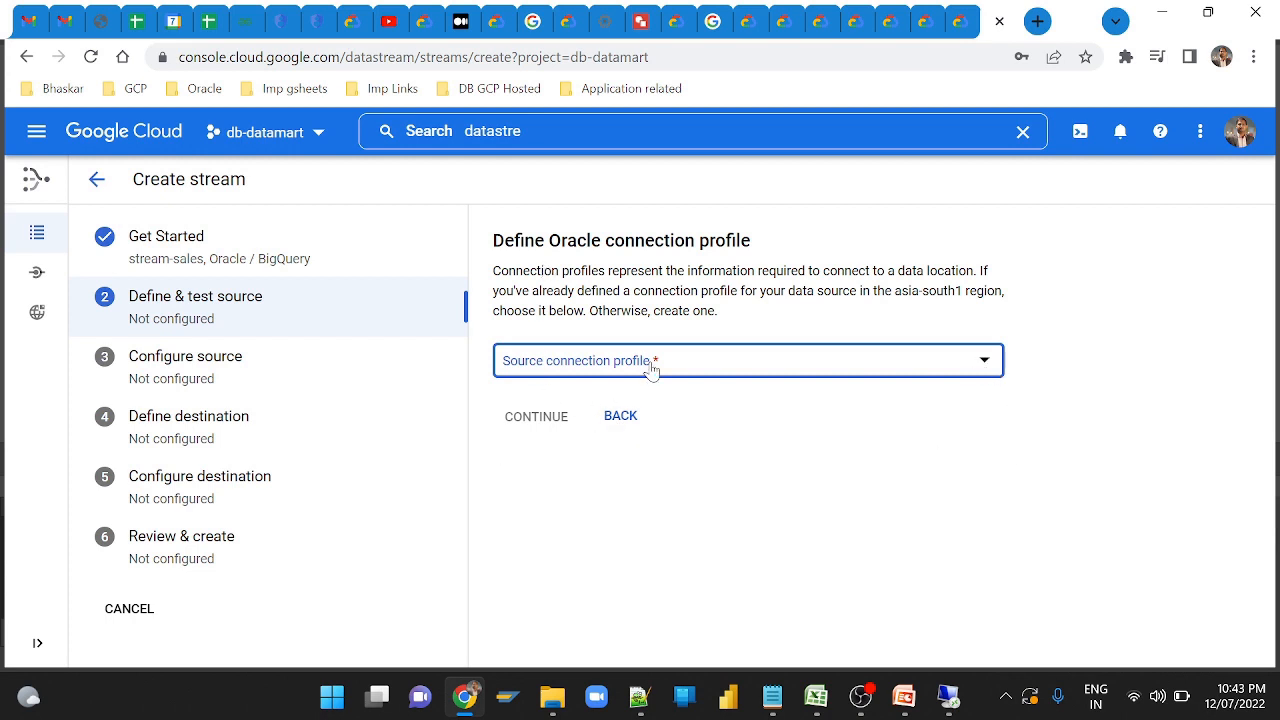
Choose db-datamart-test as the stream's source connection profile.
click(986, 368)
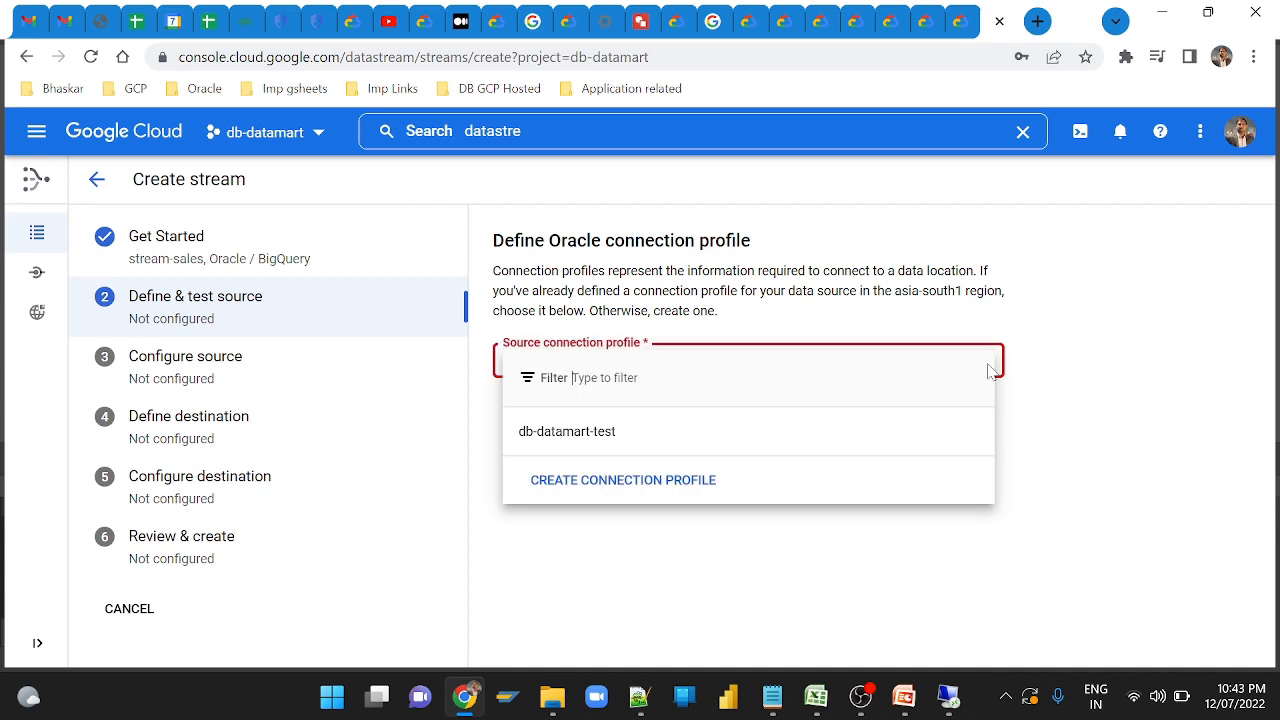
click(569, 439)
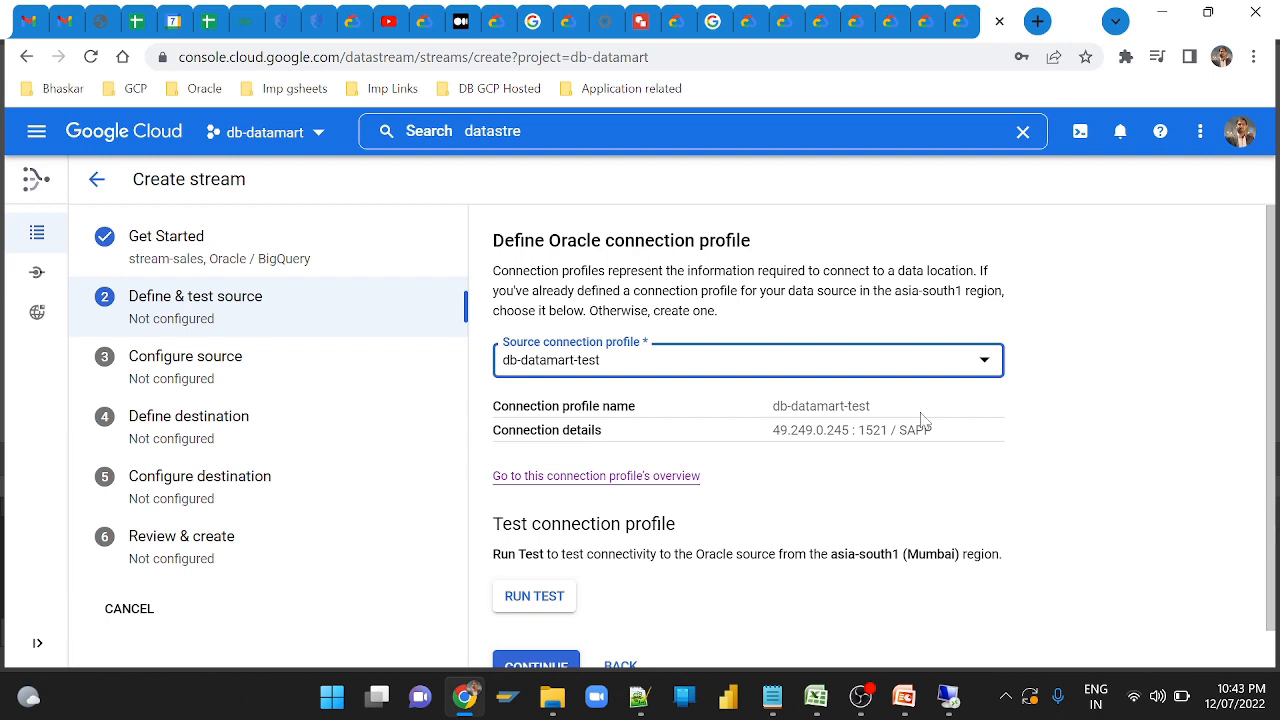
Test the connectivity of the Oracle source connection profile and continue to the source configuration.
scroll(770, 447, down, 1)
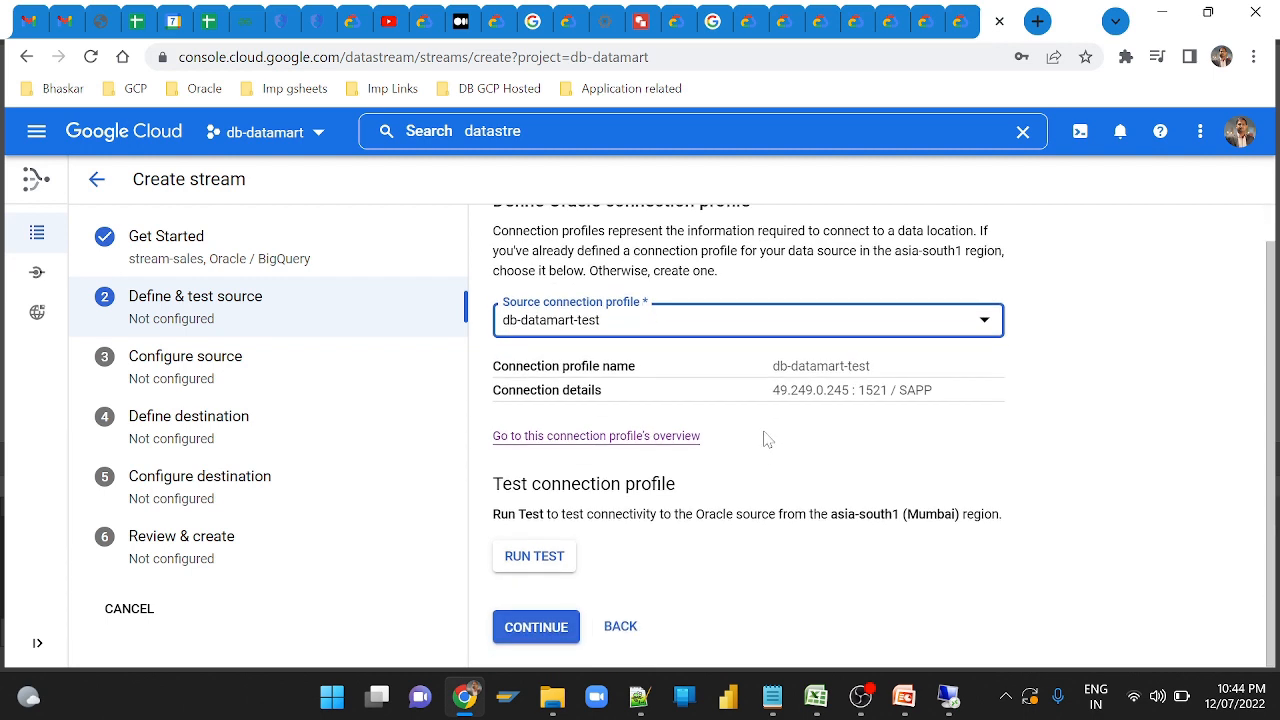
click(535, 564)
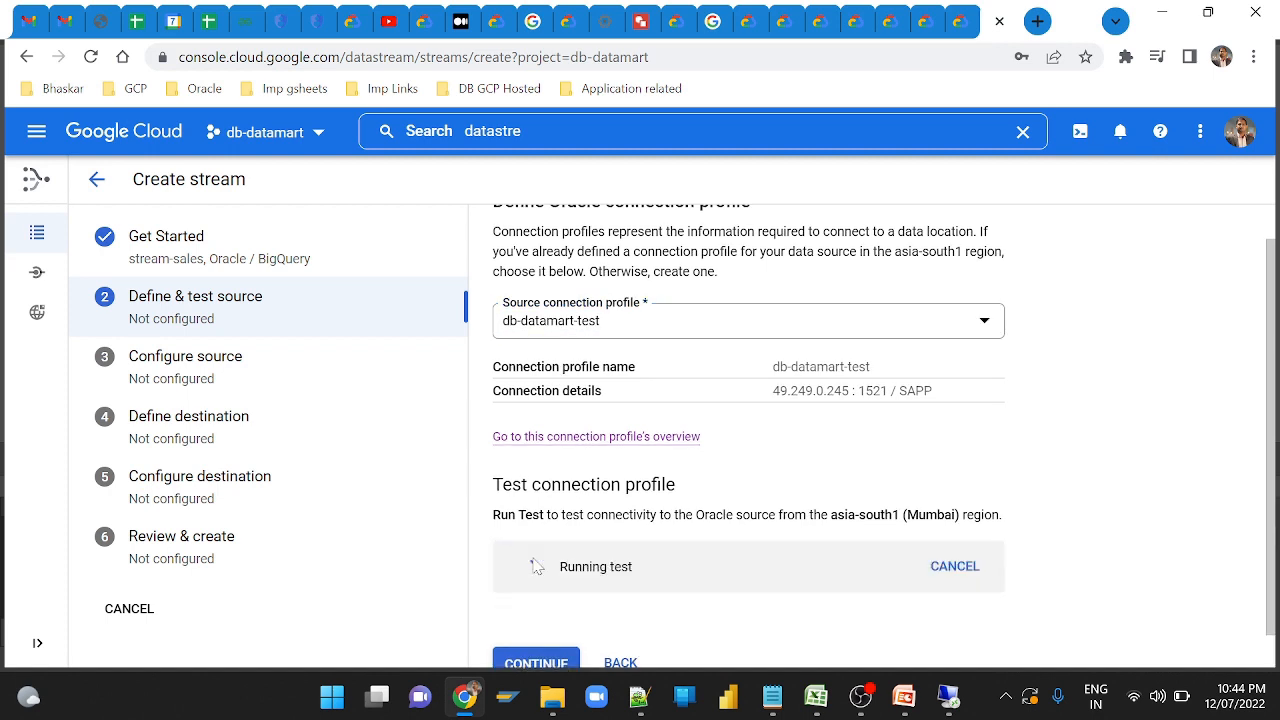
scroll(702, 553, down, 1)
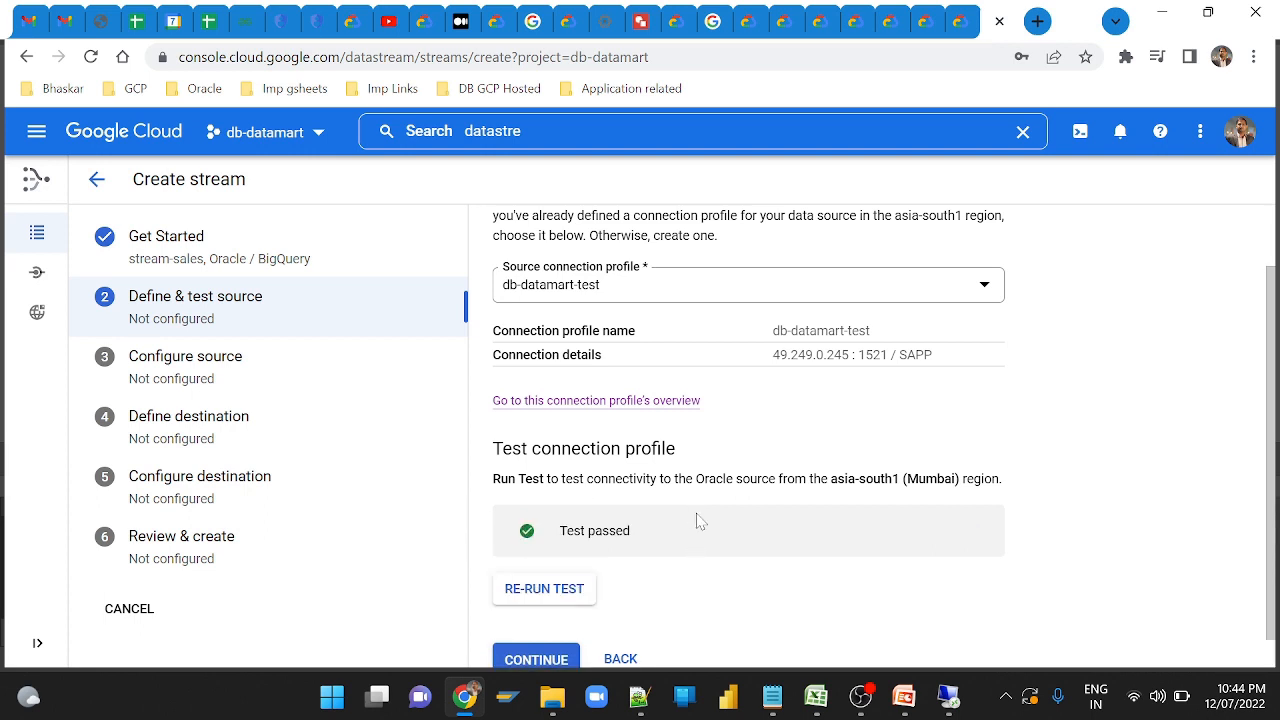
scroll(714, 529, down, 1)
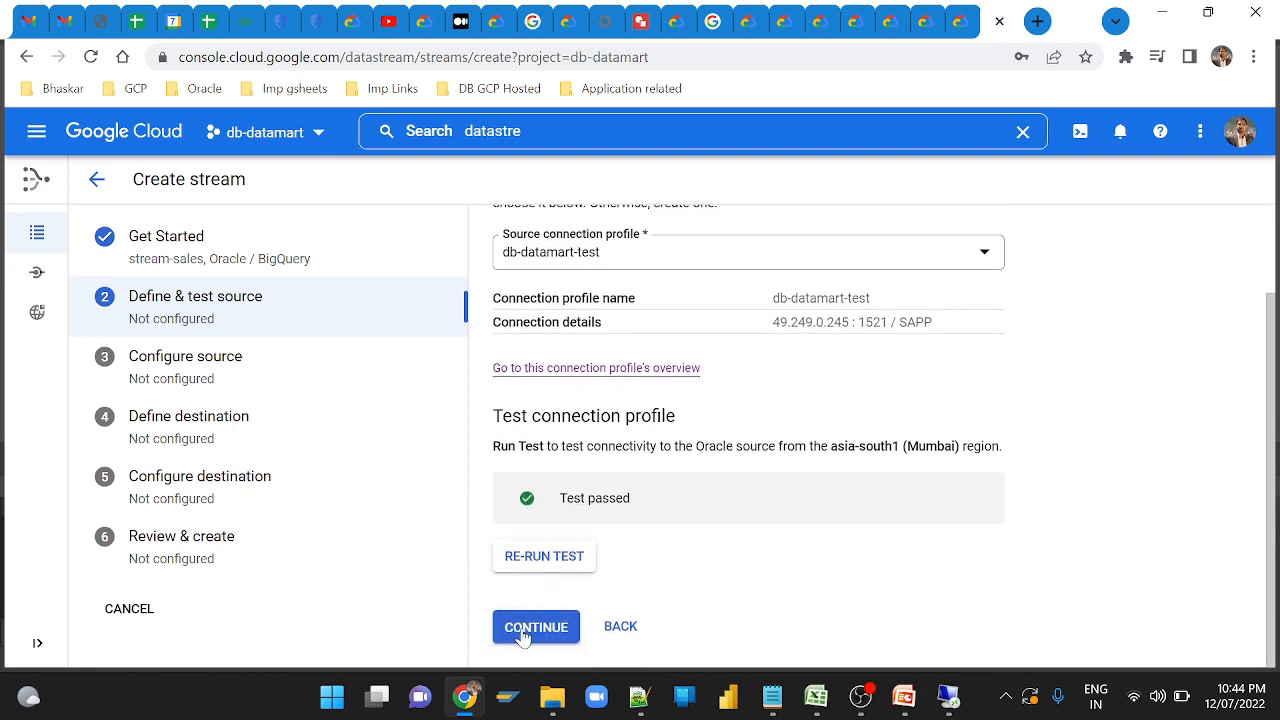
click(522, 630)
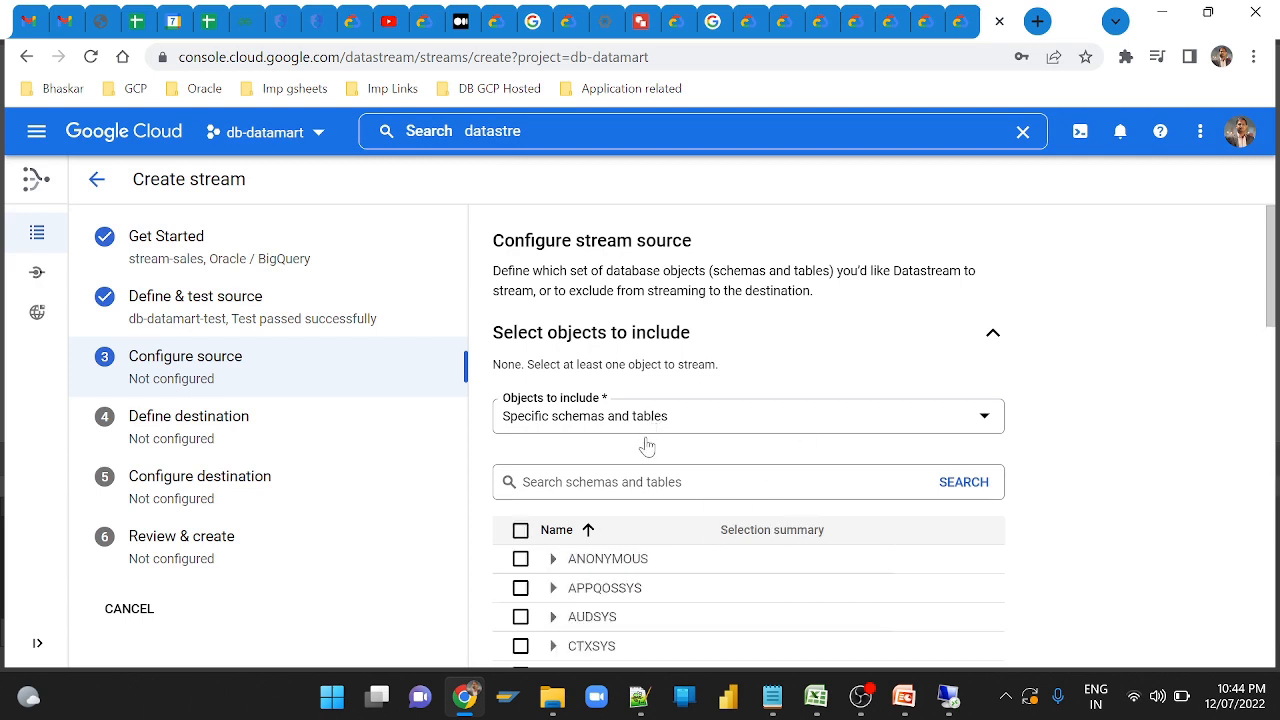
Include the whole APPQOSSYS schema, with all its tables and future tables, in the objects to stream.
scroll(605, 518, down, 1)
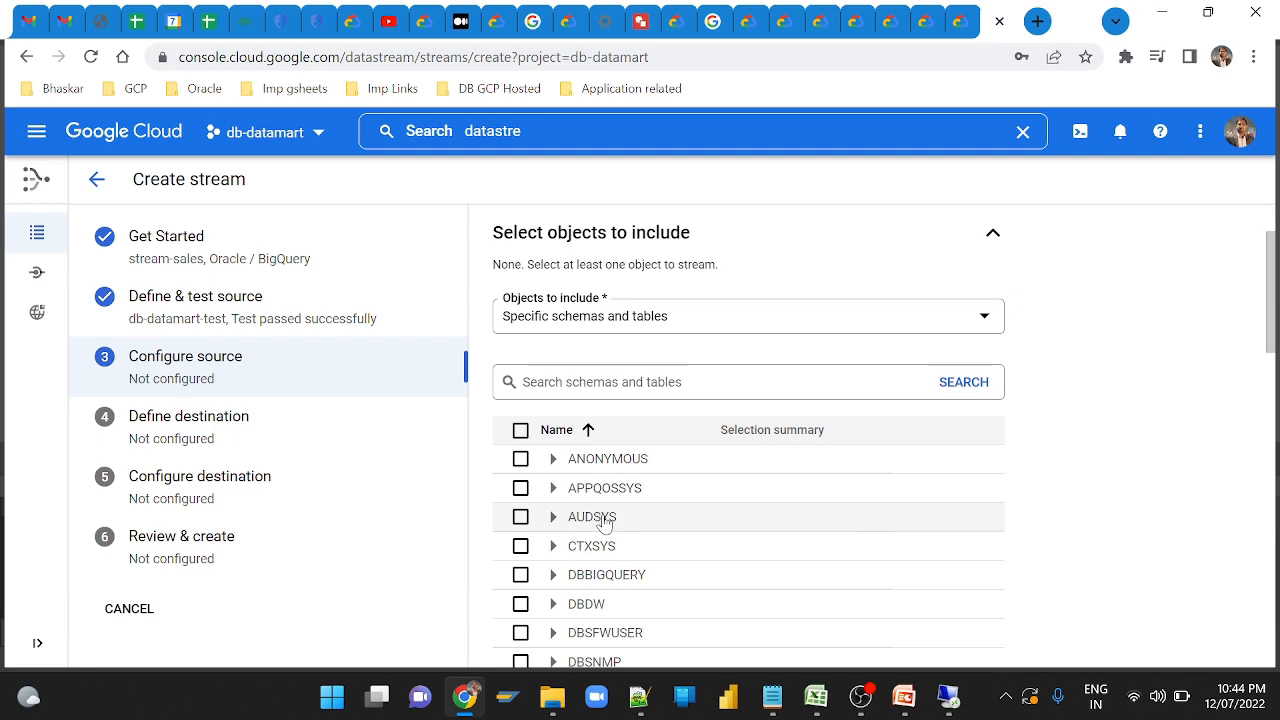
scroll(603, 520, up, 1)
scroll(603, 520, down, 1)
click(554, 461)
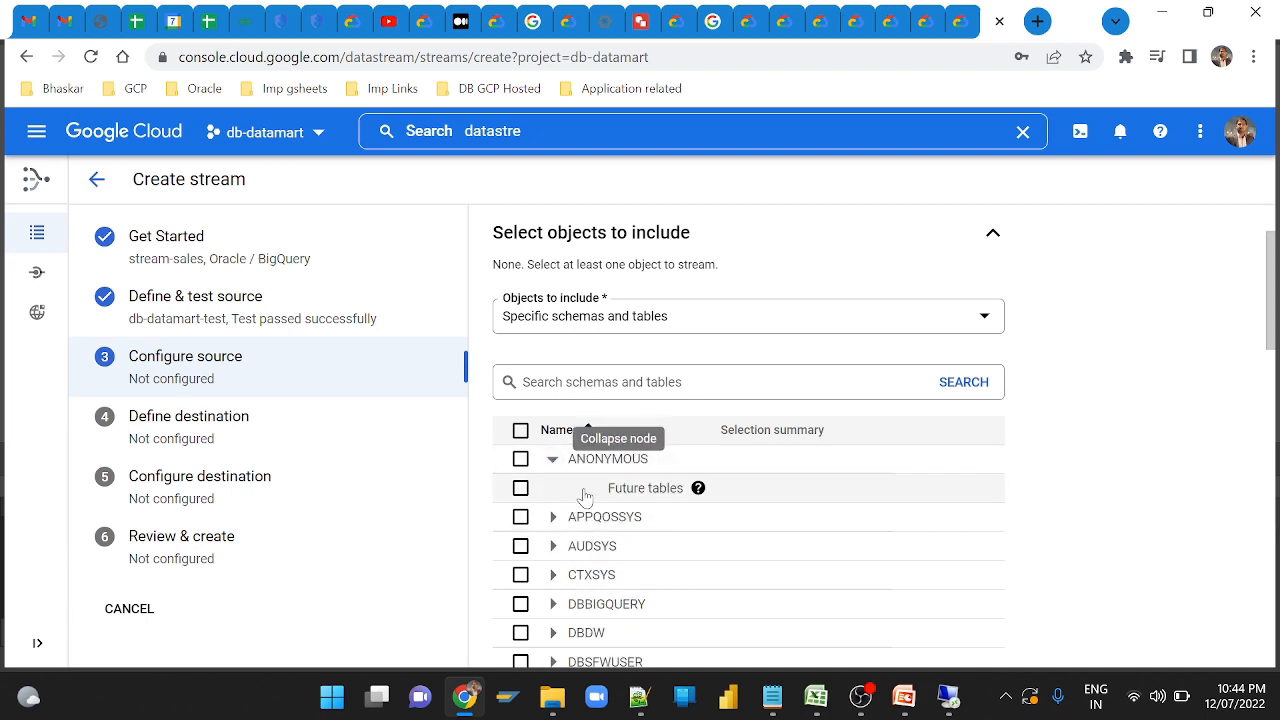
click(554, 517)
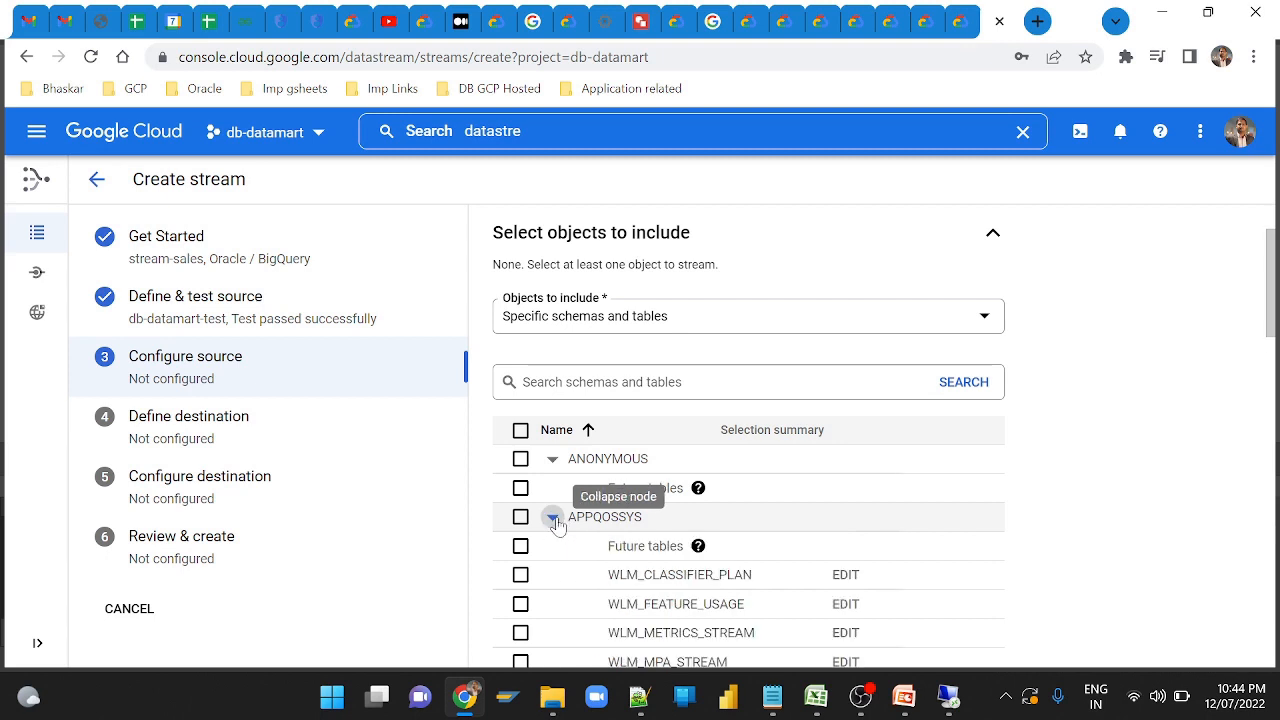
scroll(577, 595, down, 1)
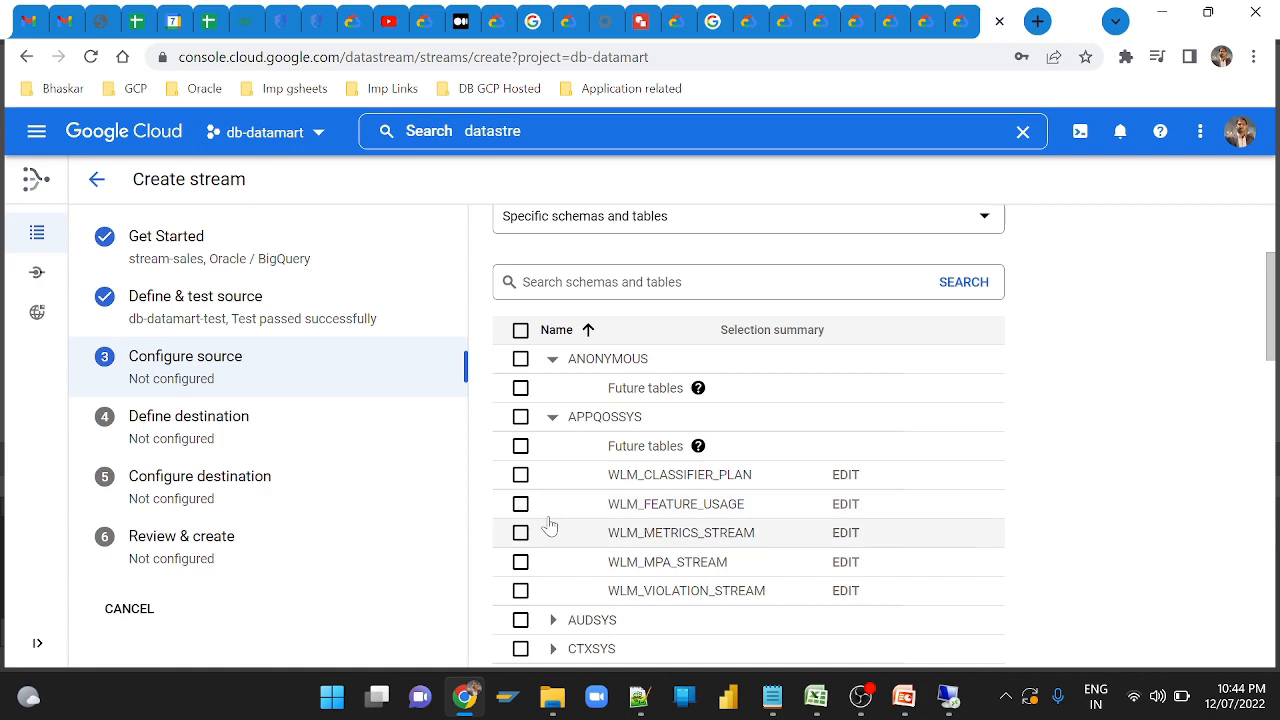
click(521, 506)
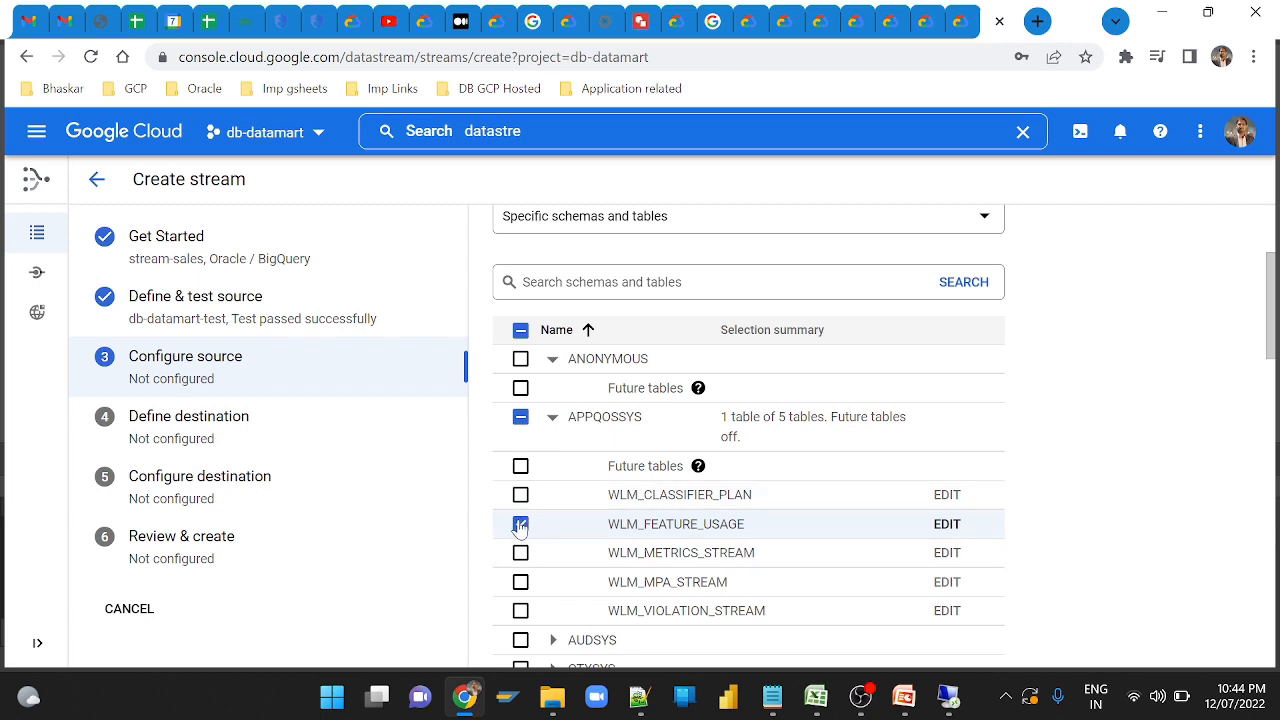
click(520, 524)
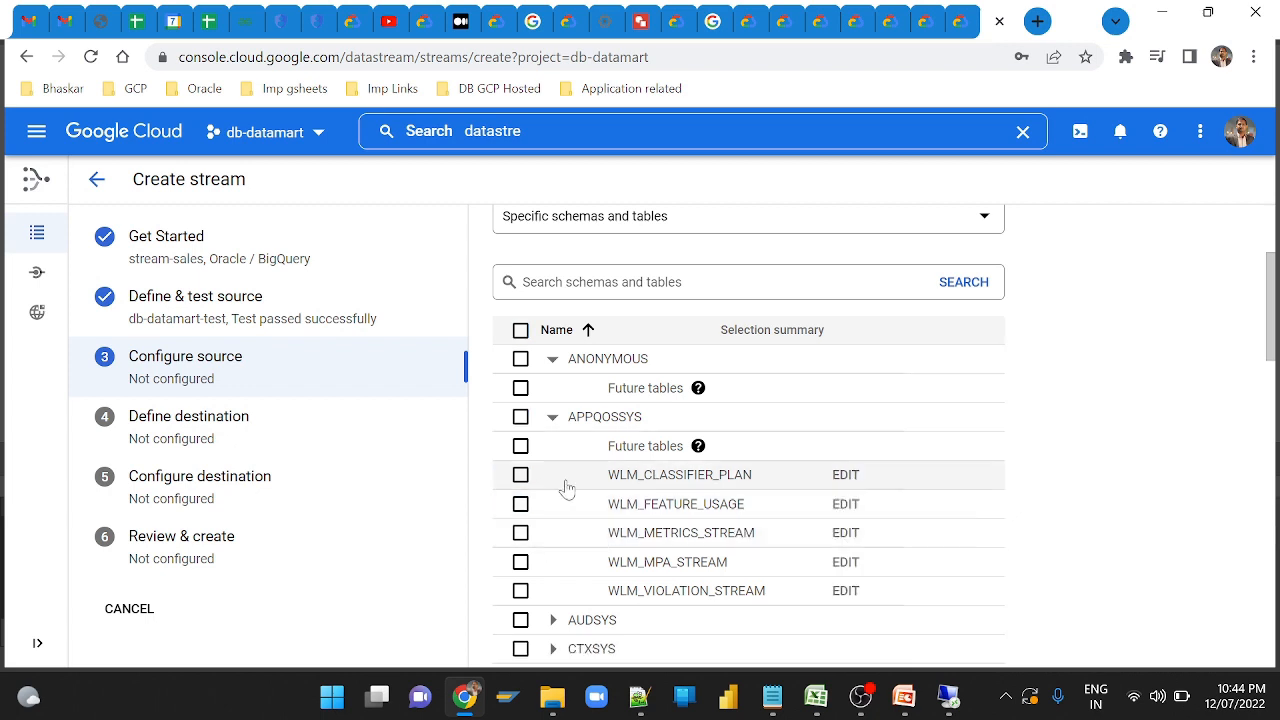
click(520, 417)
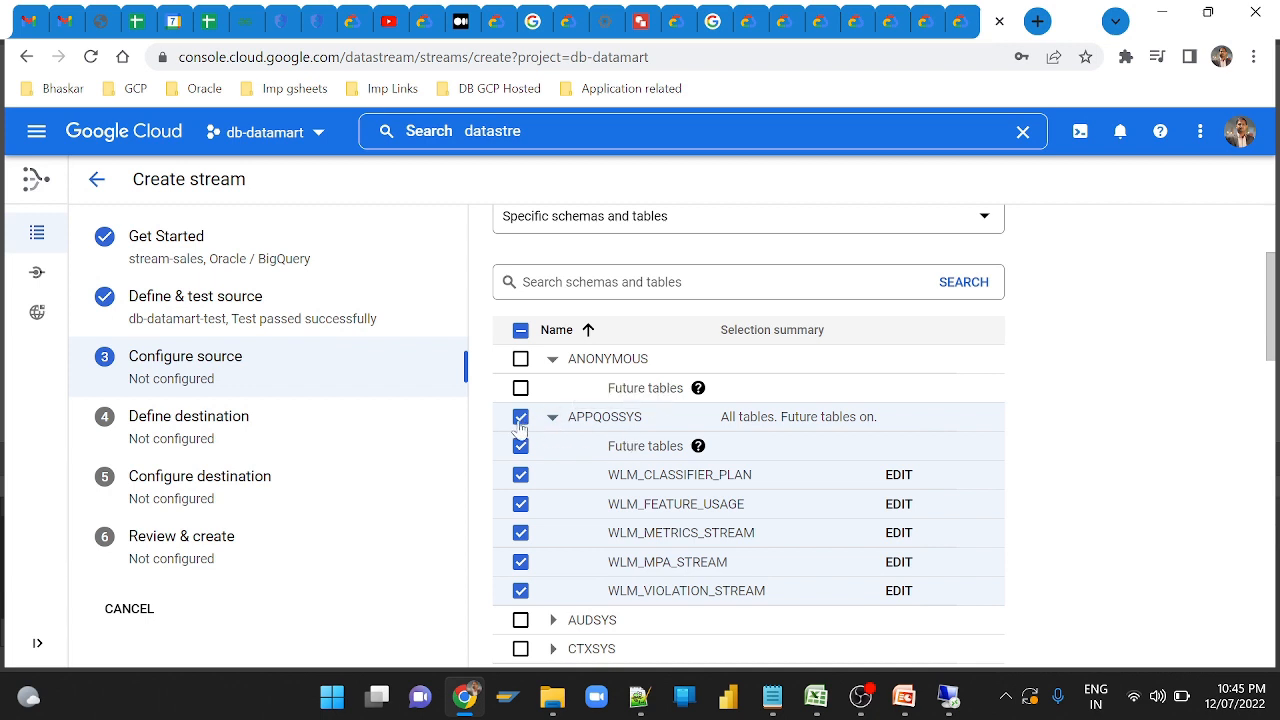
click(552, 360)
click(552, 388)
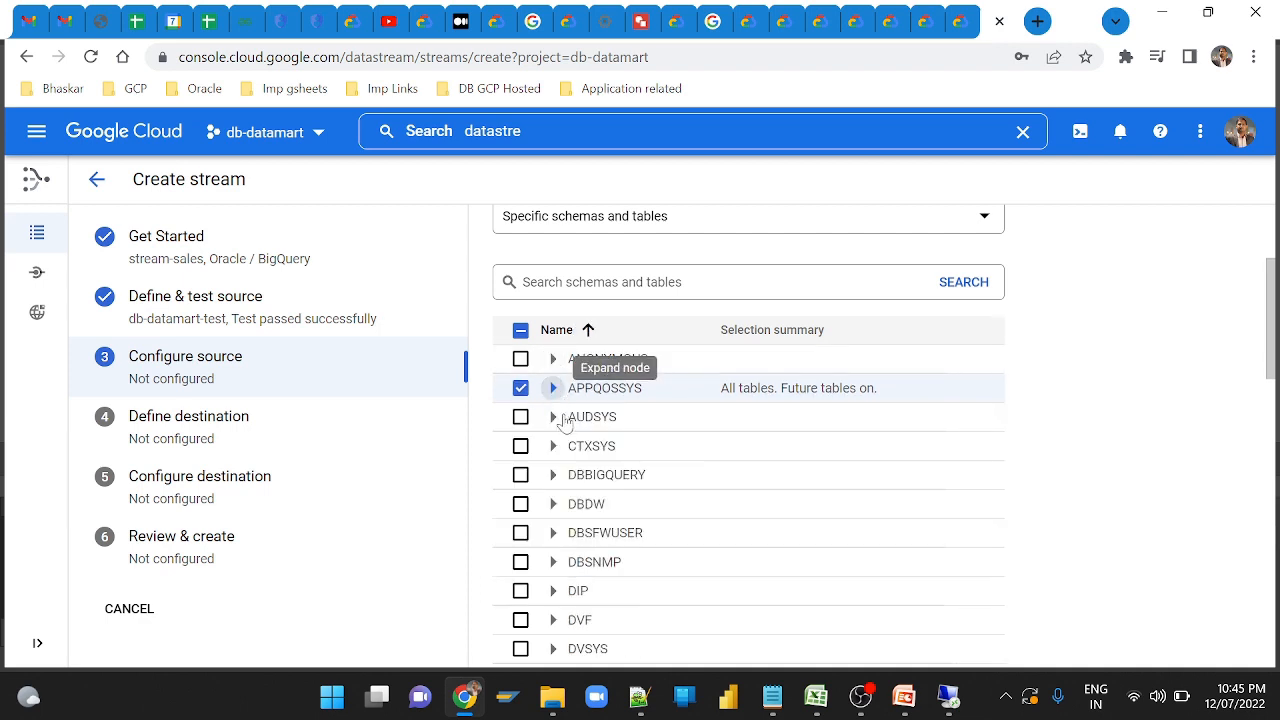
Review the optional setting for objects to exclude from the stream and leave it empty.
scroll(617, 486, down, 4)
scroll(769, 530, down, 3)
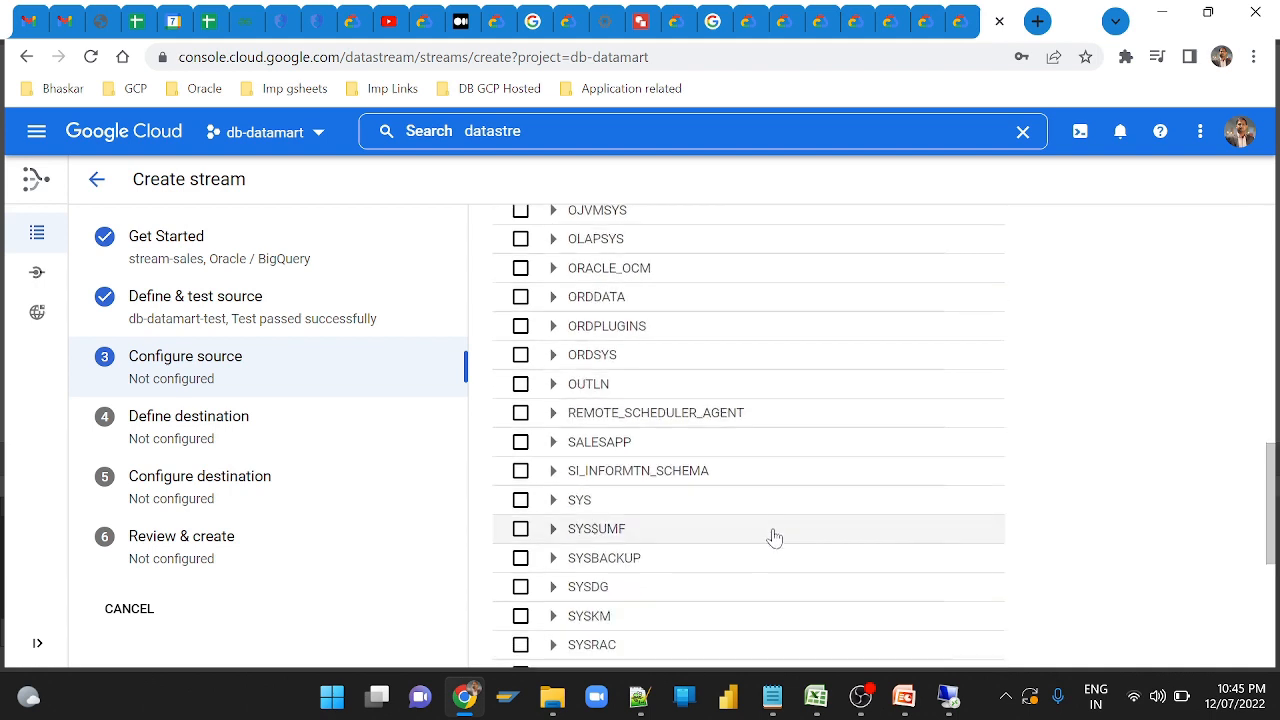
scroll(774, 538, down, 3)
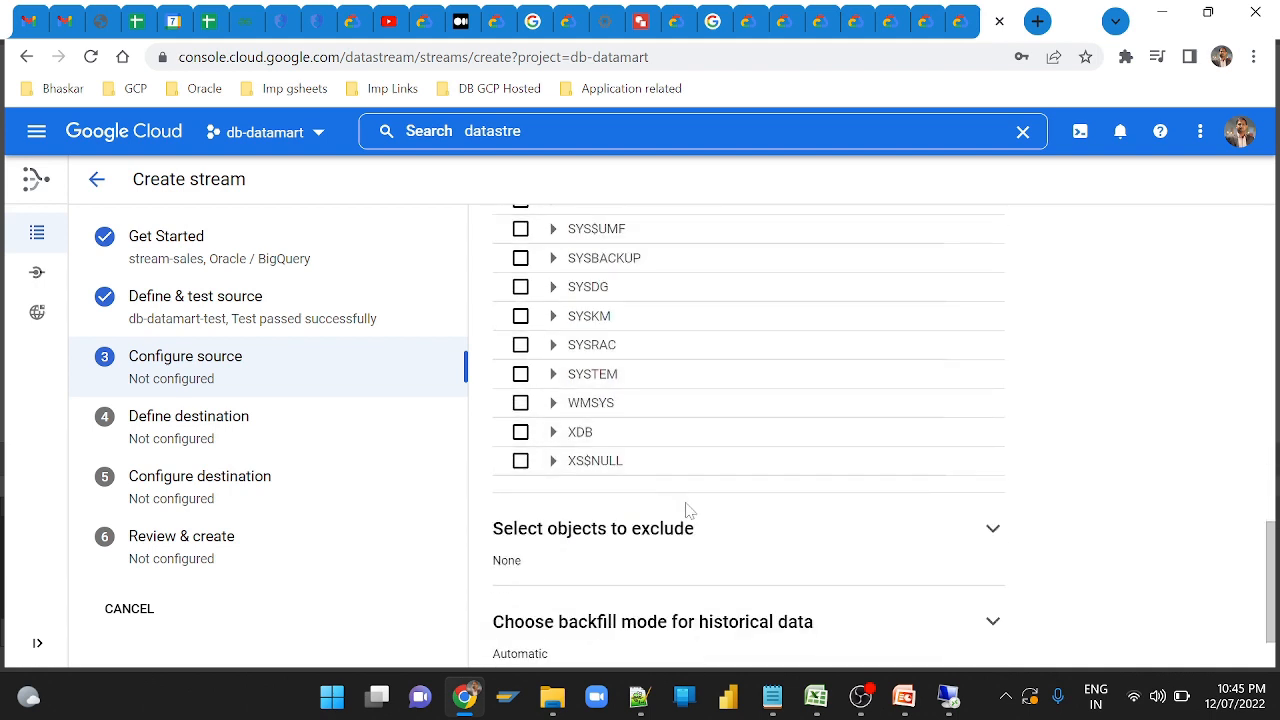
click(994, 537)
scroll(828, 563, down, 2)
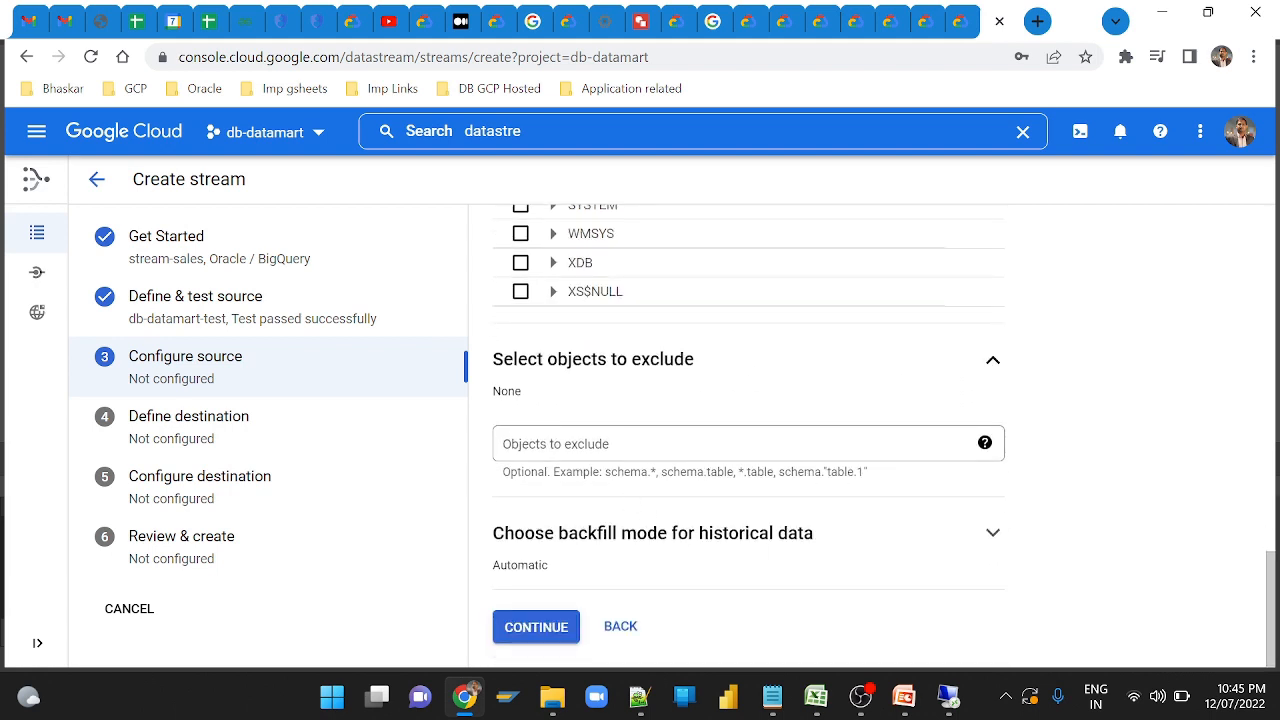
click(993, 360)
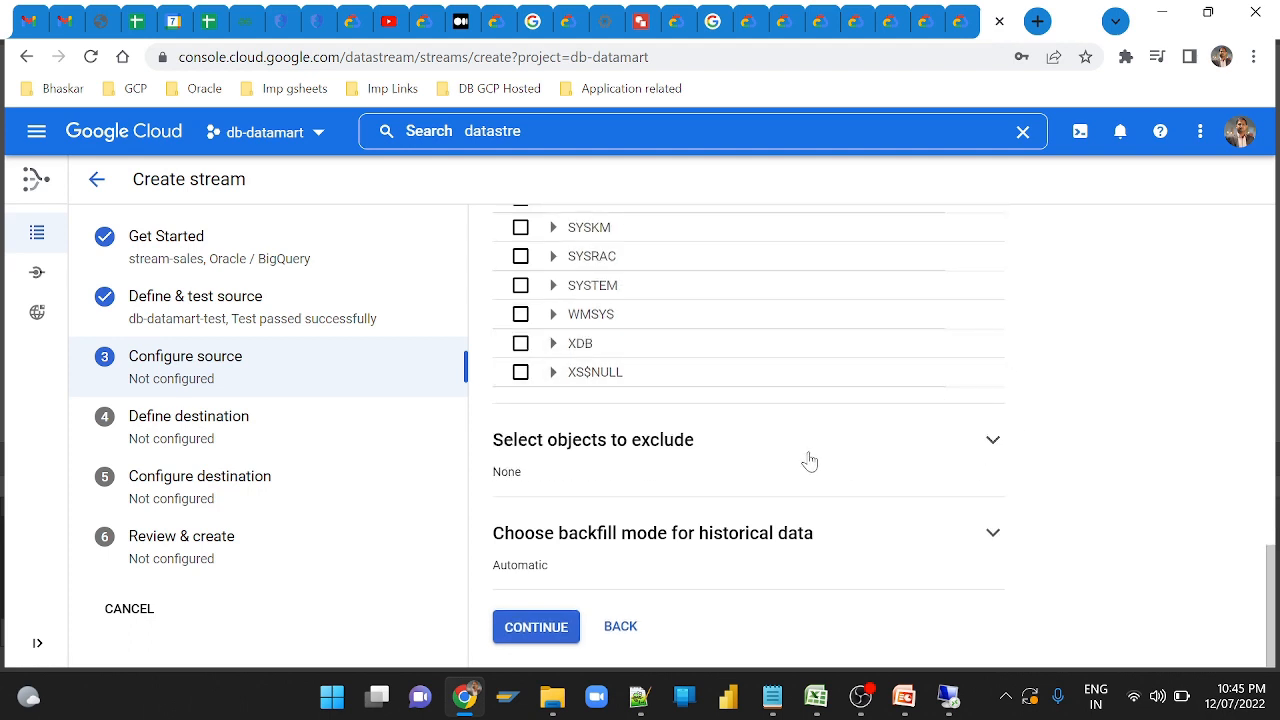
Review the backfill modes for historical data and keep the Automatic mode.
click(990, 534)
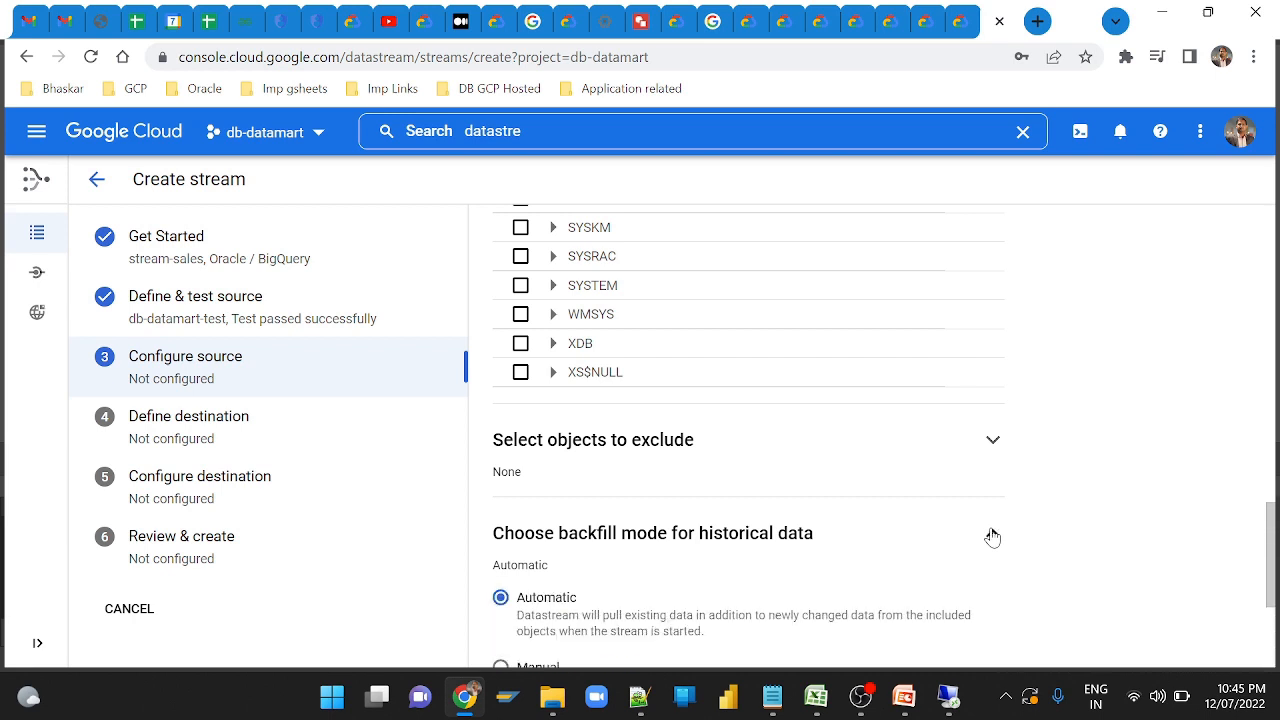
scroll(729, 493, down, 2)
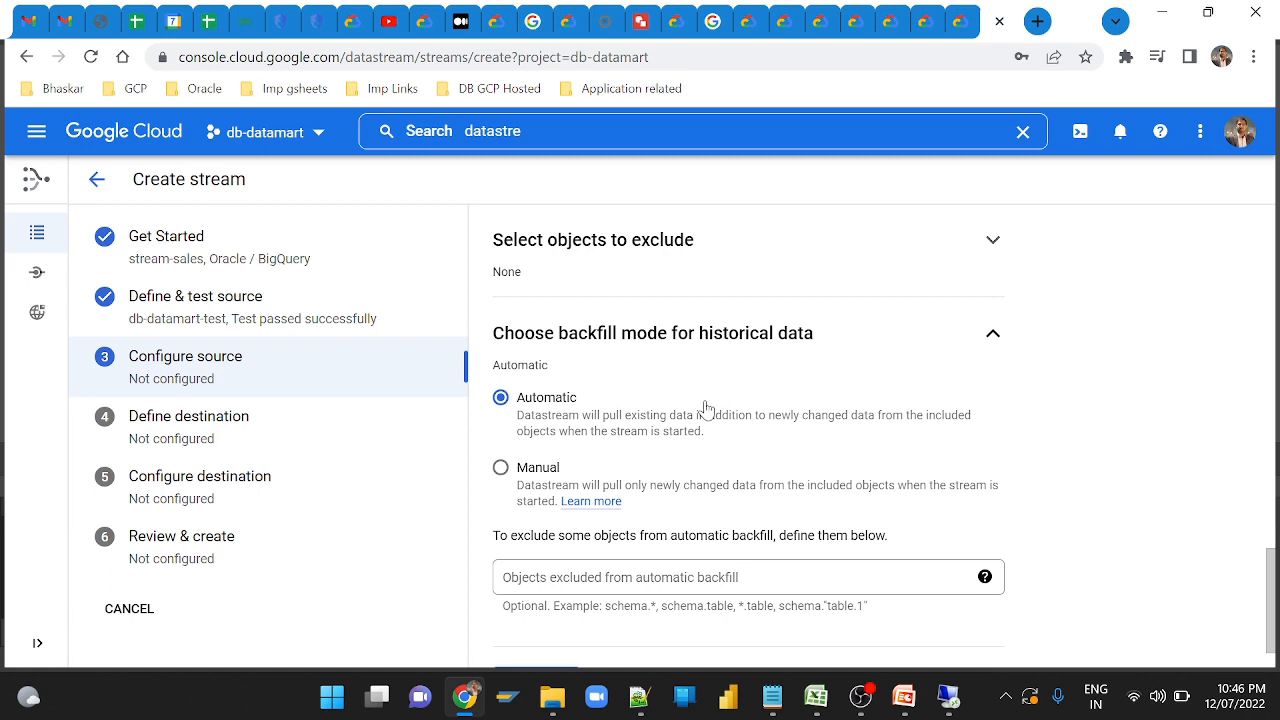
scroll(705, 408, down, 1)
scroll(704, 374, up, 2)
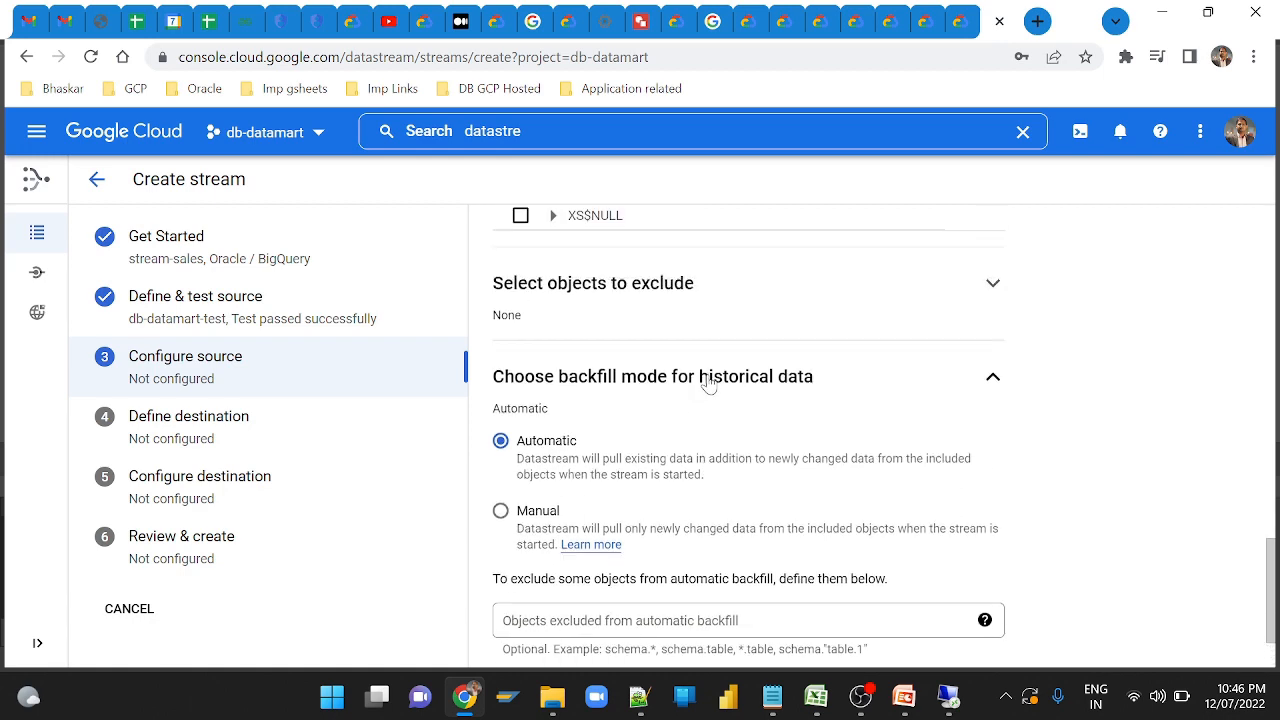
scroll(665, 468, up, 2)
scroll(666, 466, down, 2)
click(993, 378)
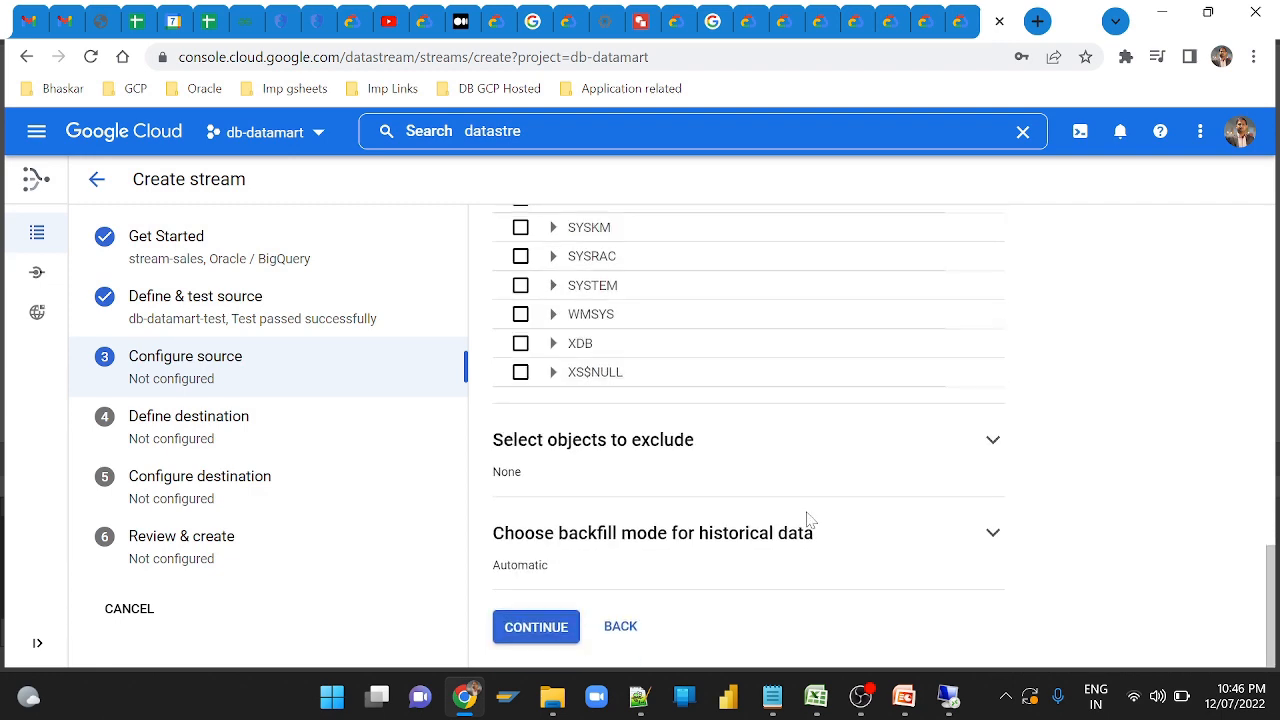
Recheck the list of included schemas and continue to the destination definition.
scroll(762, 493, up, 2)
scroll(855, 452, up, 8)
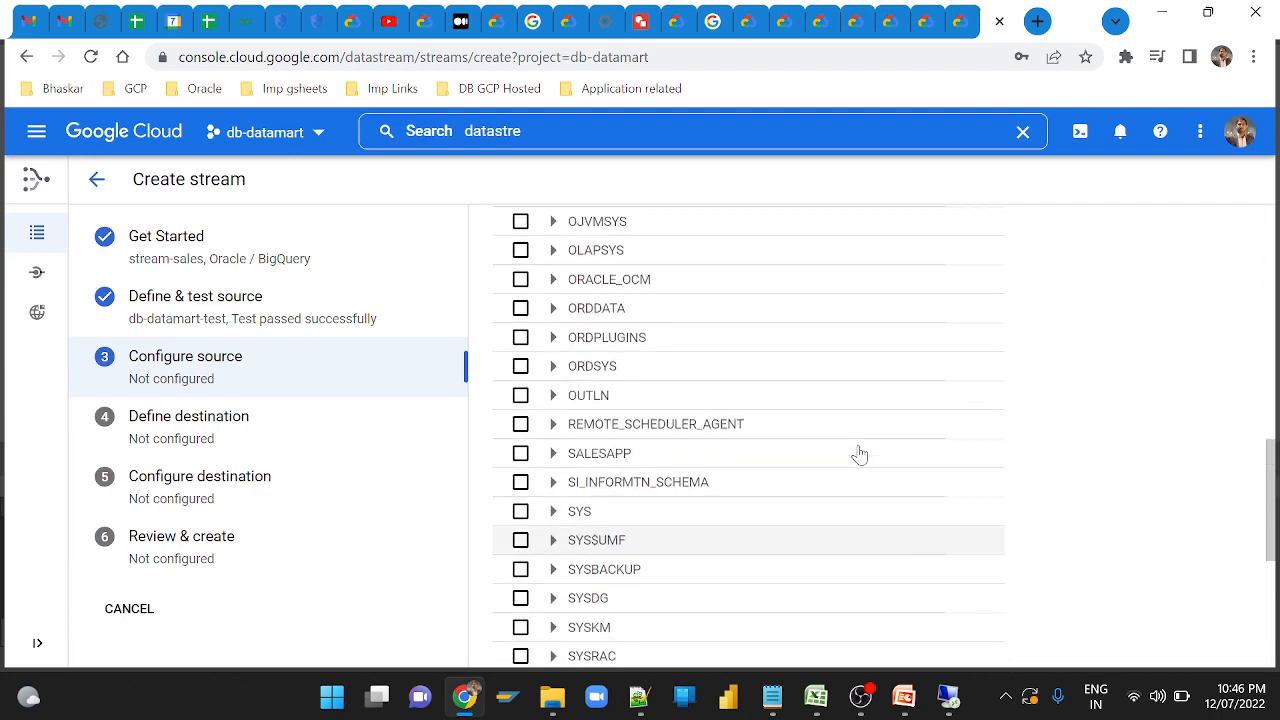
scroll(859, 453, up, 1)
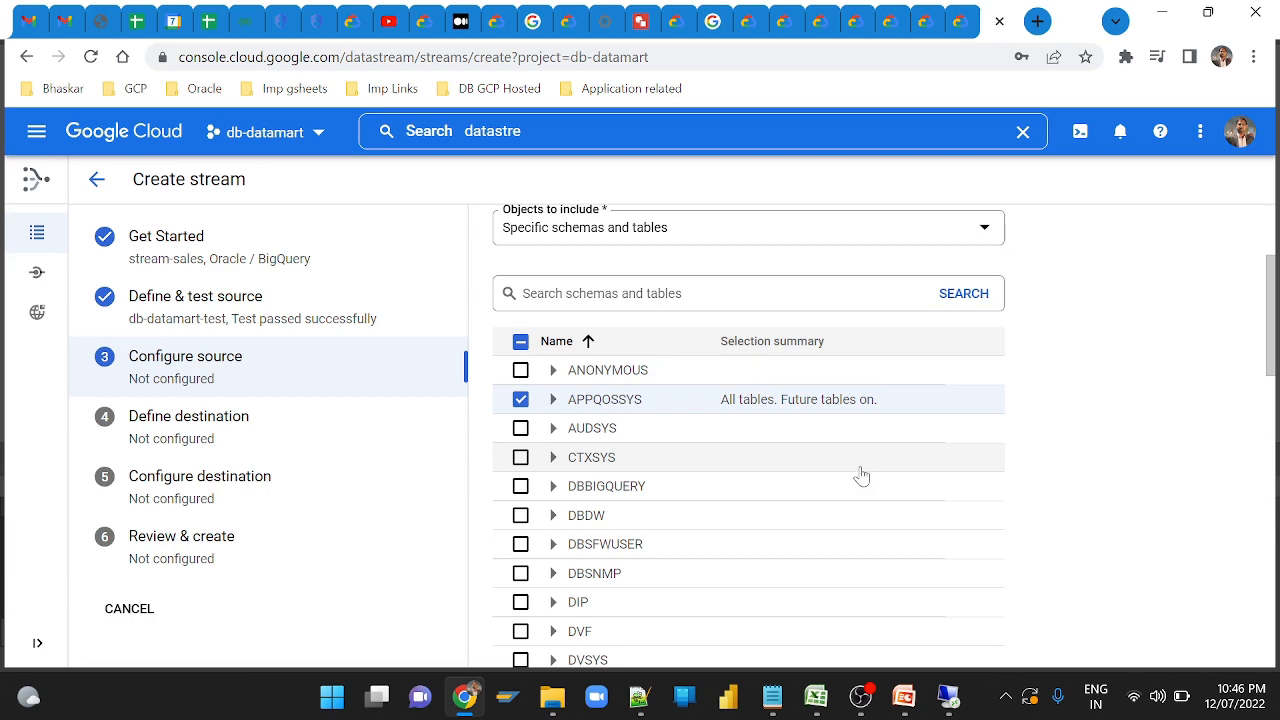
scroll(855, 450, up, 1)
scroll(848, 445, up, 1)
scroll(800, 460, down, 15)
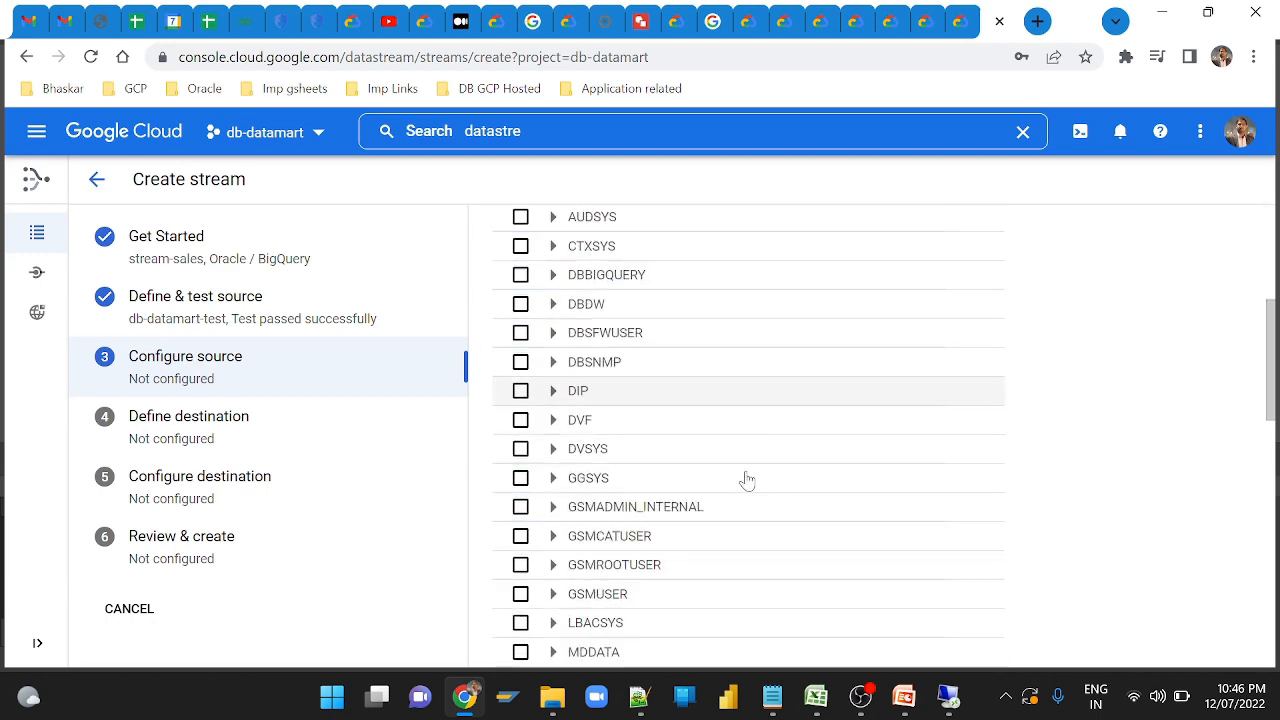
scroll(718, 474, down, 1)
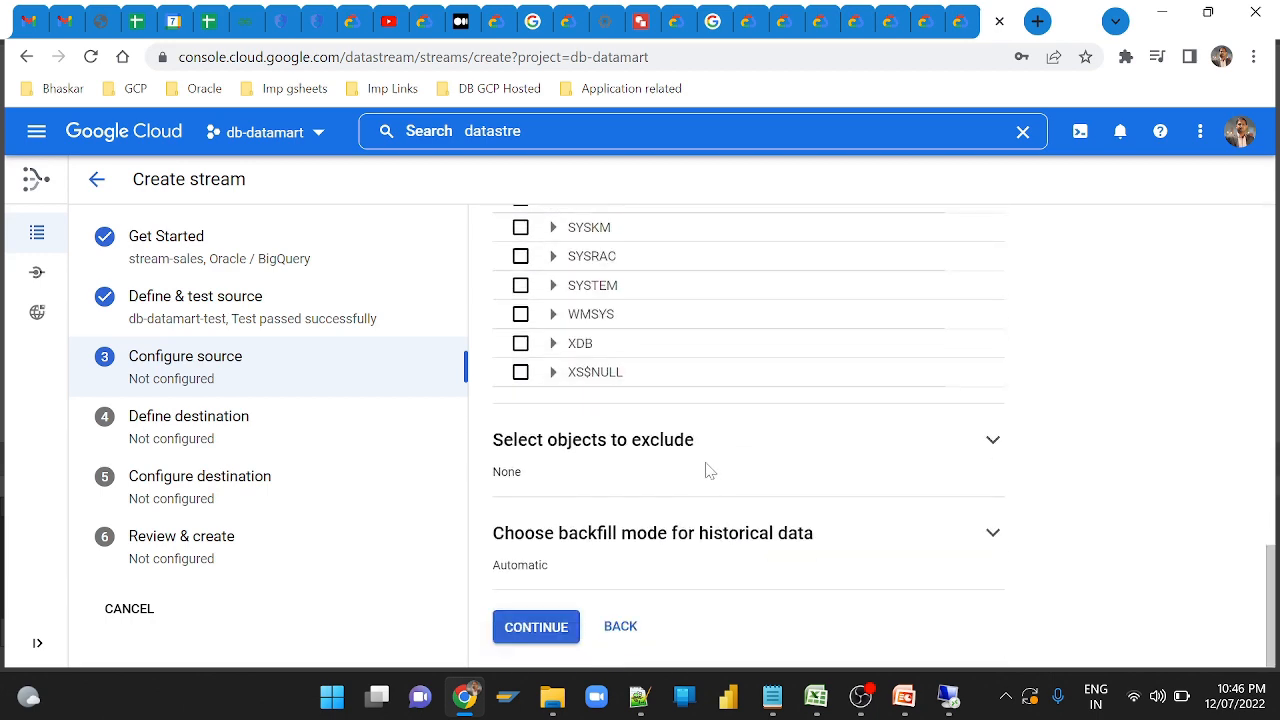
click(536, 638)
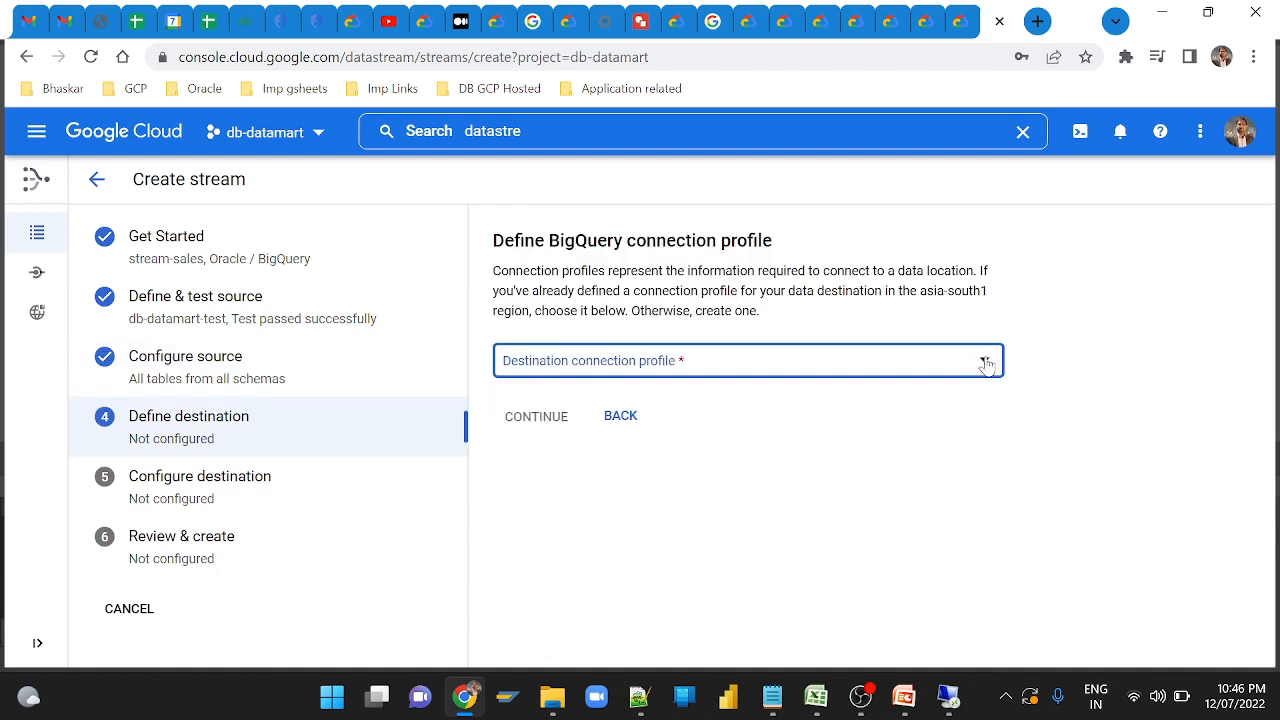
Choose db-datamart-test-bq as the stream's destination connection profile and continue to the destination configuration.
click(986, 364)
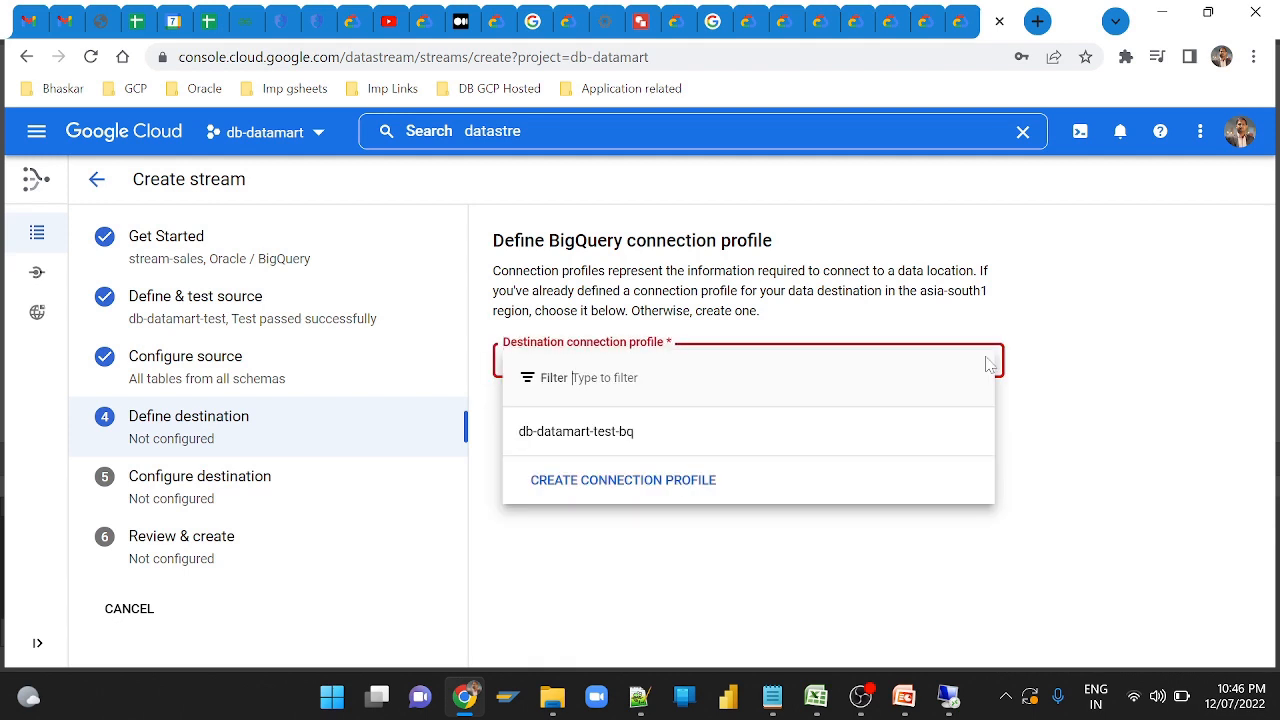
click(575, 435)
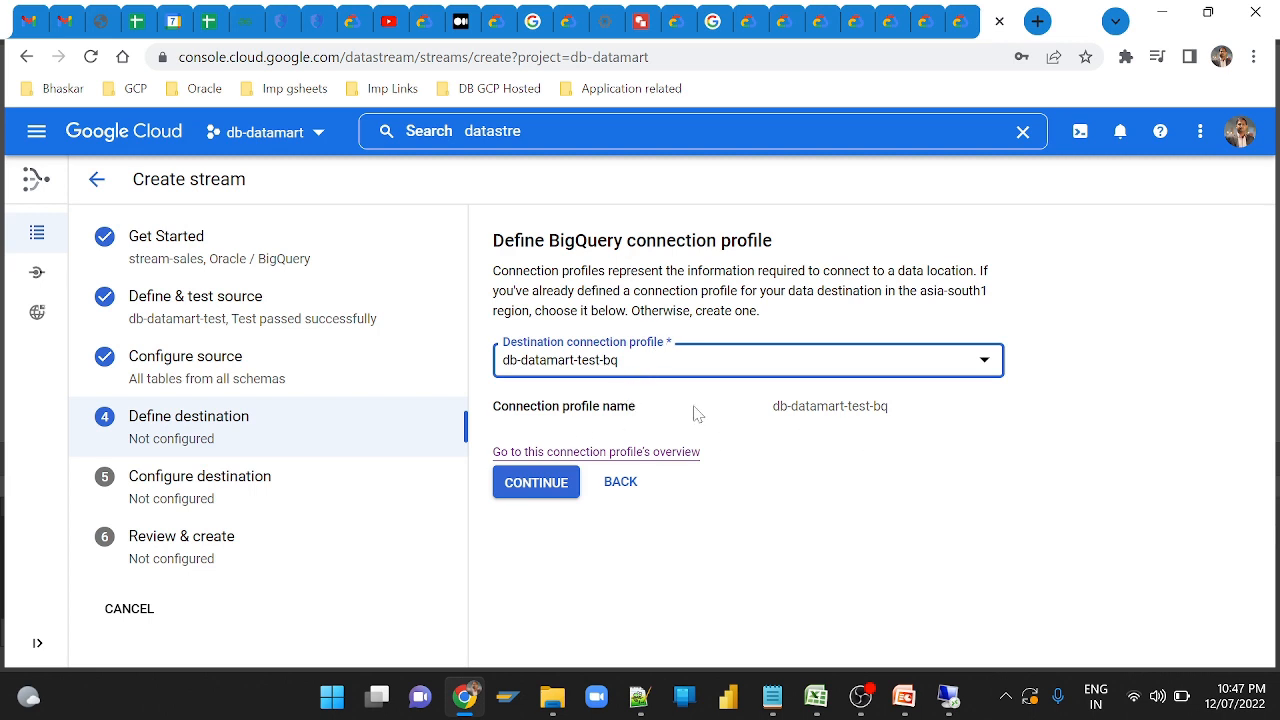
click(534, 485)
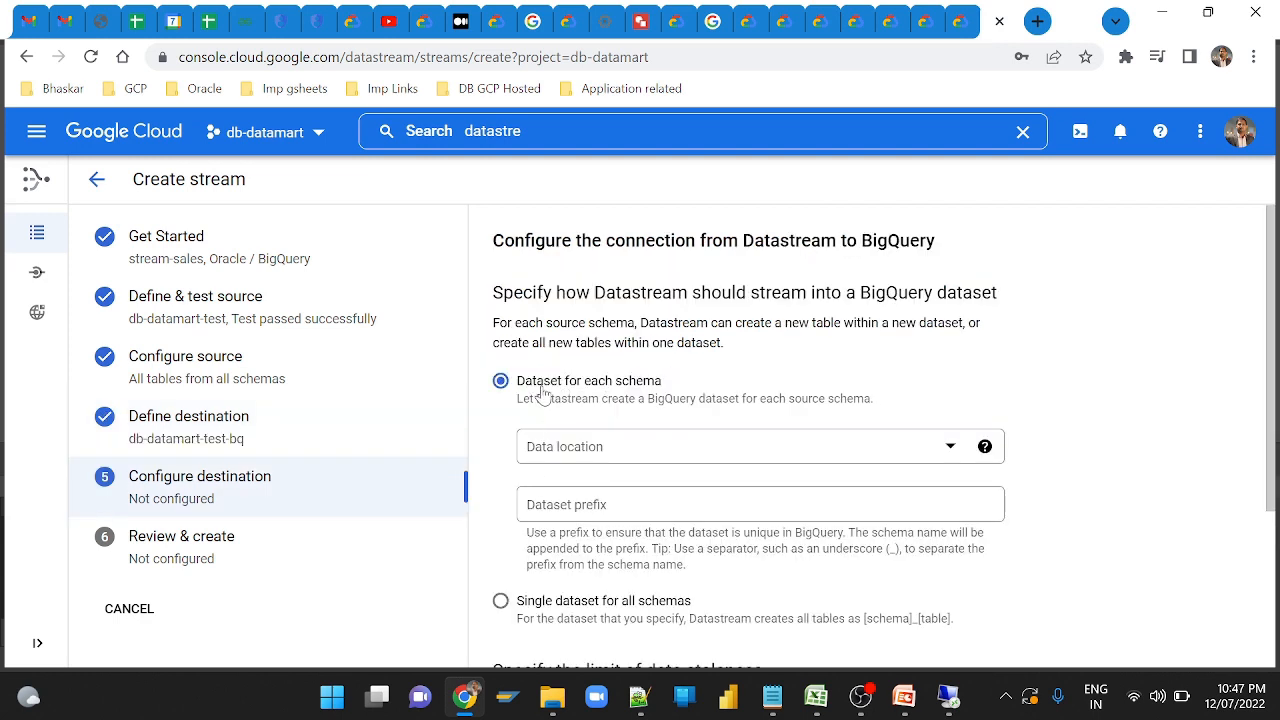
For the per-schema BigQuery datasets, set the data location to asia-south1 (Mumbai) and the dataset prefix to bq_.
click(951, 449)
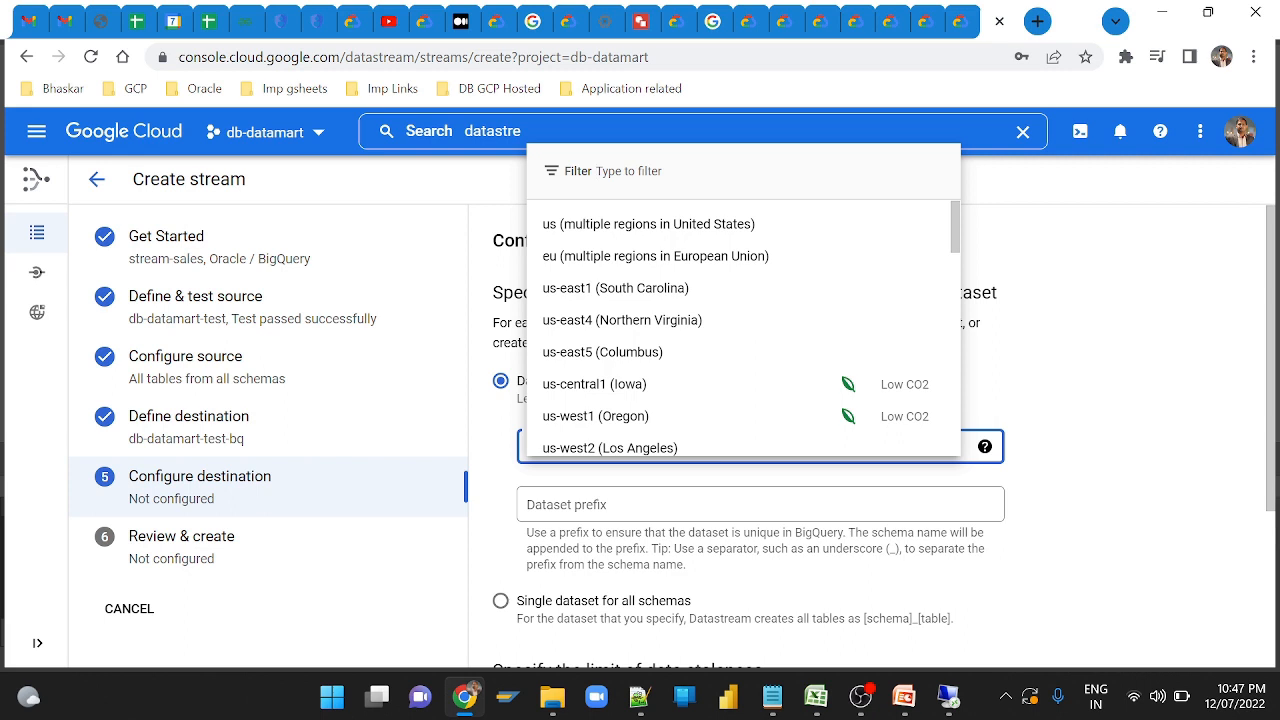
text(asi)
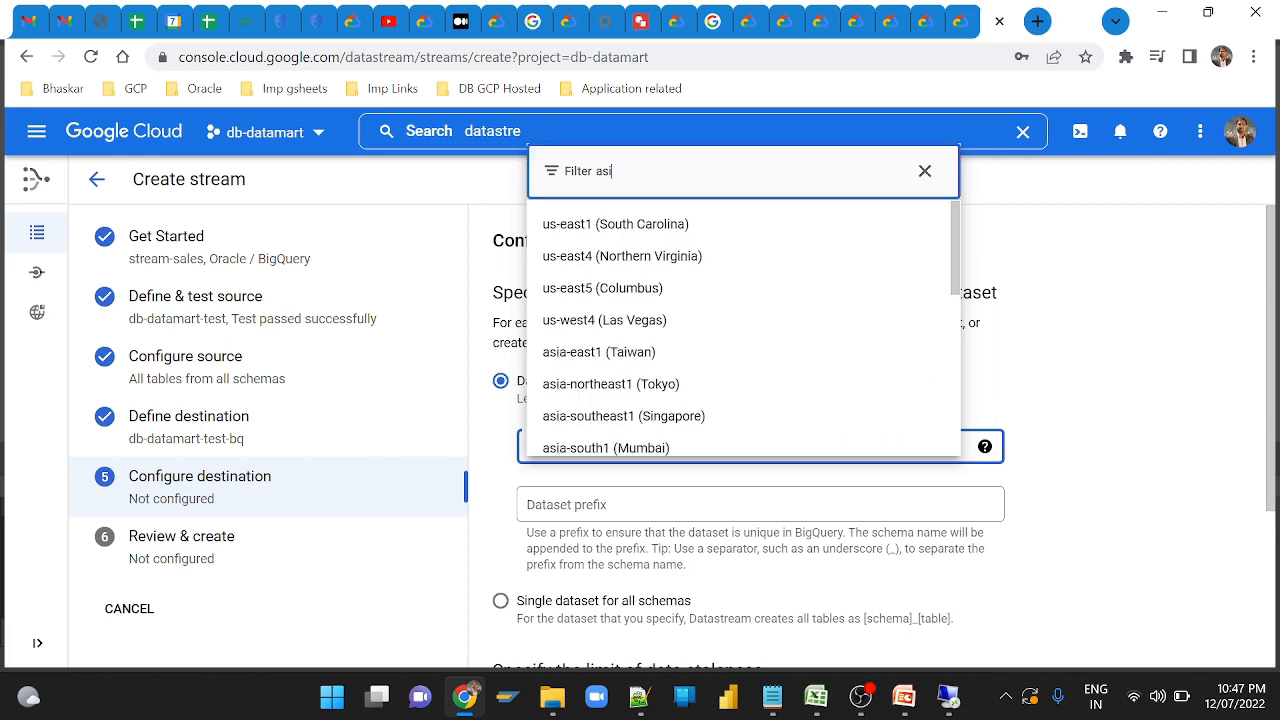
text(a)
key(Down)
key(Down)
key(Down)
key(Down)
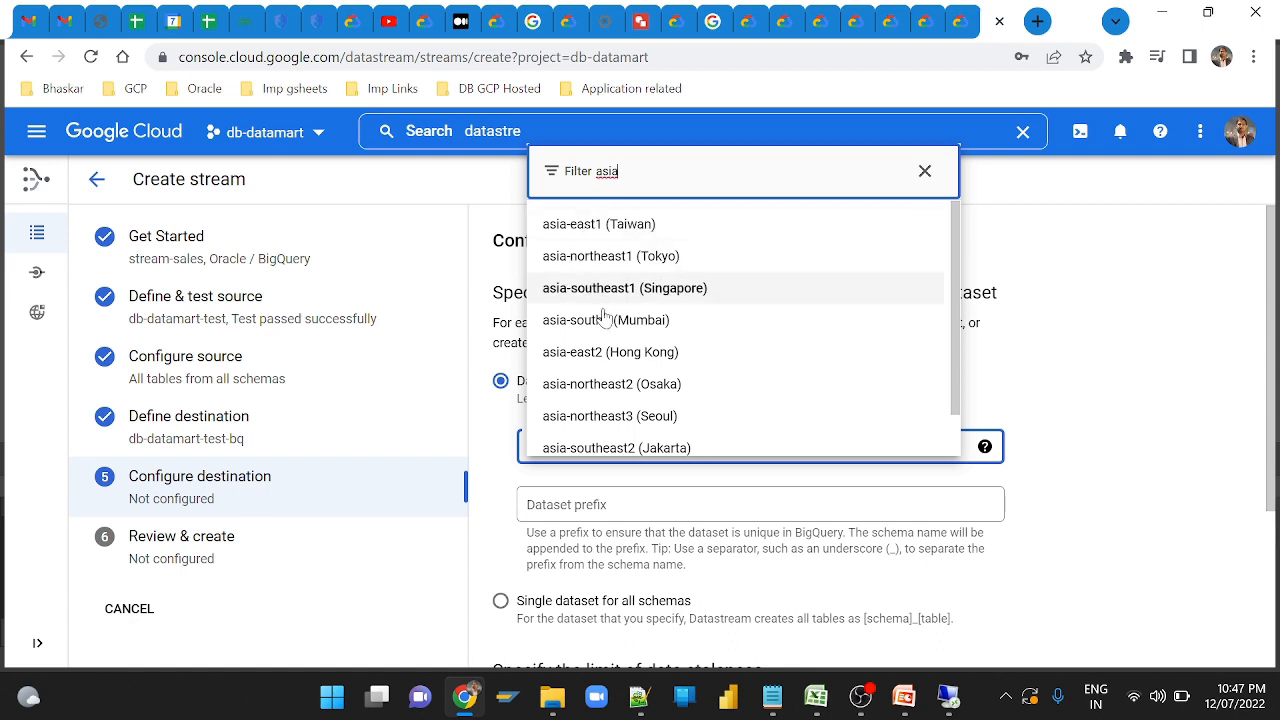
key(Return)
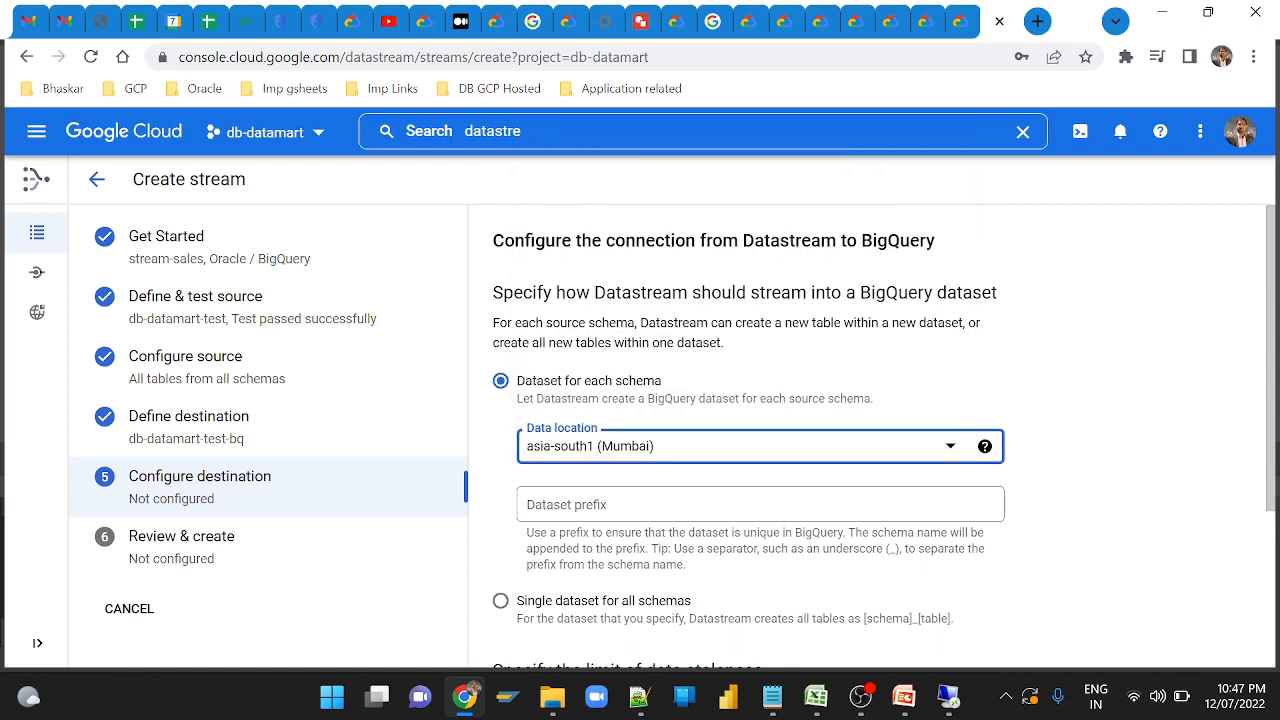
click(634, 512)
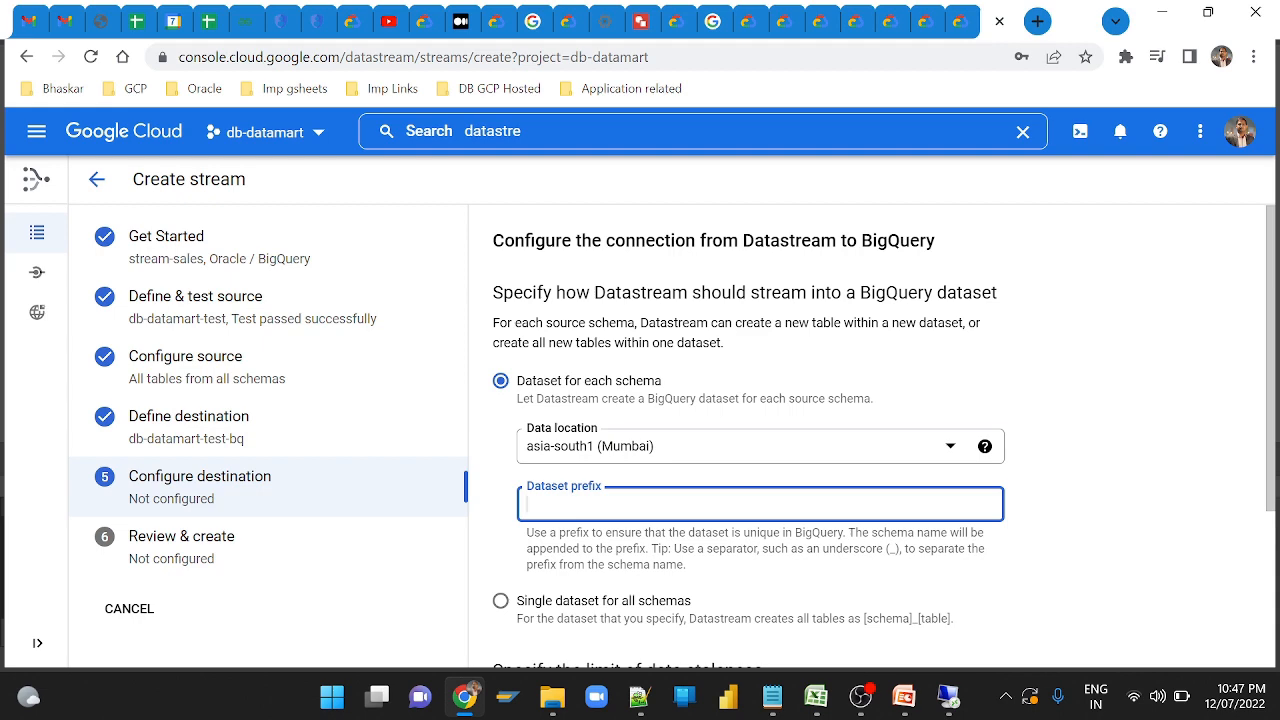
scroll(760, 440, down, 1)
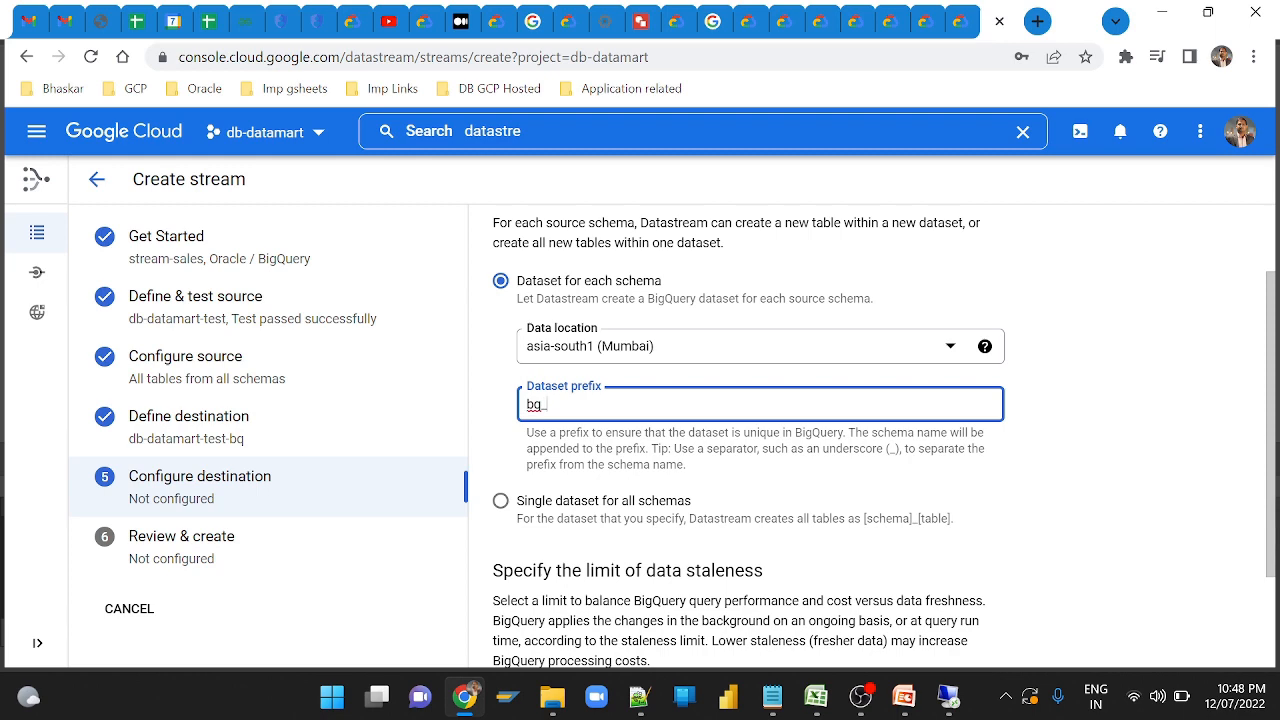
Keep the staleness limit at 15 minutes and continue to the stream review.
scroll(617, 444, down, 1)
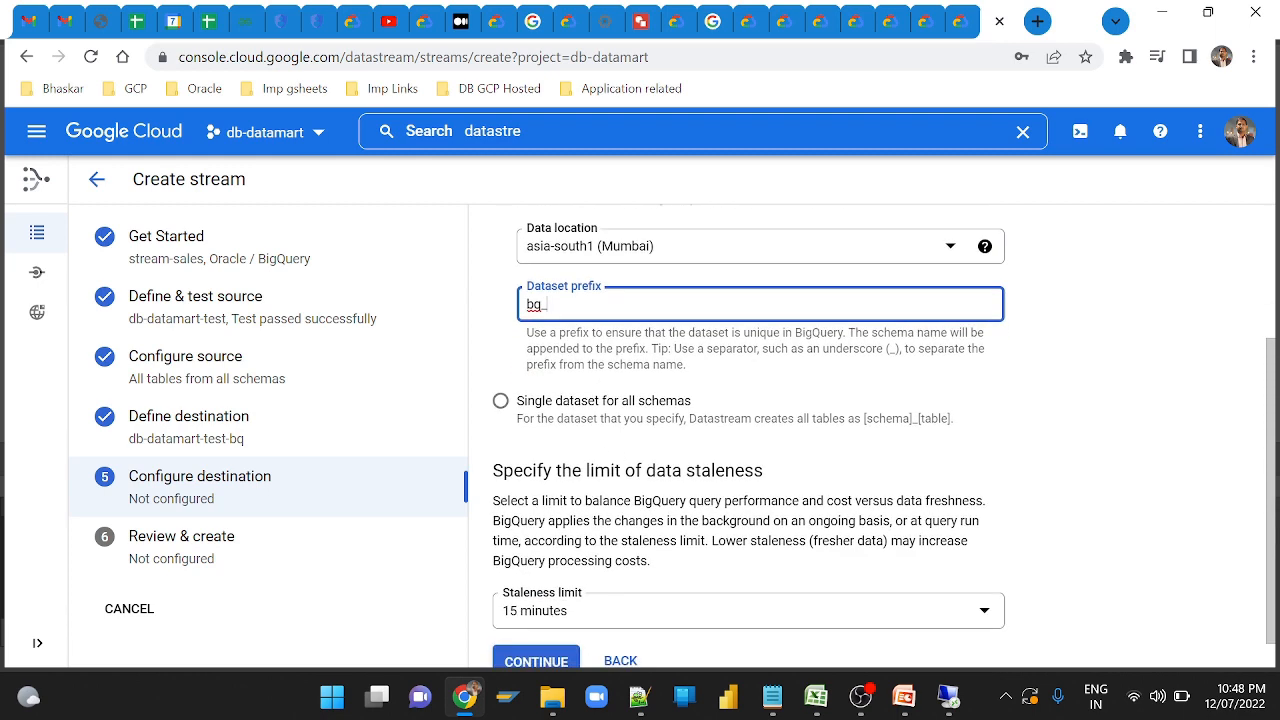
scroll(563, 459, down, 1)
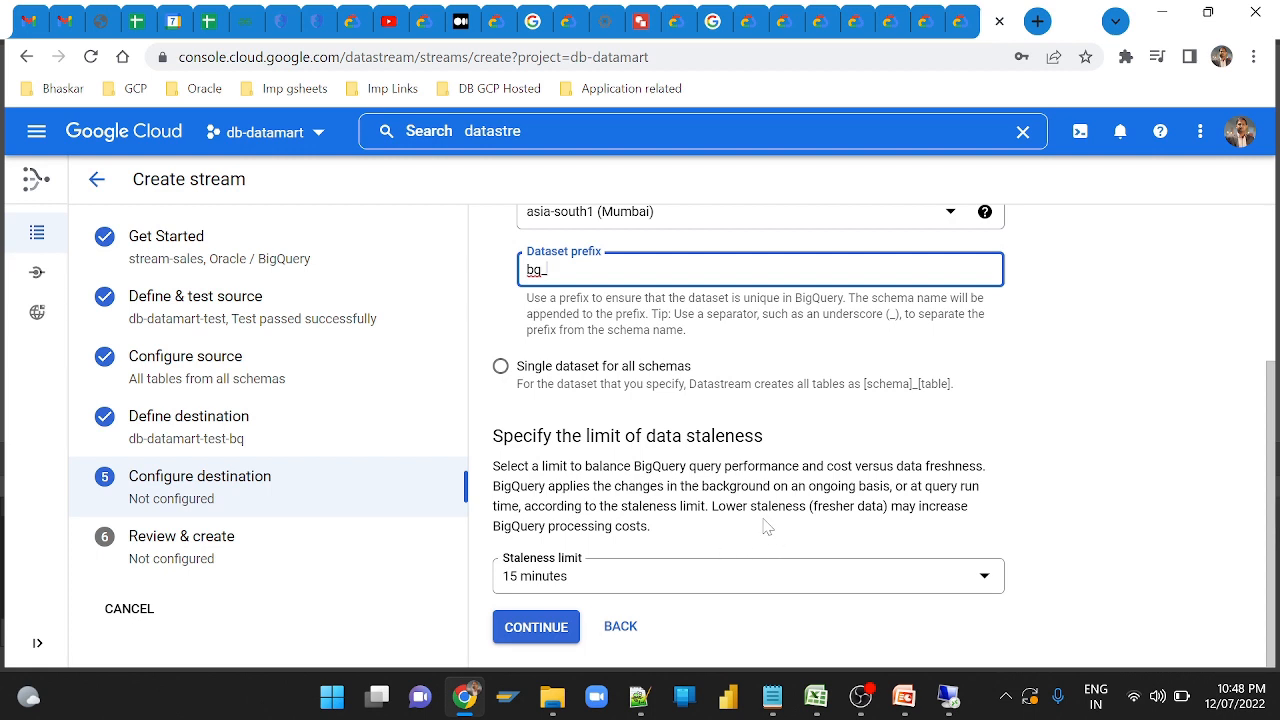
click(620, 586)
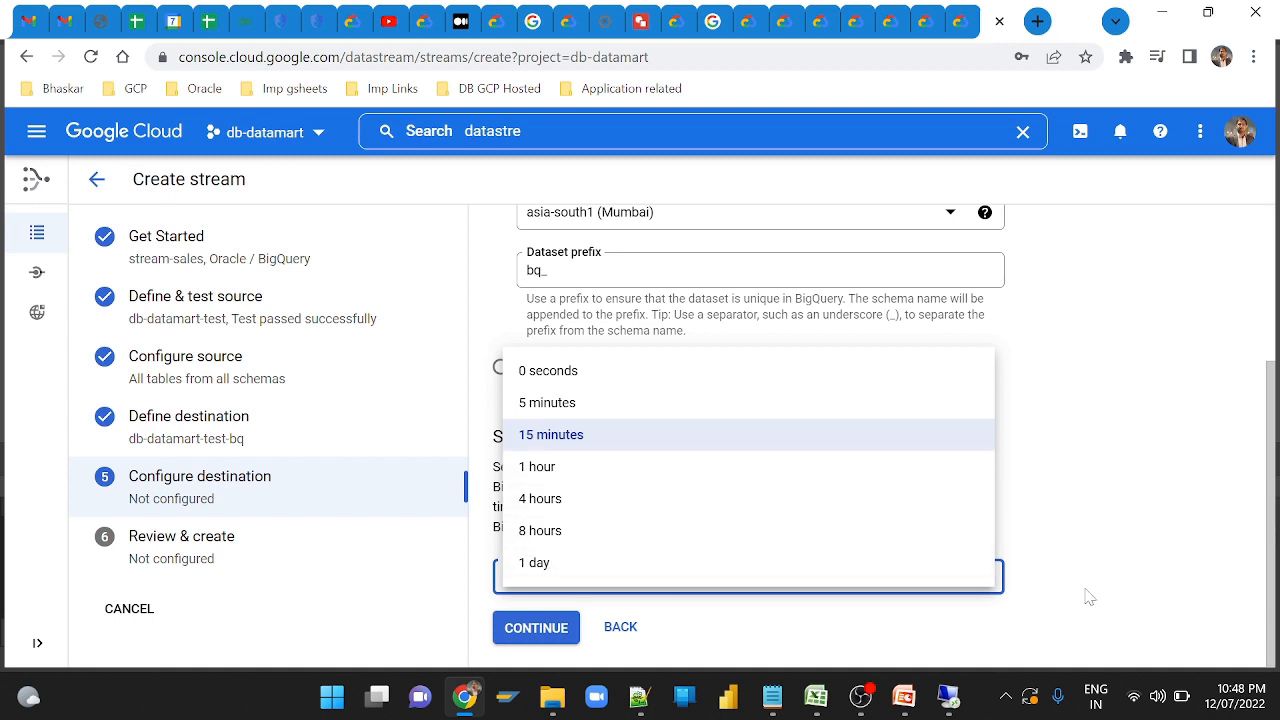
click(1125, 567)
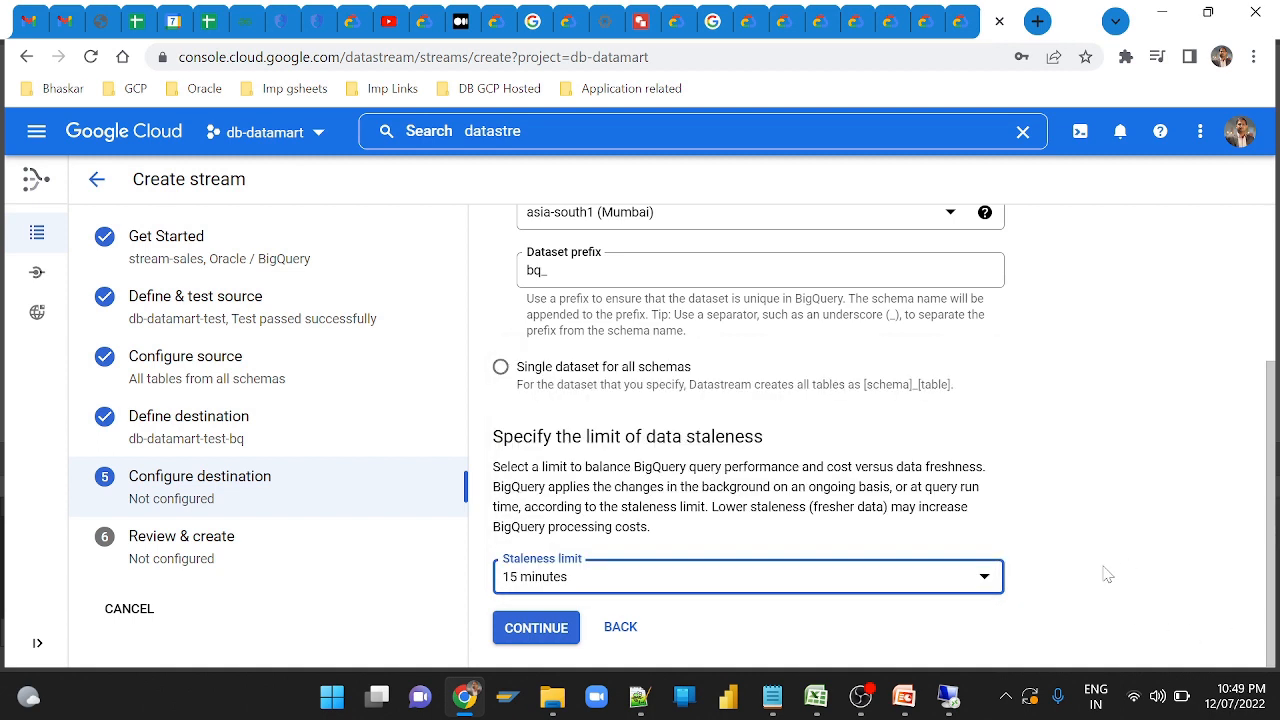
click(535, 641)
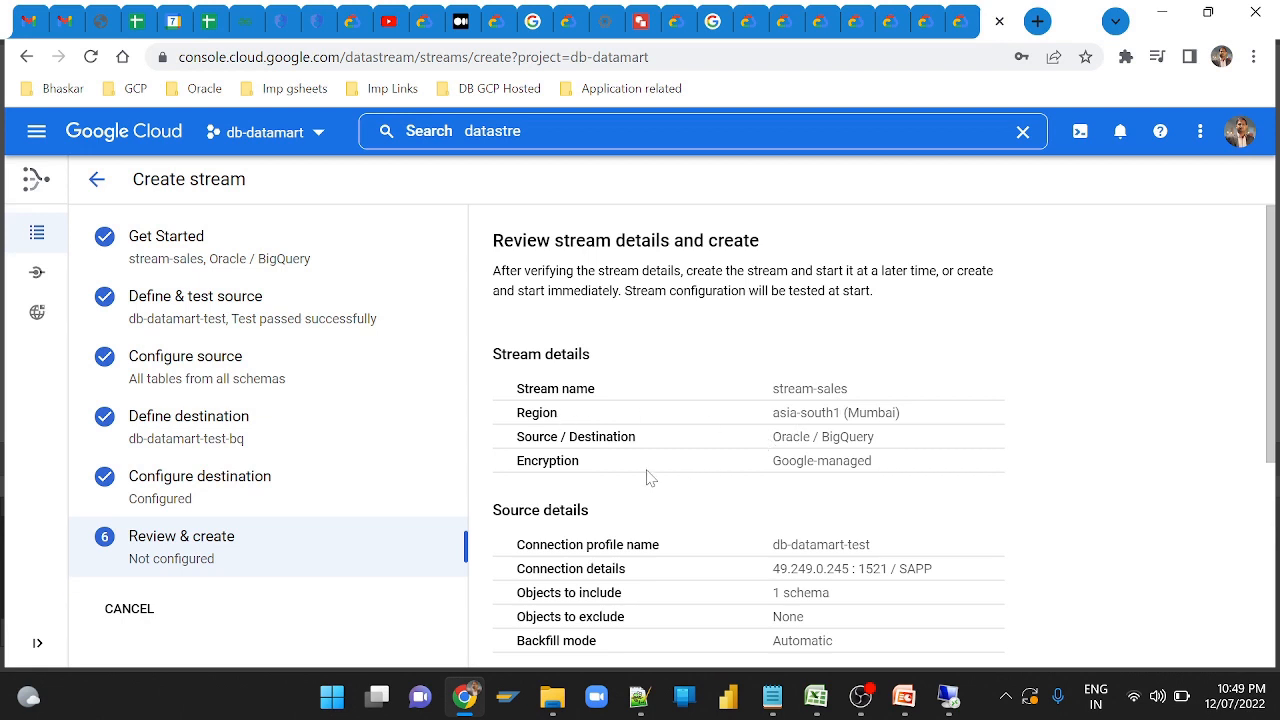
Review the stream, source and destination details of stream-sales and run the stream validation.
scroll(655, 400, down, 2)
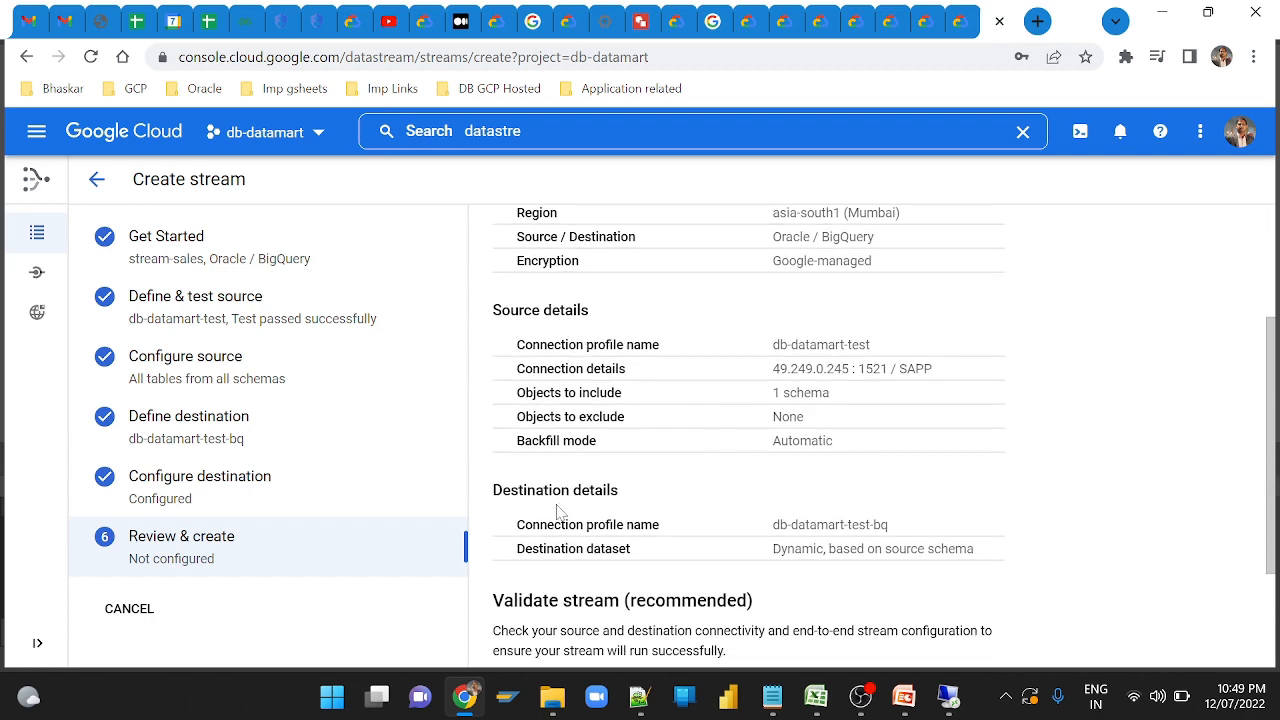
scroll(894, 418, down, 1)
scroll(894, 418, down, 1)
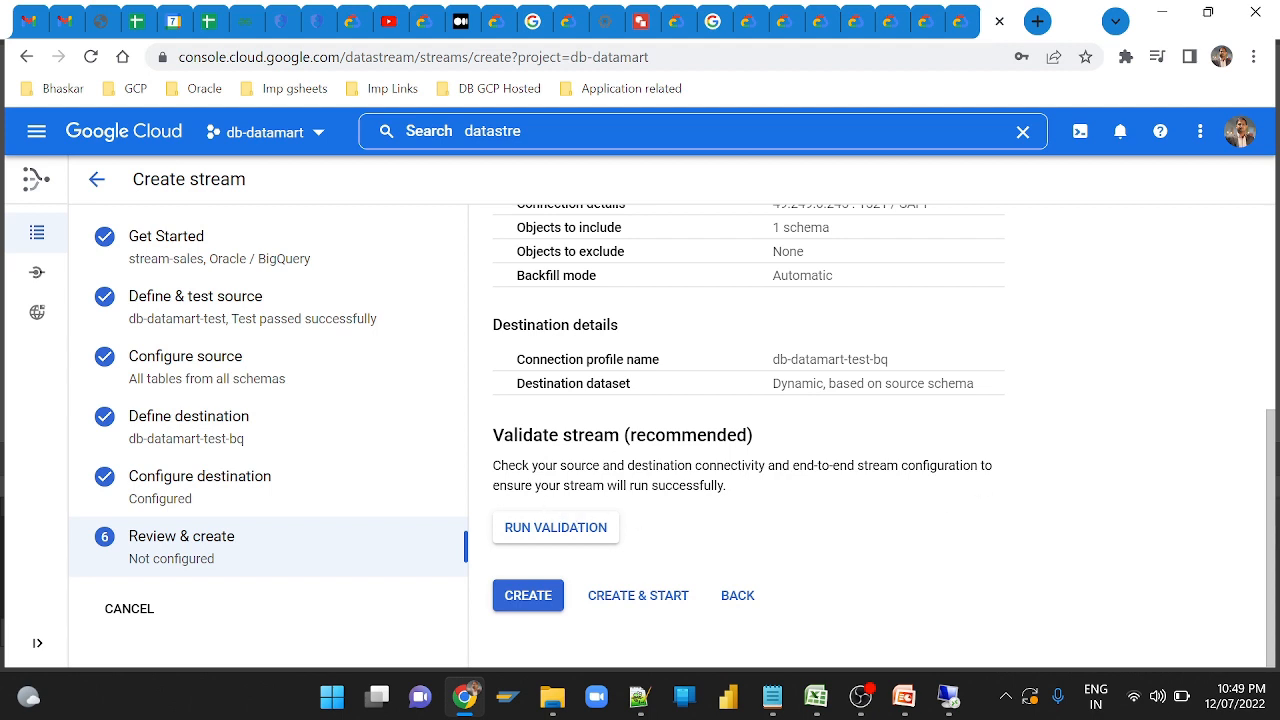
click(558, 530)
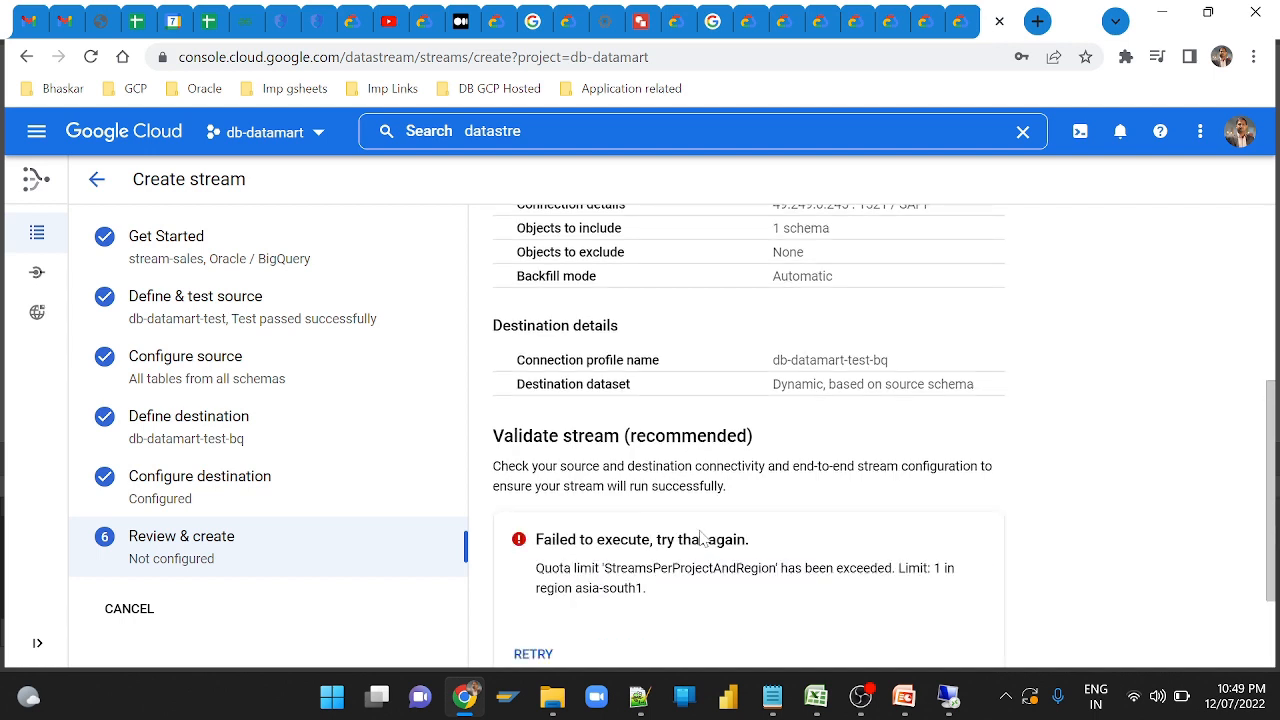
scroll(703, 540, down, 1)
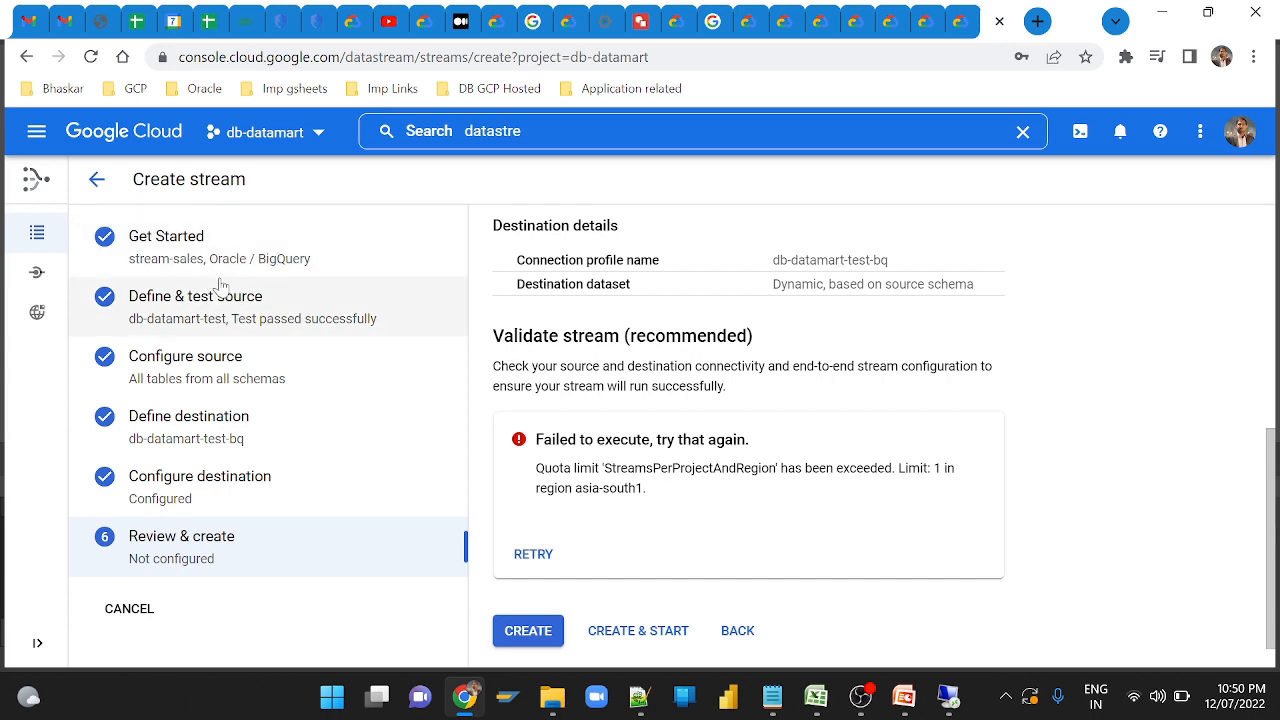
Cancel the creation of stream-sales and return to the list of streams.
click(120, 609)
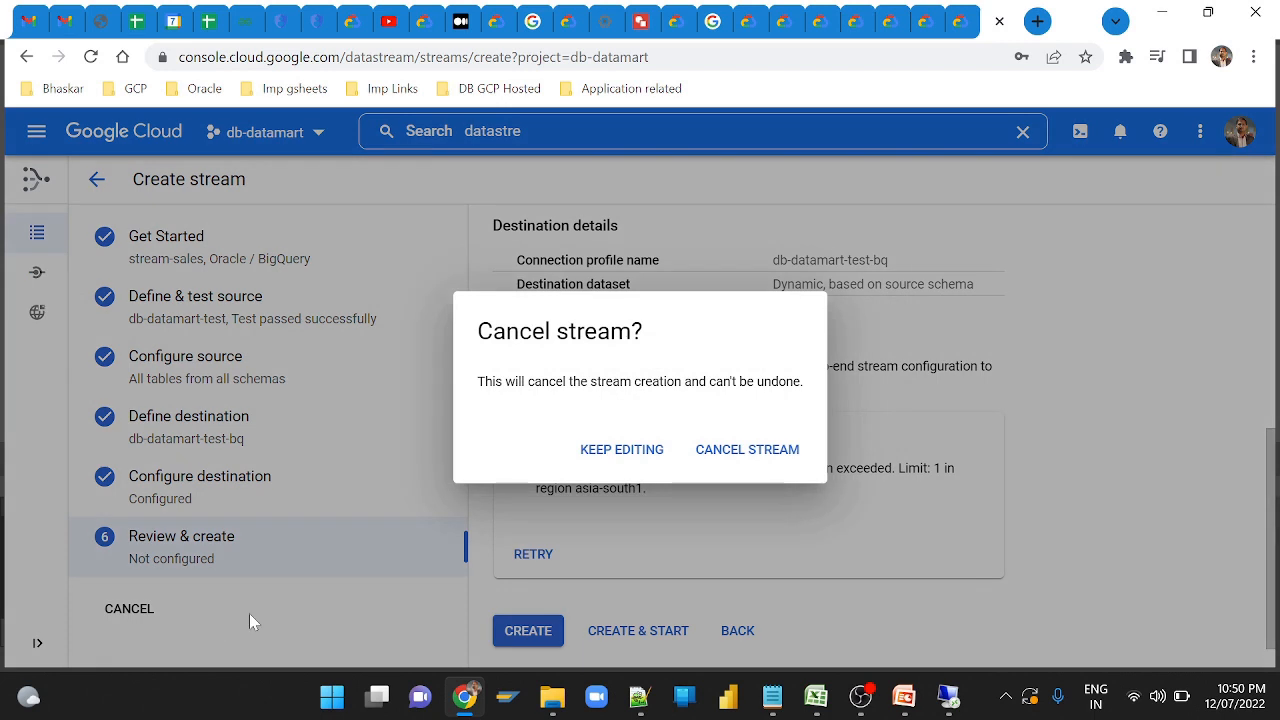
click(734, 452)
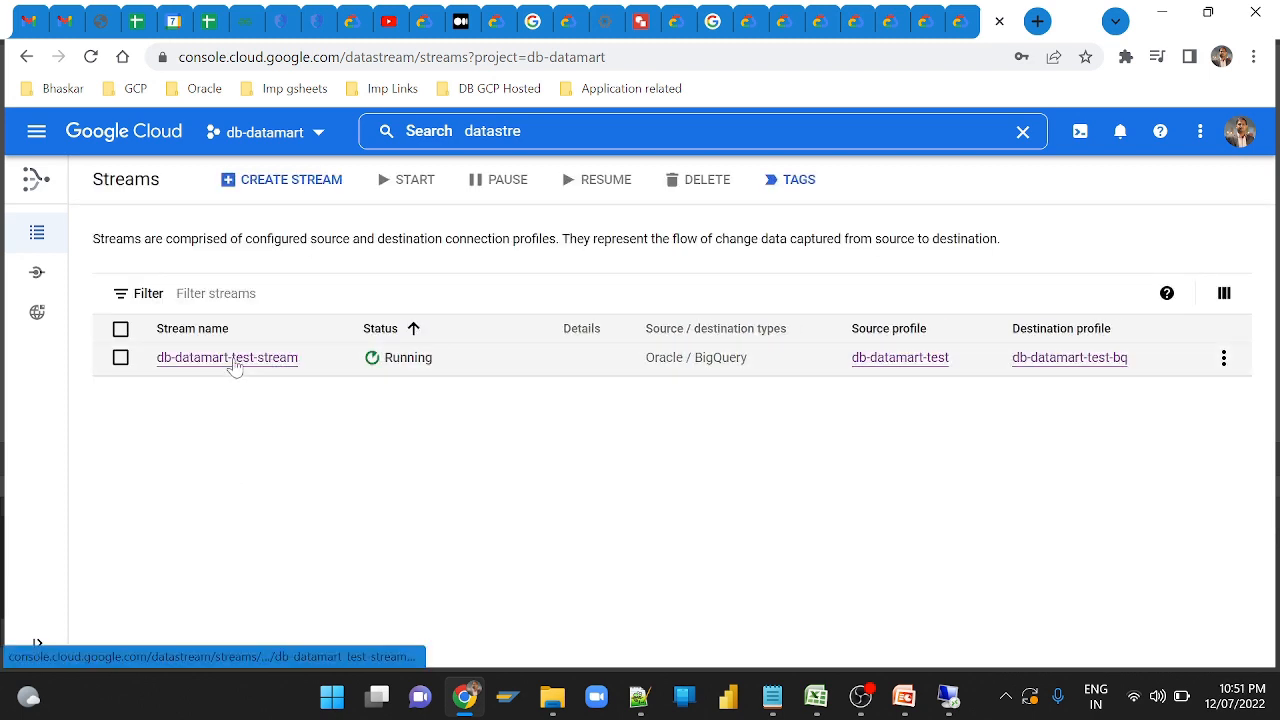
Open db-datamart-test-stream and examine its overview, including properties, stream status and data freshness over 7 days.
click(233, 358)
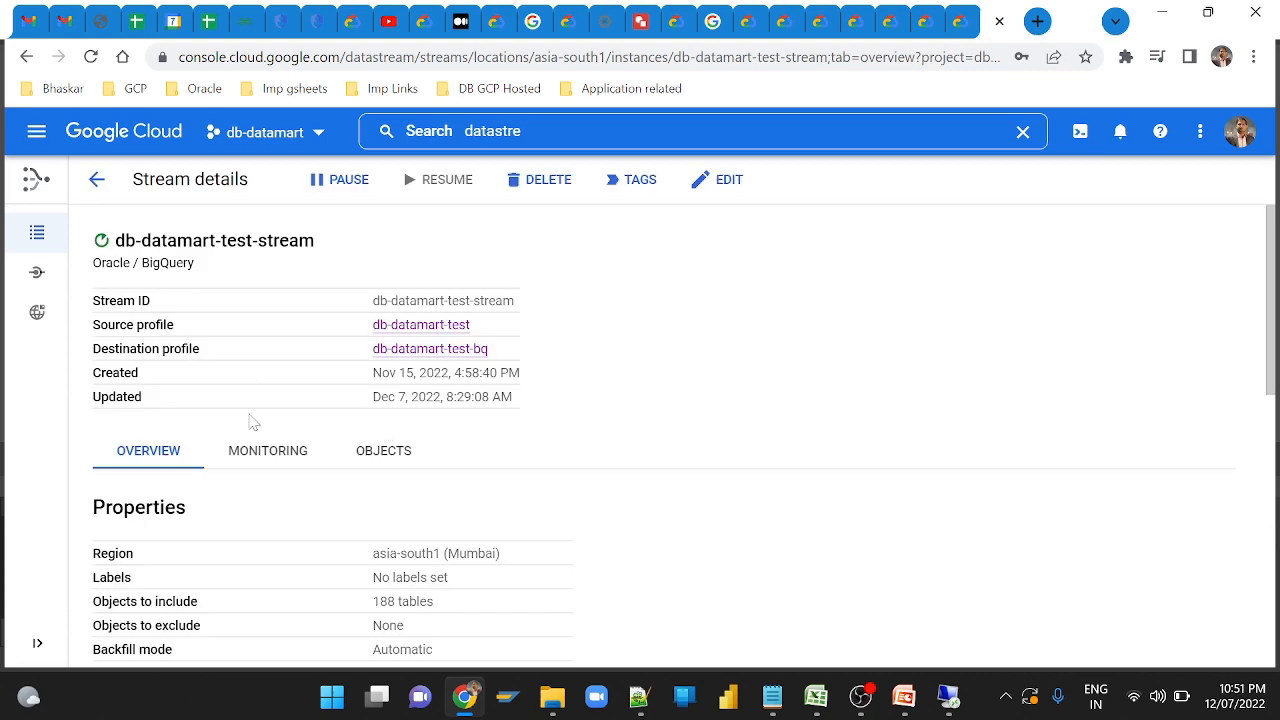
scroll(253, 422, down, 5)
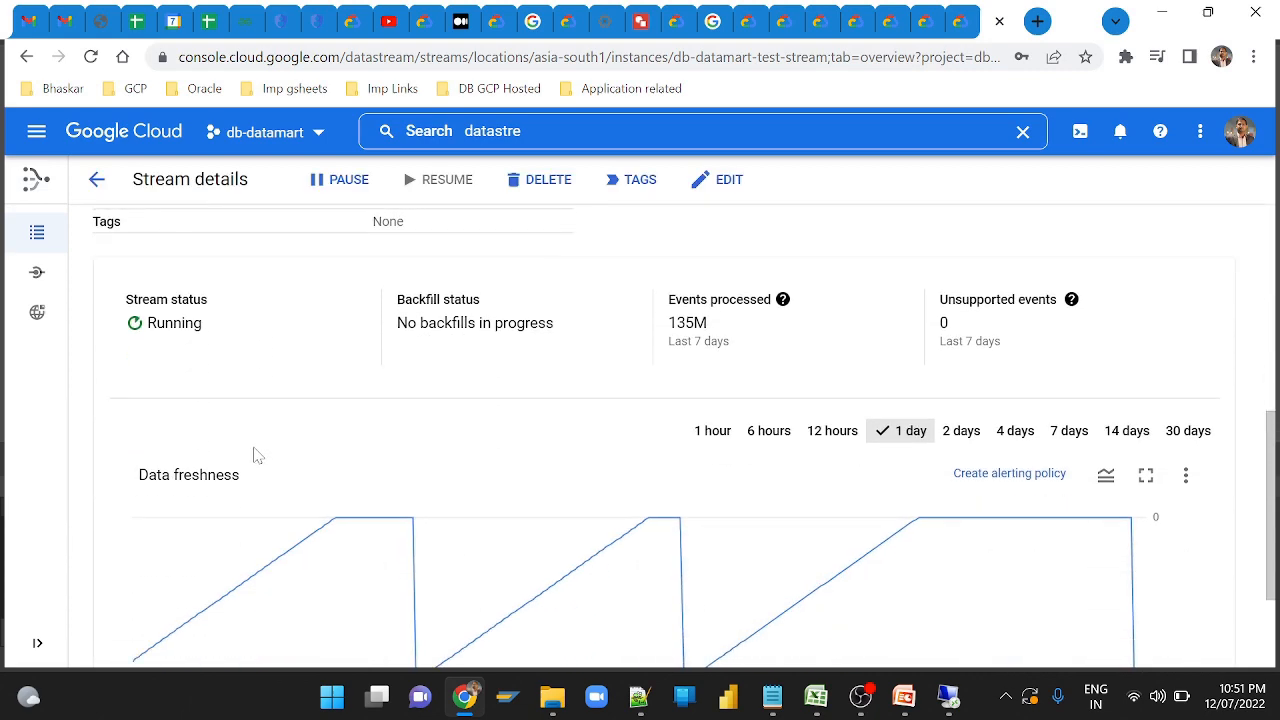
scroll(255, 453, down, 1)
scroll(262, 457, down, 1)
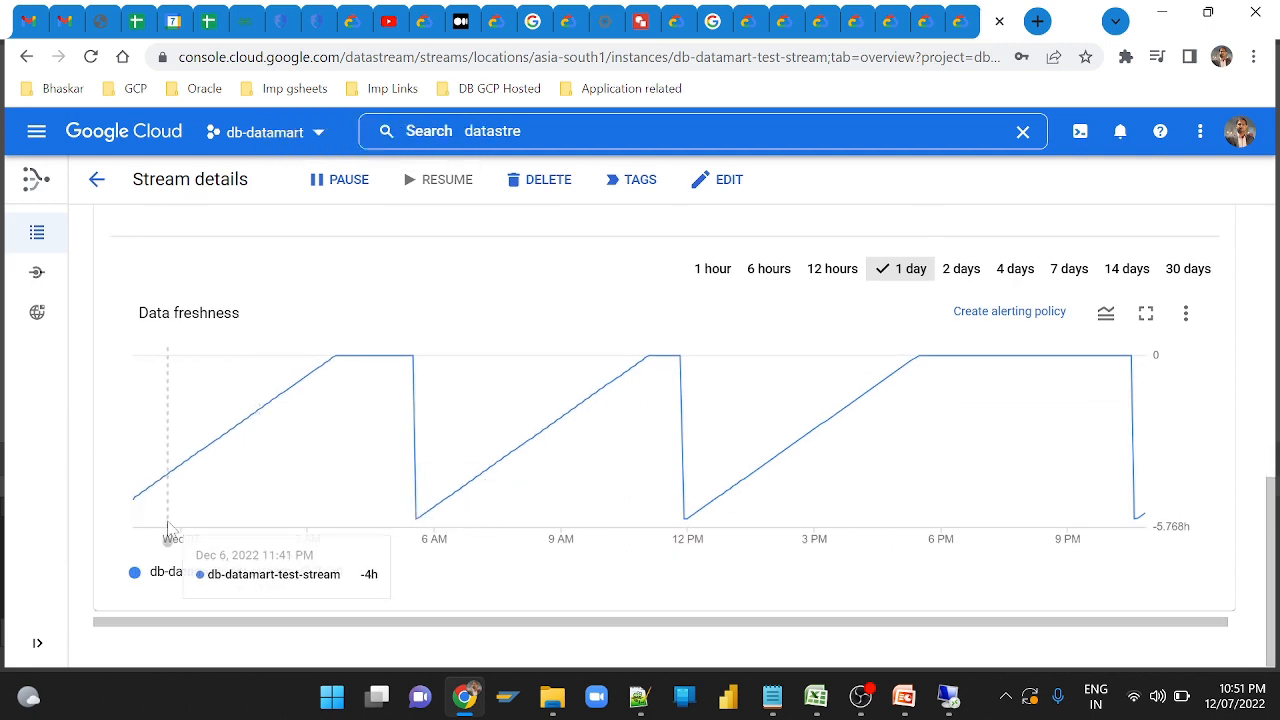
click(1065, 270)
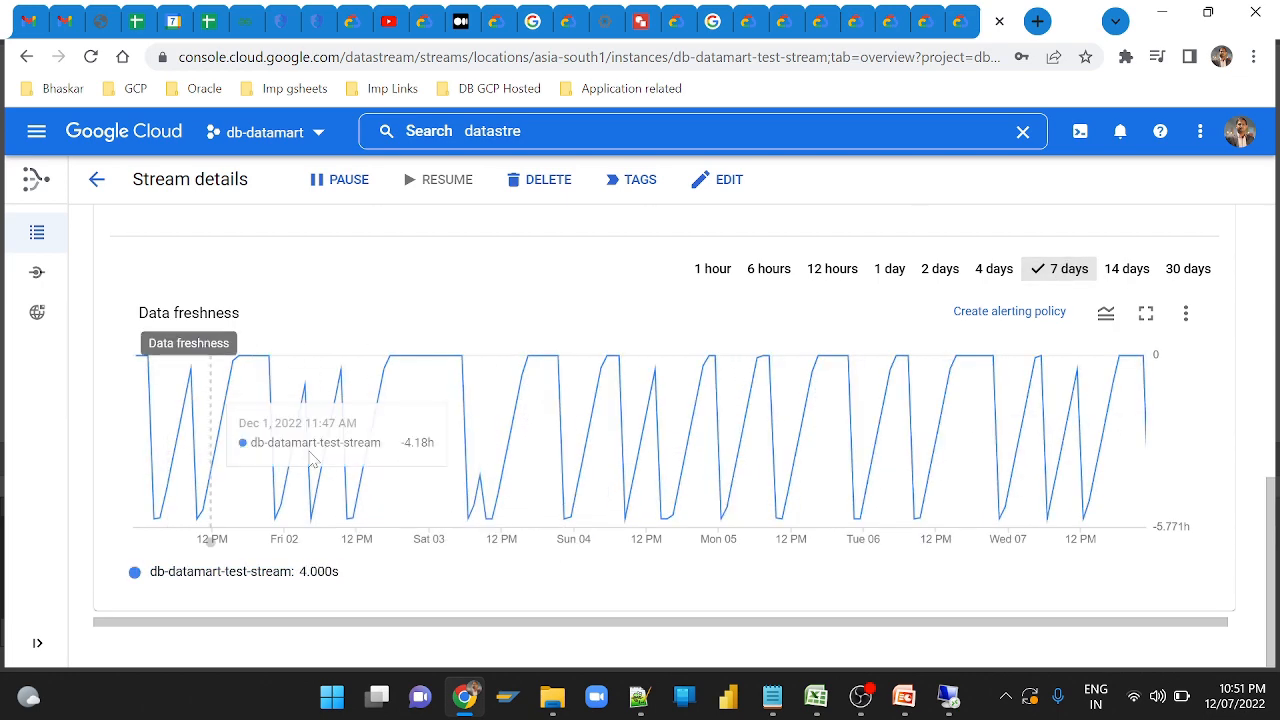
scroll(857, 458, up, 3)
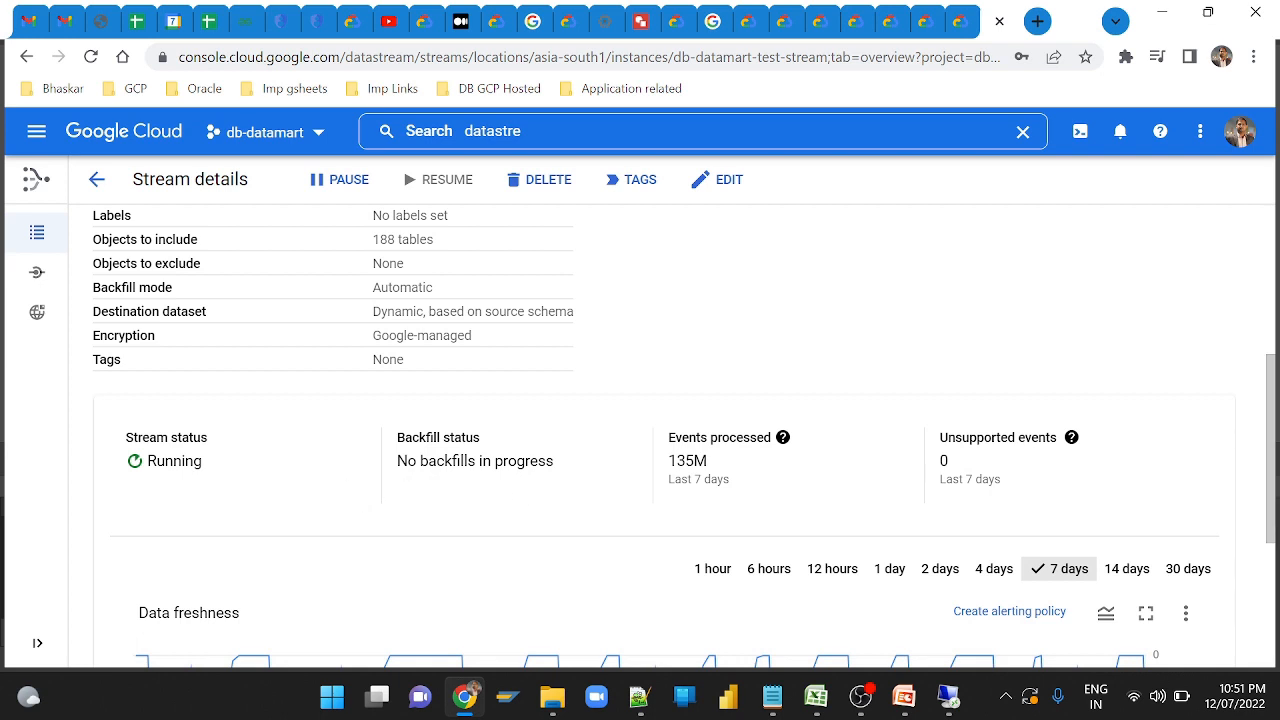
scroll(500, 477, up, 2)
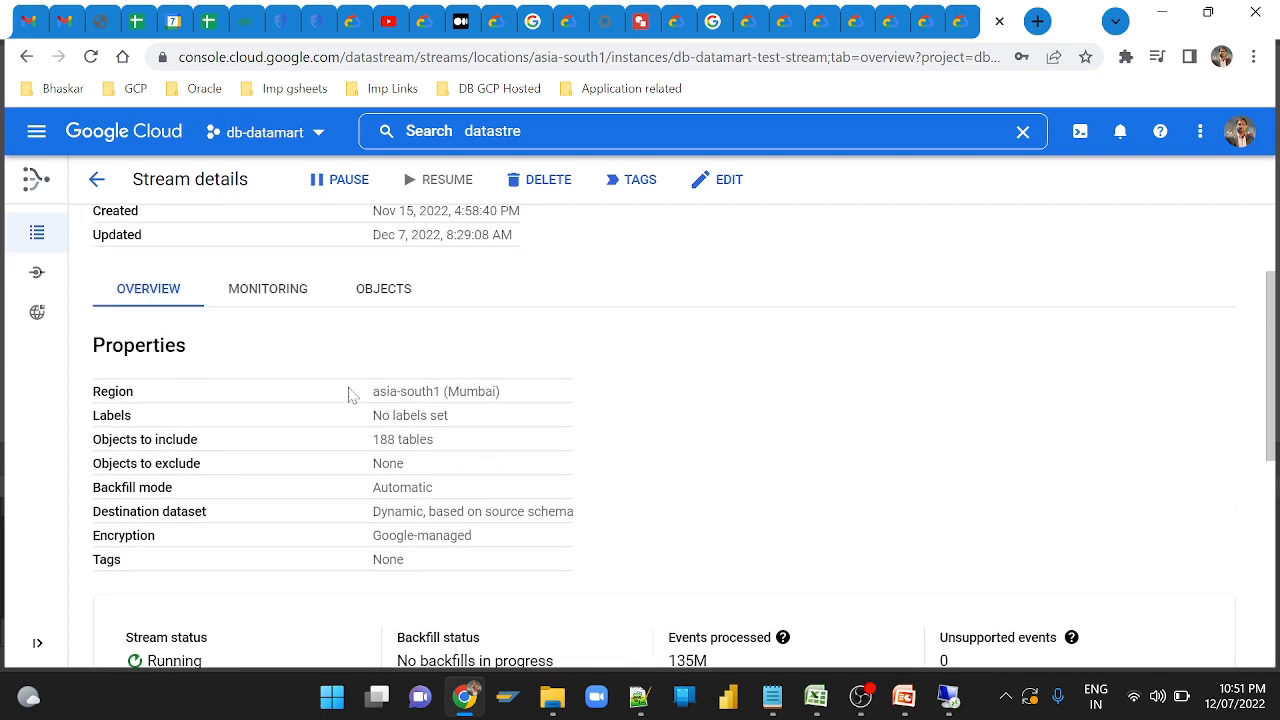
Examine the 7-day throughput and unsupported events charts in the stream's monitoring view.
click(272, 296)
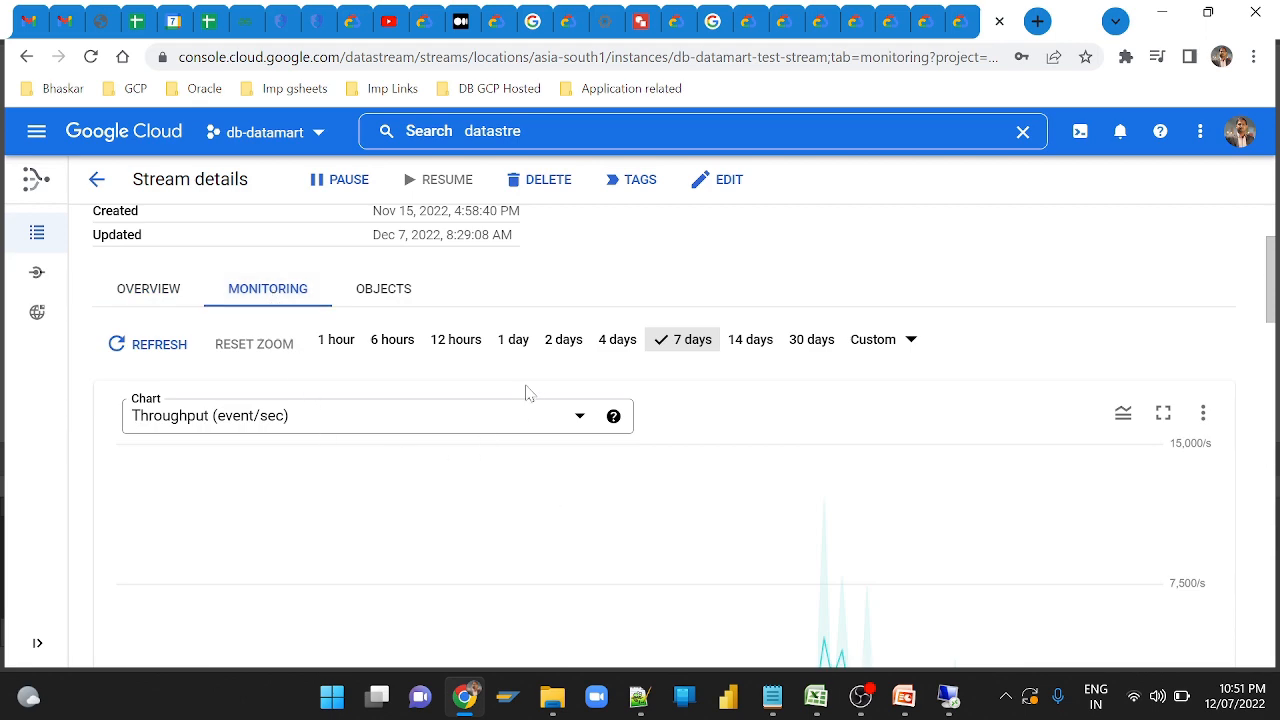
scroll(780, 470, down, 3)
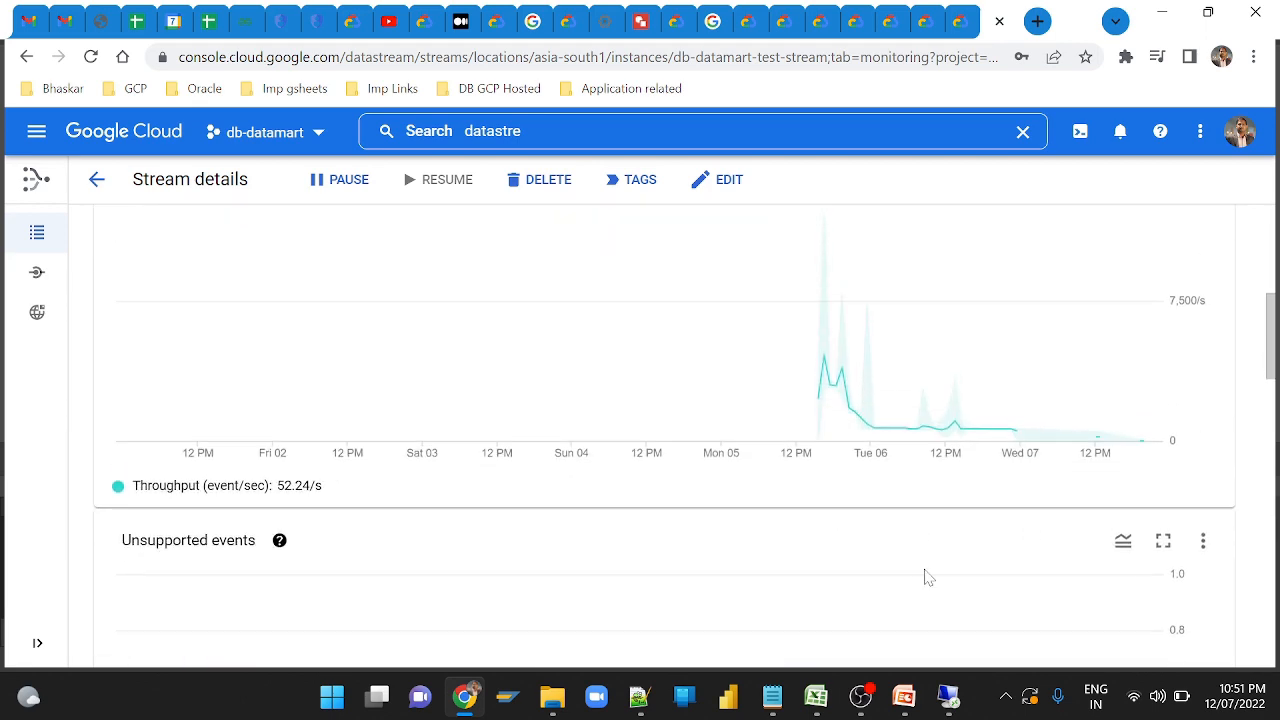
scroll(829, 429, up, 2)
scroll(577, 443, up, 3)
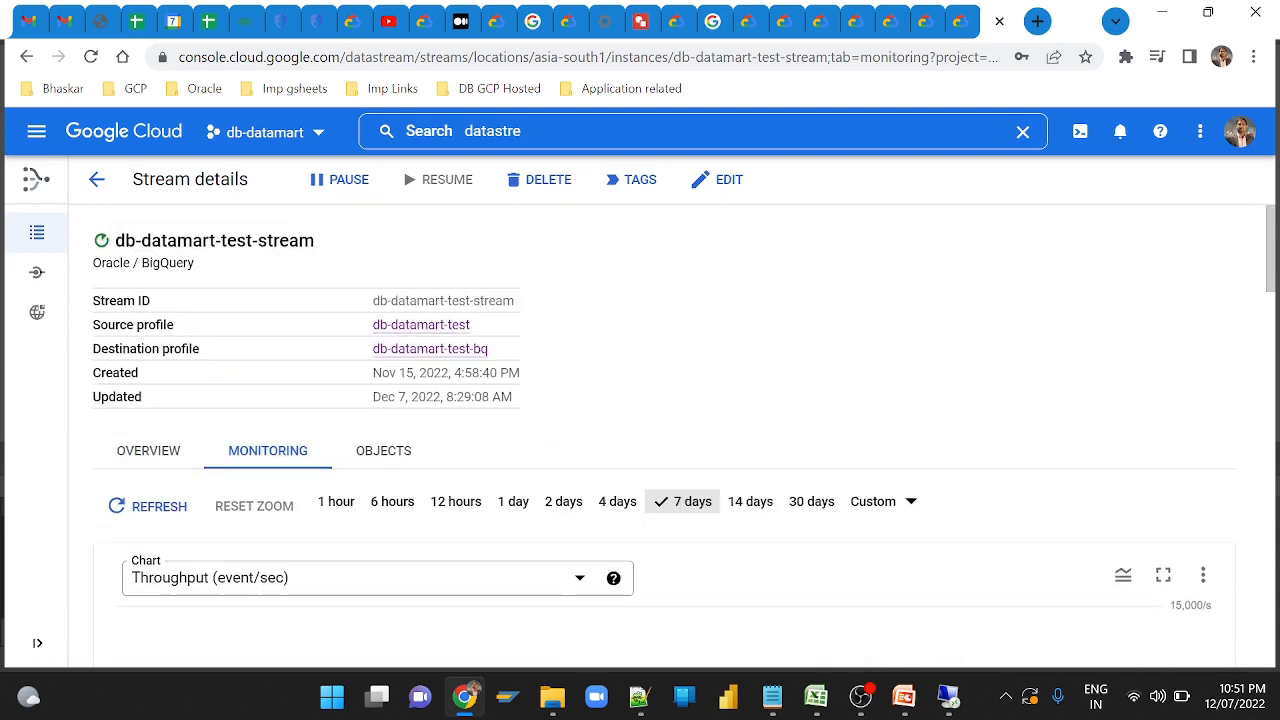
Browse the stream's replicated objects through to the second page, checking backfill status, event count and data processed.
click(398, 447)
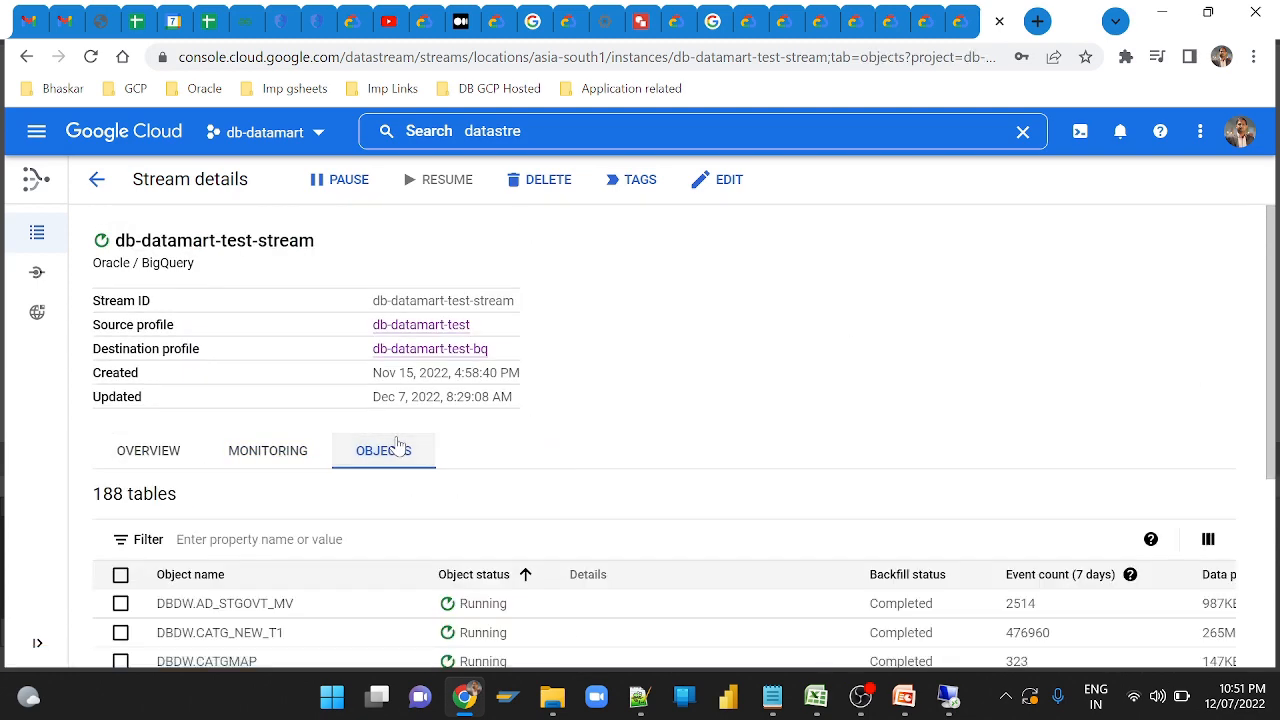
scroll(646, 450, down, 3)
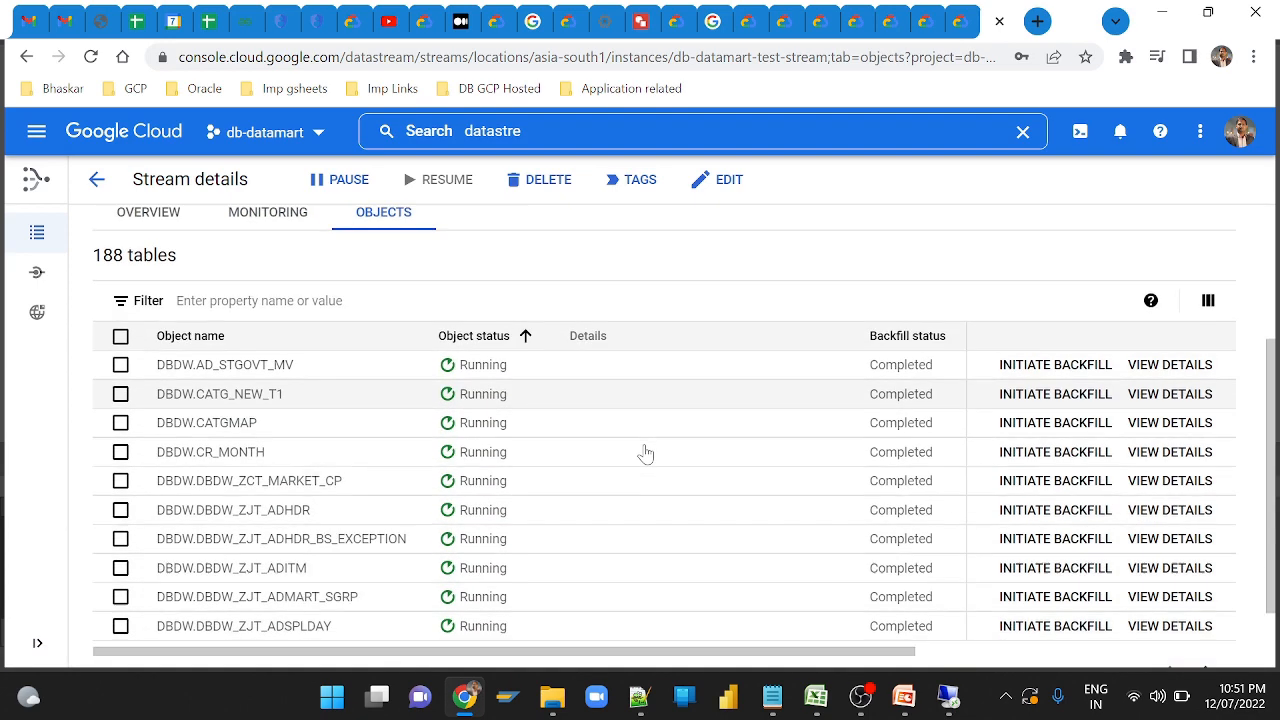
scroll(646, 453, down, 1)
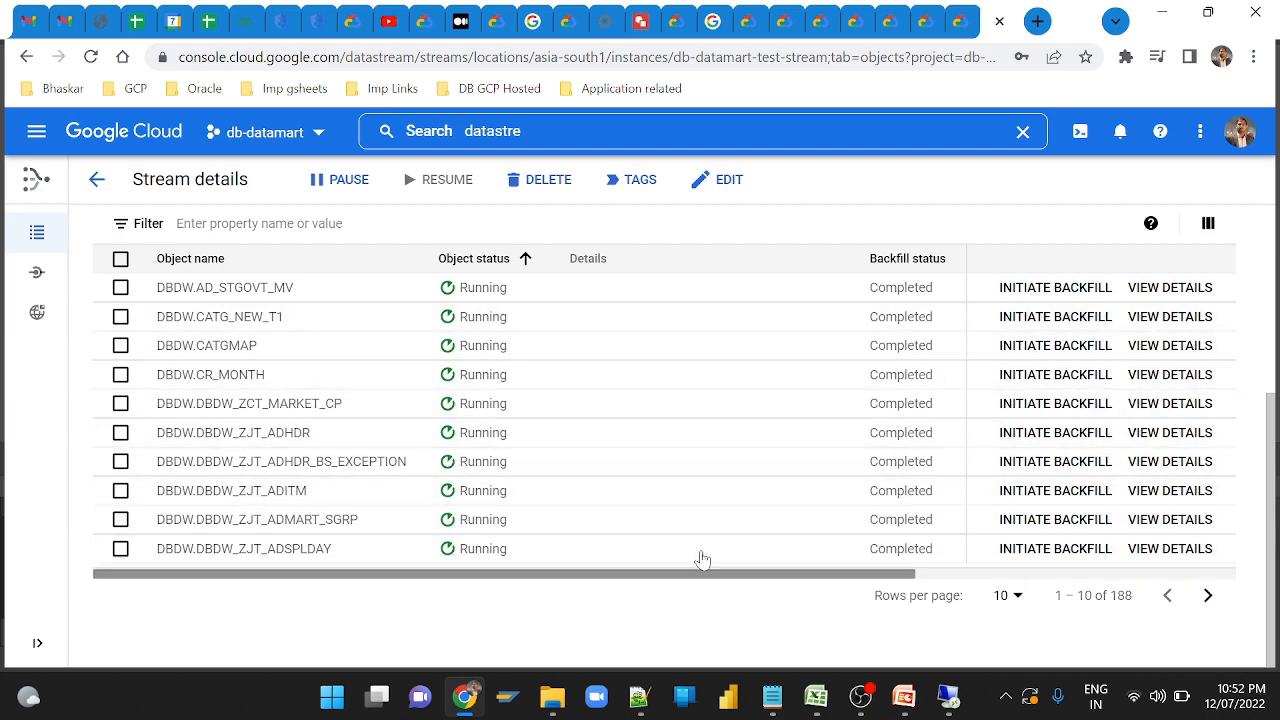
click(1207, 596)
click(1130, 573)
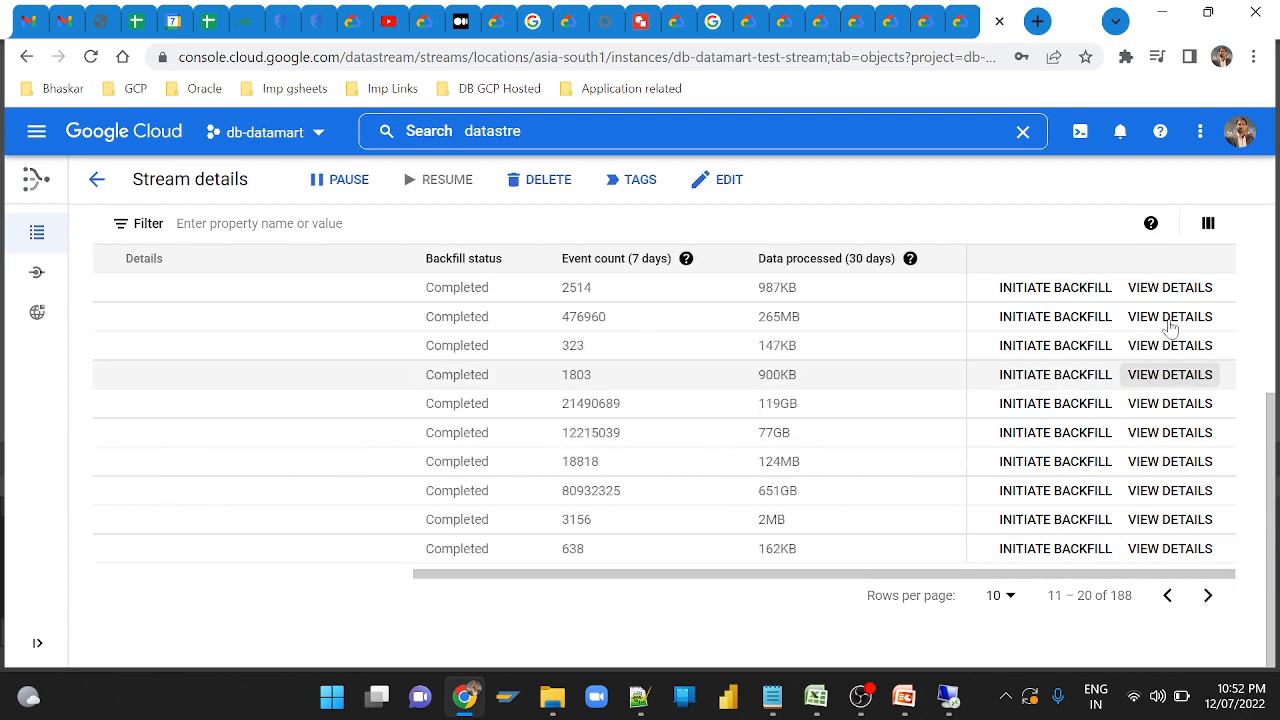
Inspect the backfill details and schema of DBDW.AD_STGOVT_MV, check the listed tables' statistics, and return to the streams list.
click(1170, 288)
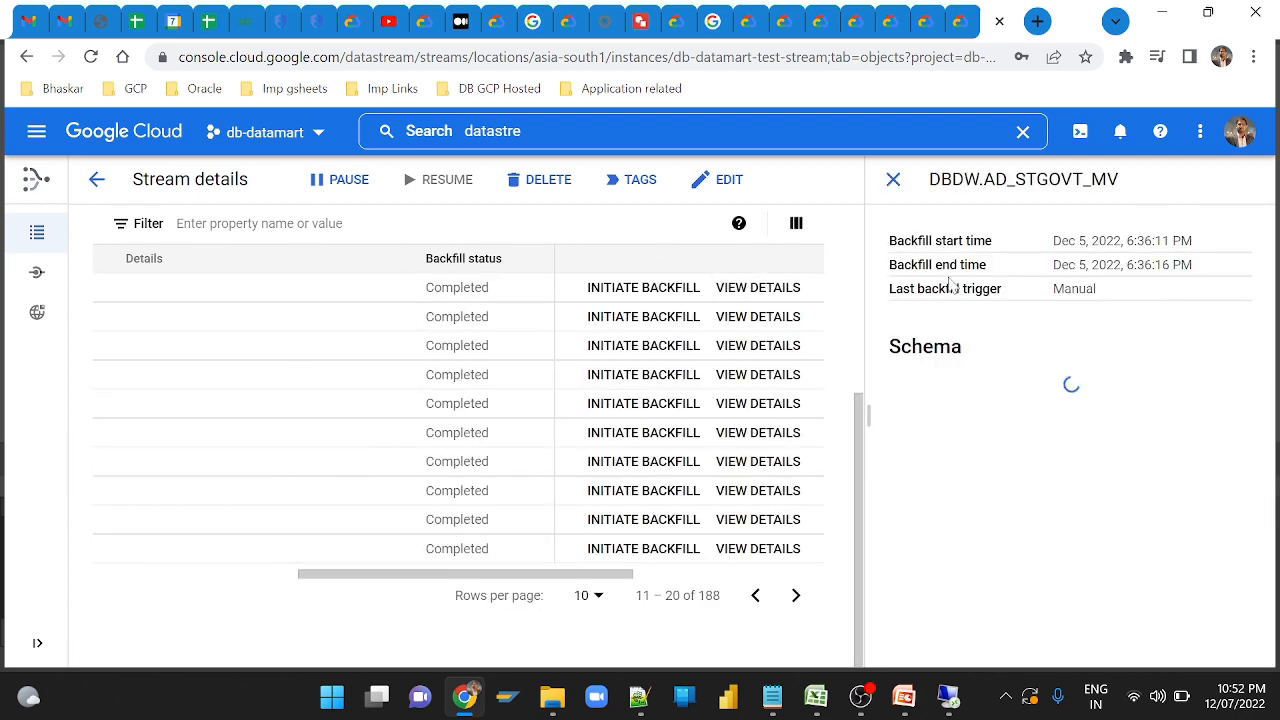
scroll(460, 420, right, 1)
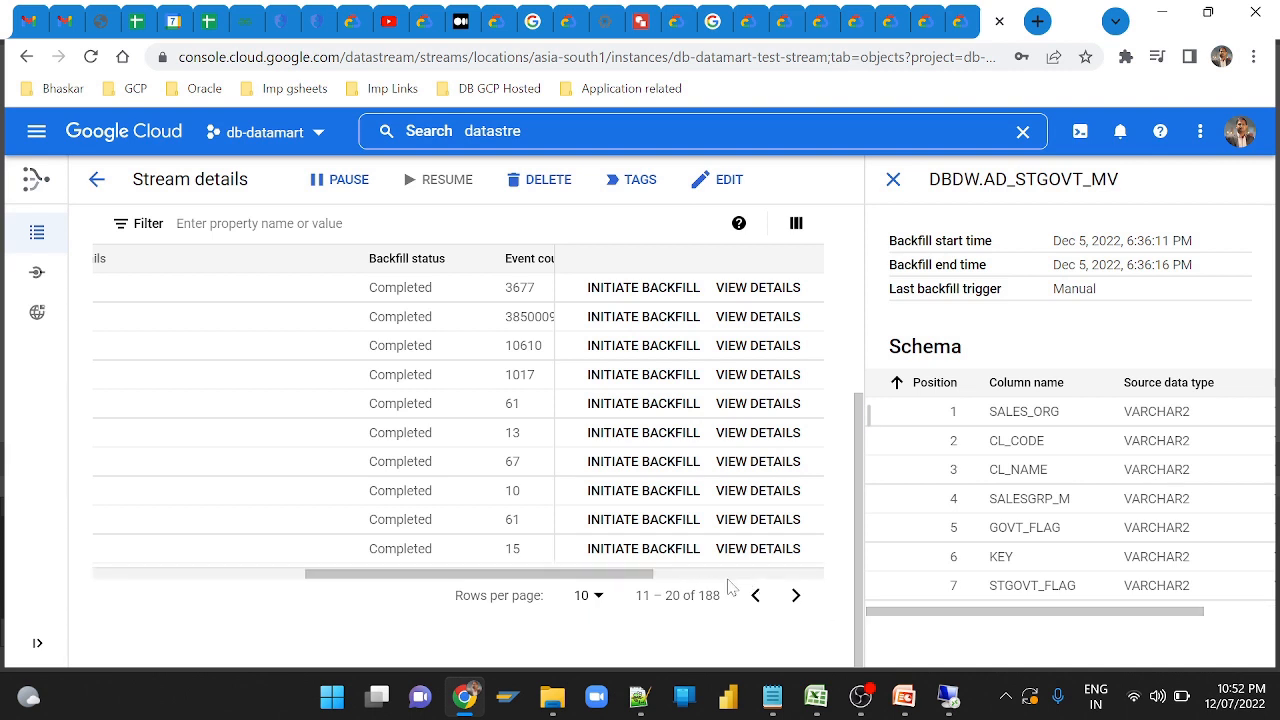
scroll(745, 585, right, 3)
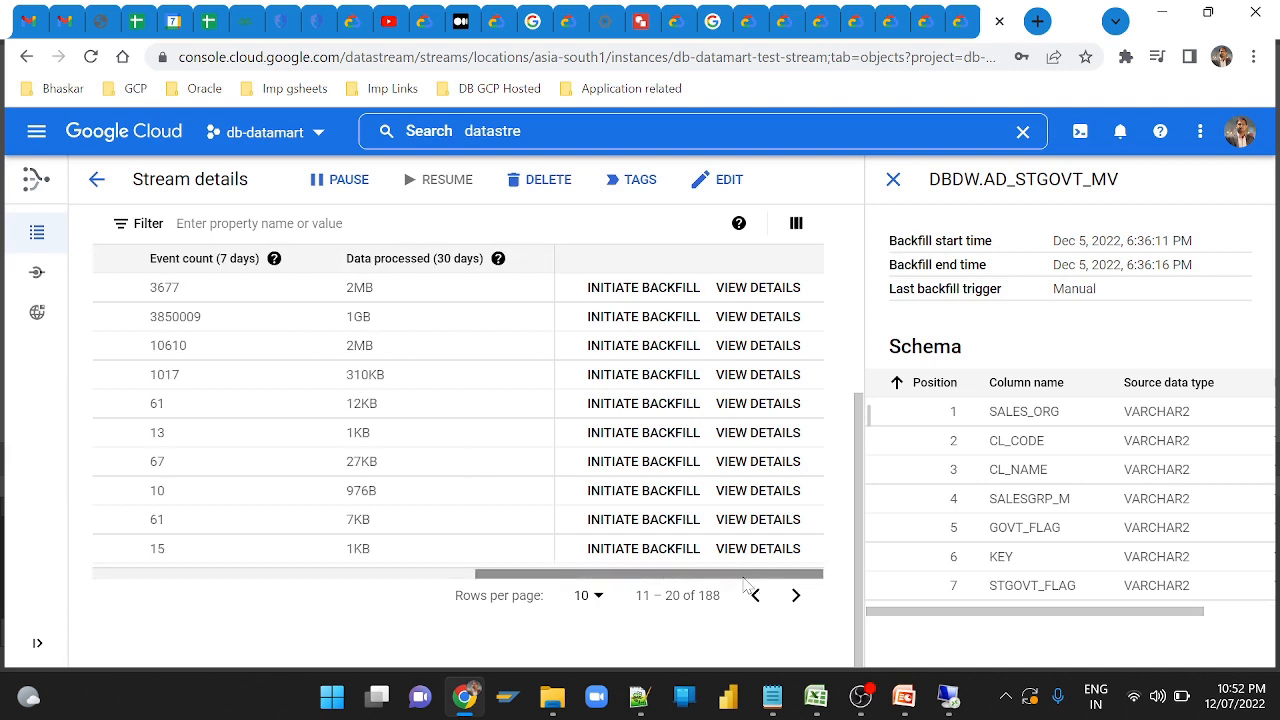
scroll(400, 540, left, 10)
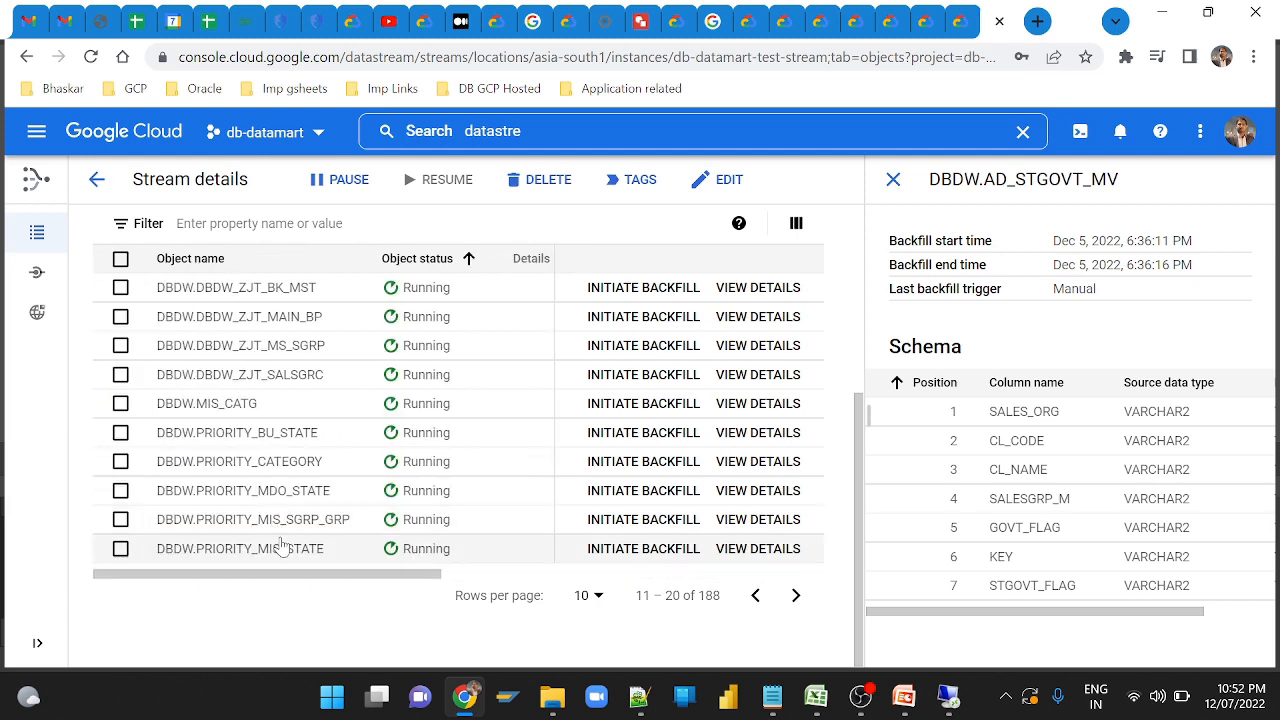
click(97, 184)
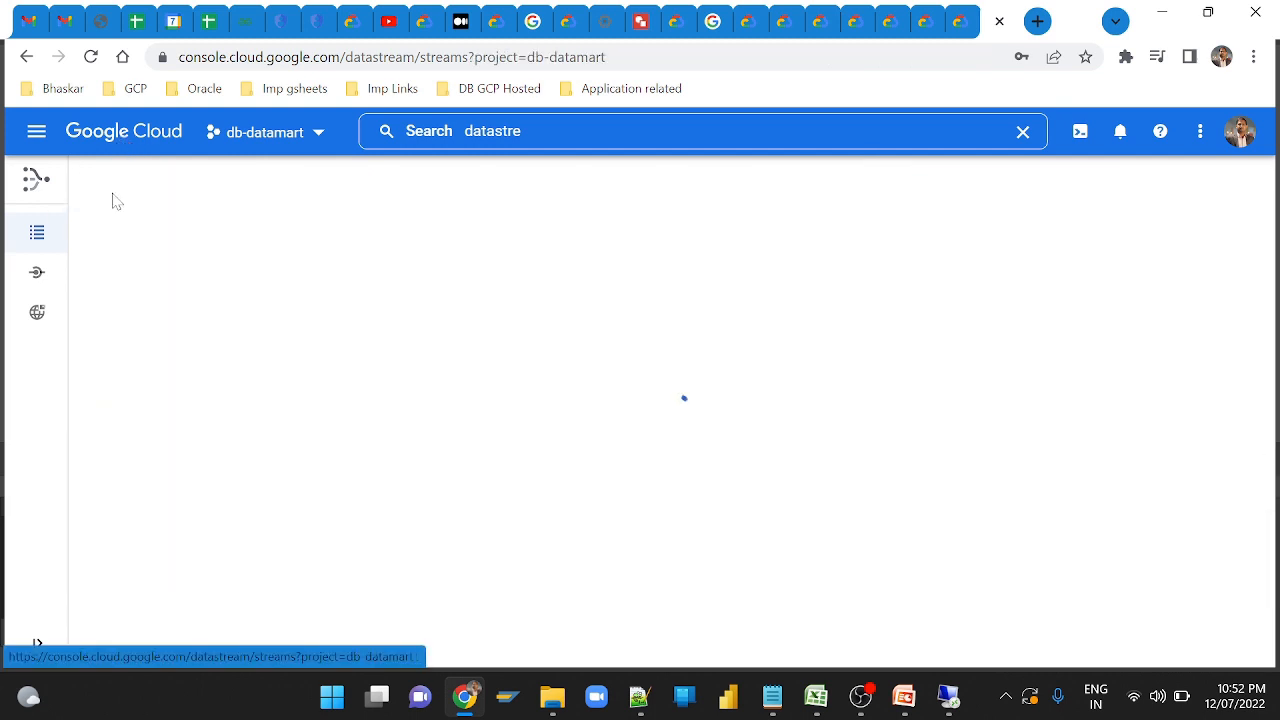